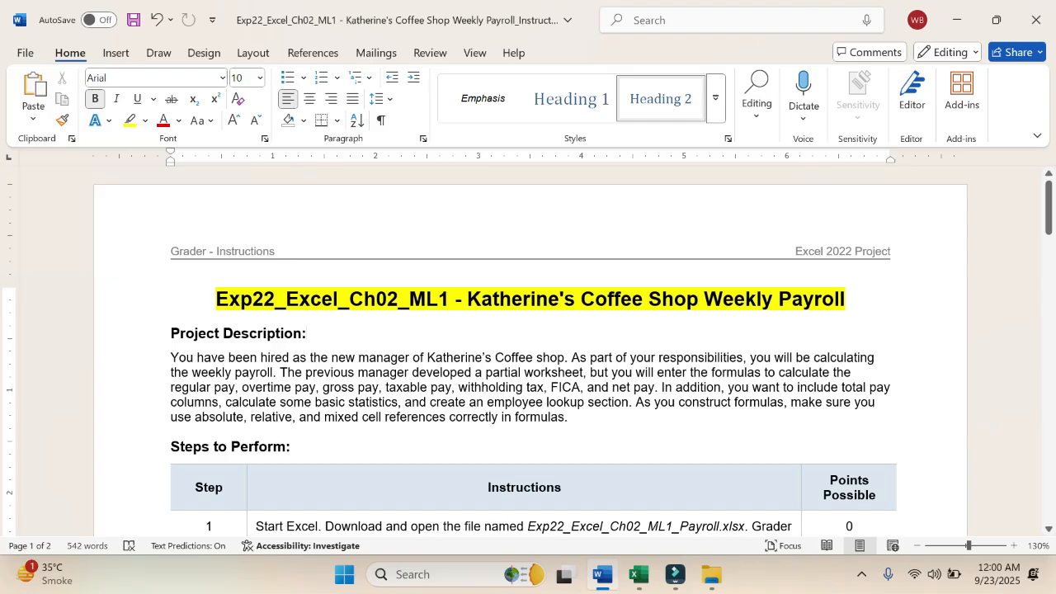
Step: Highlight in yellow "the weekly payroll.", "will enter the formulas" and the list from "regular pay" to "net pay." in the Project Description
{"action": "left_click_drag", "start_coordinate": [175, 372], "coordinate": [280, 381]}
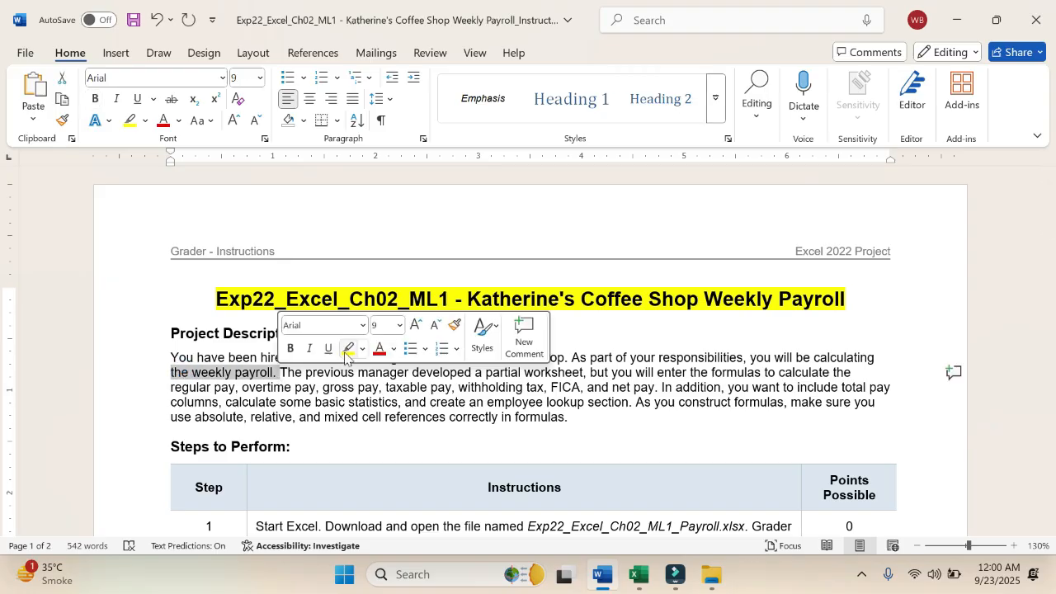
{"action": "left_click", "coordinate": [347, 349]}
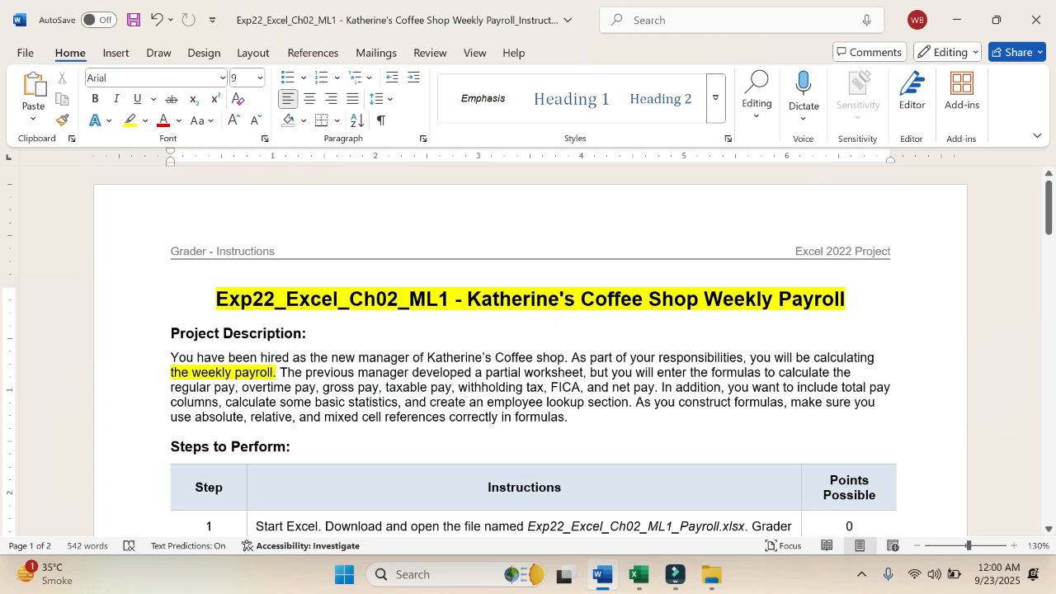
{"action": "left_click_drag", "start_coordinate": [635, 372], "coordinate": [762, 373]}
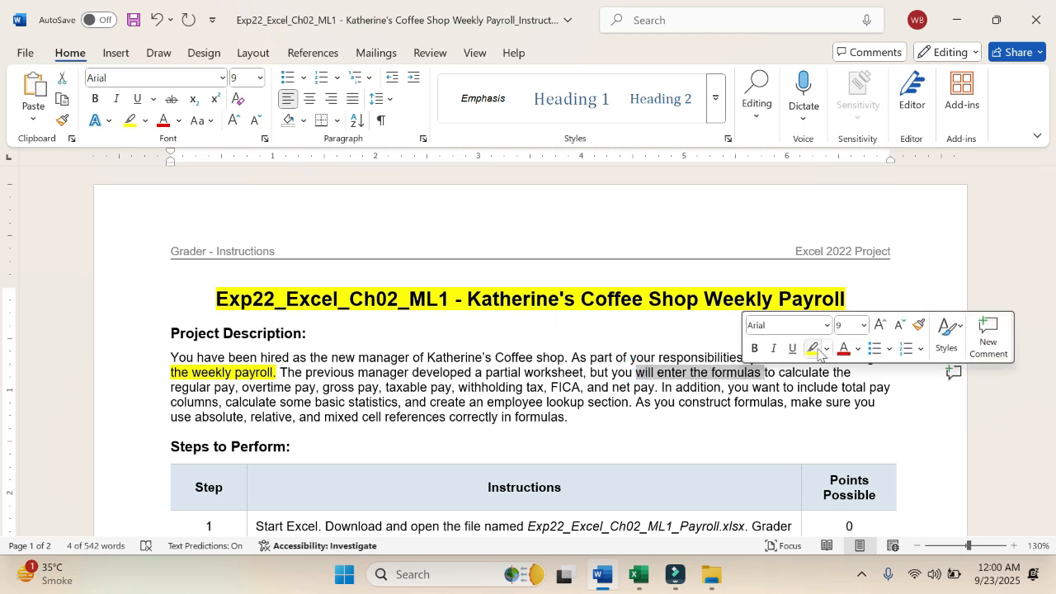
{"action": "left_click", "coordinate": [813, 349]}
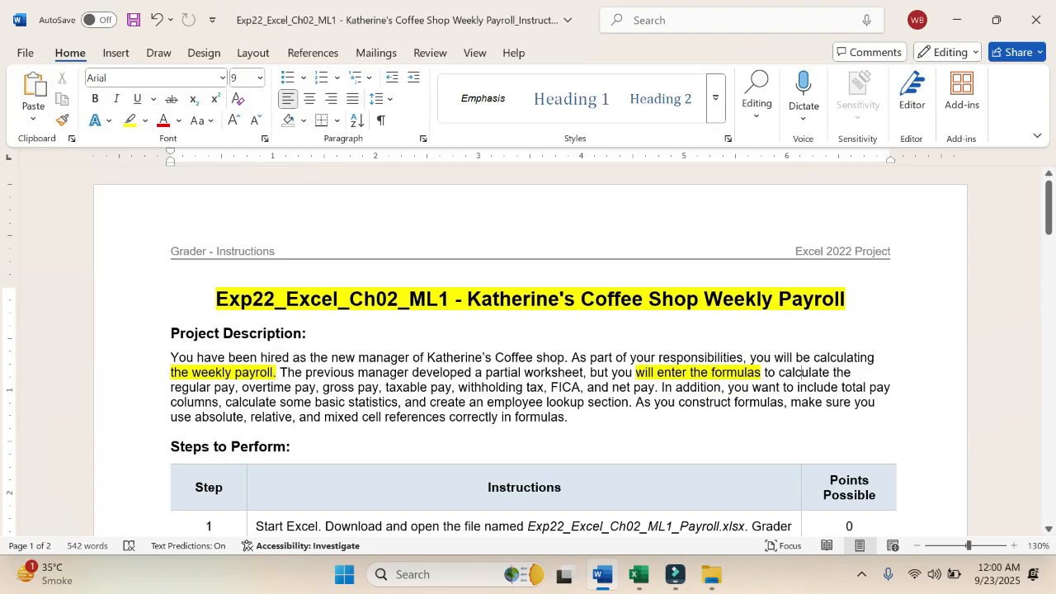
{"action": "left_click_drag", "start_coordinate": [171, 387], "coordinate": [656, 387]}
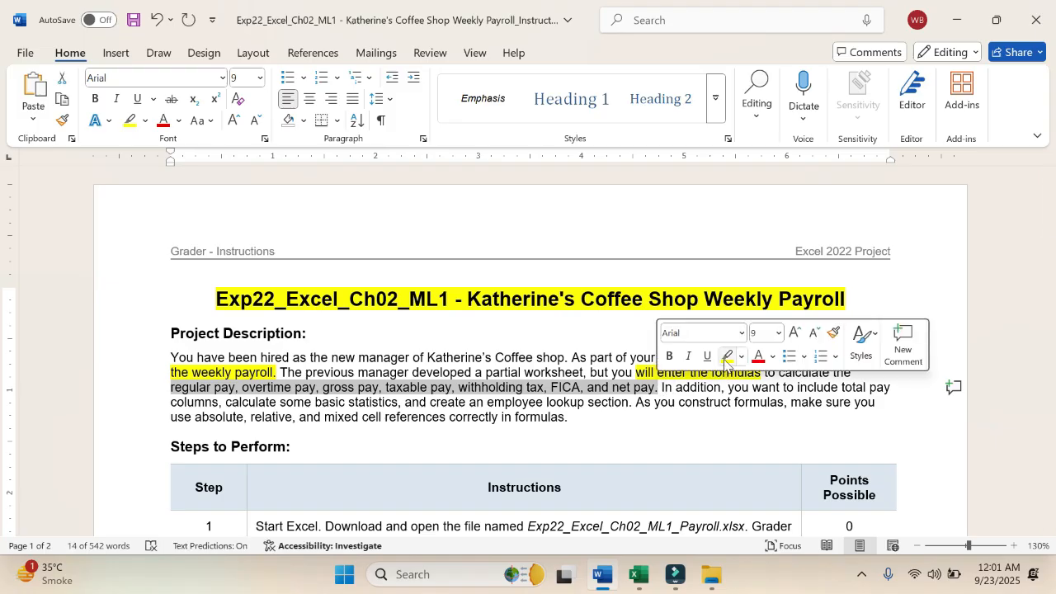
{"action": "left_click", "coordinate": [726, 357]}
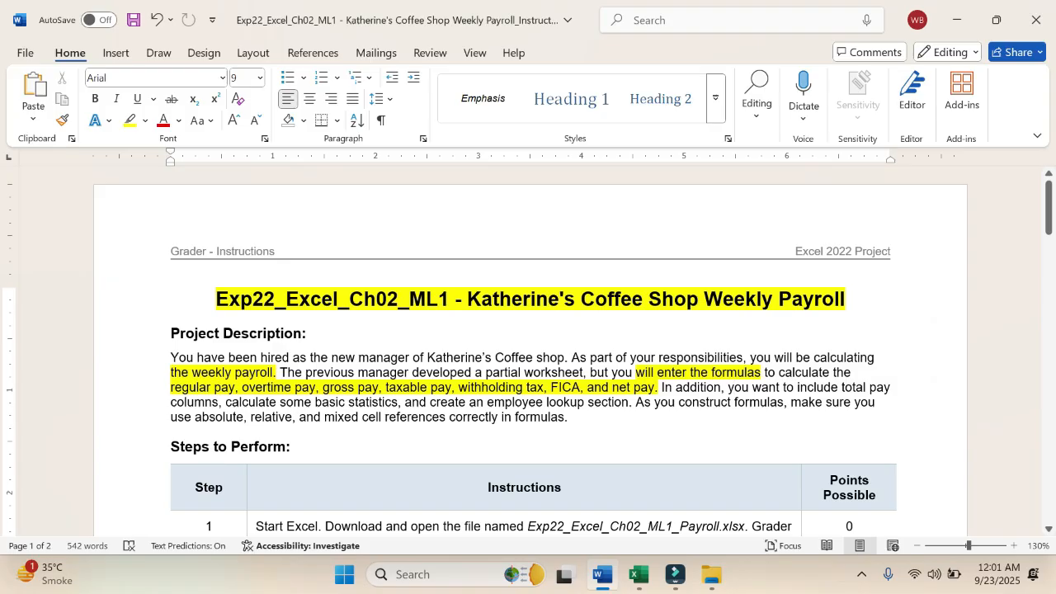
Step: Highlight "and create an employee lookup section" and "use absolute, relative, and mixed cell references correctly in formulas" in yellow in the Project Description
{"action": "left_click_drag", "start_coordinate": [405, 402], "coordinate": [629, 402]}
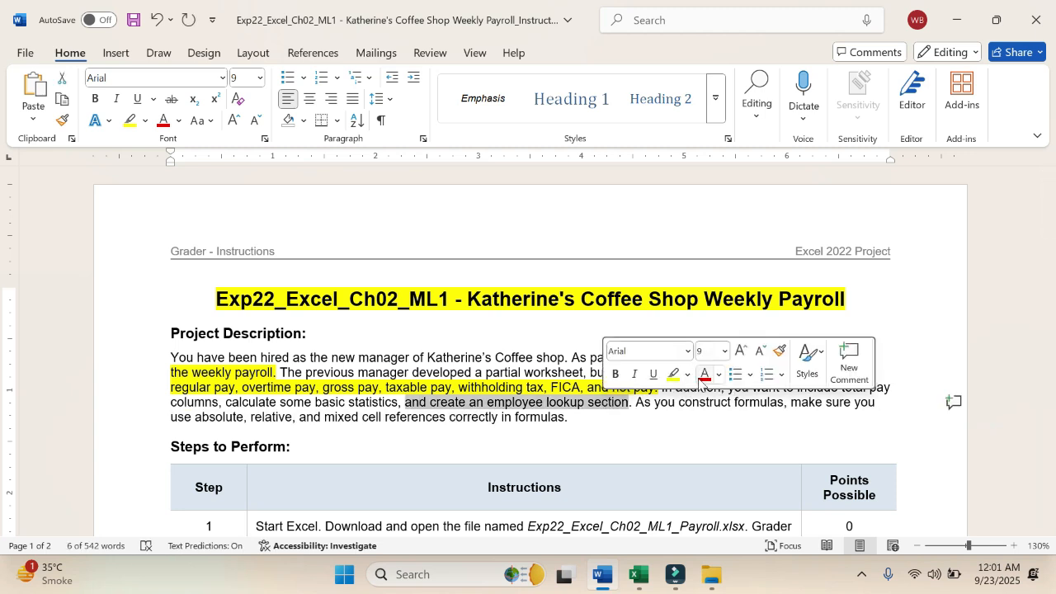
{"action": "left_click", "coordinate": [674, 374]}
{"action": "left_click", "coordinate": [668, 399]}
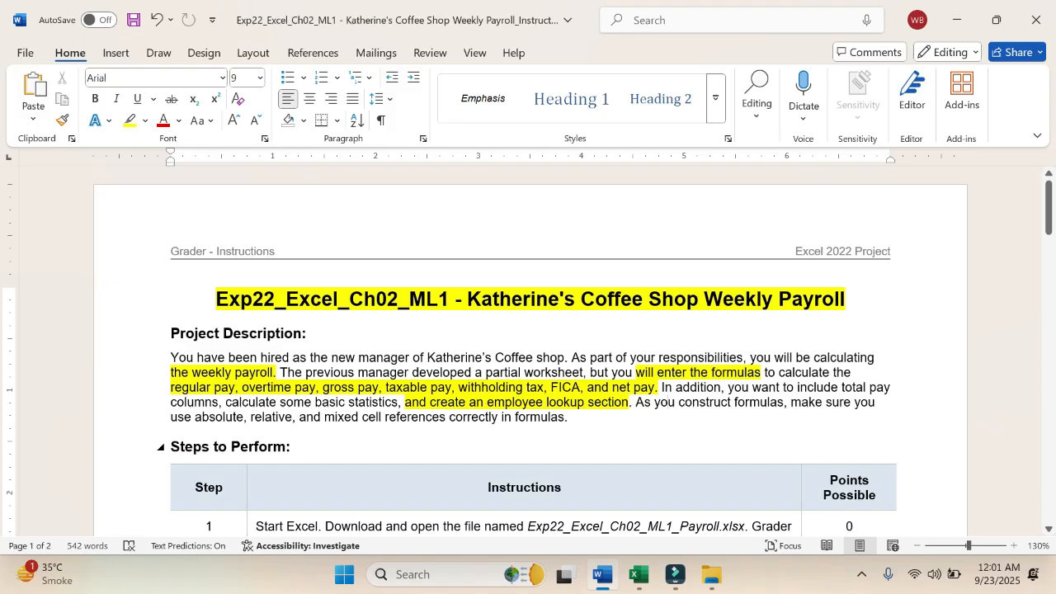
{"action": "scroll", "coordinate": [528, 350], "scroll_direction": "down", "scroll_amount": 3}
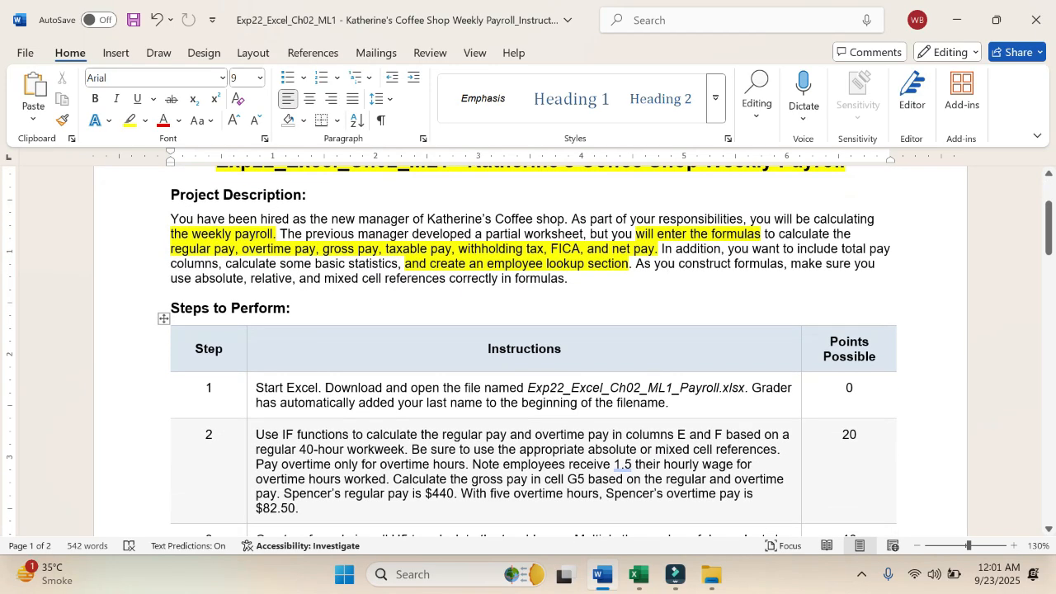
{"action": "left_click", "coordinate": [165, 278]}
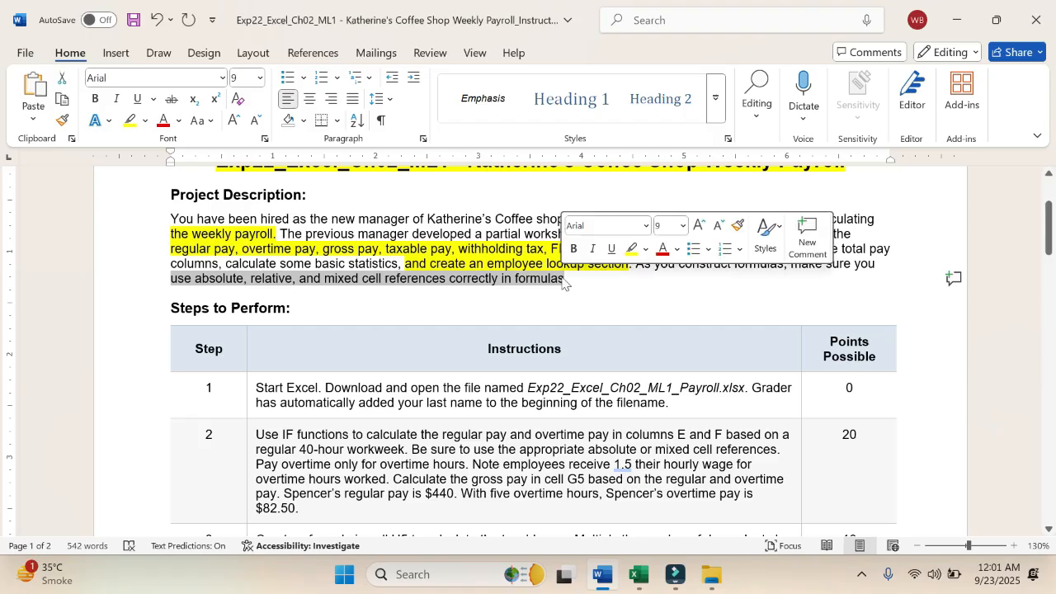
{"action": "left_click", "coordinate": [631, 248]}
{"action": "left_click", "coordinate": [581, 294]}
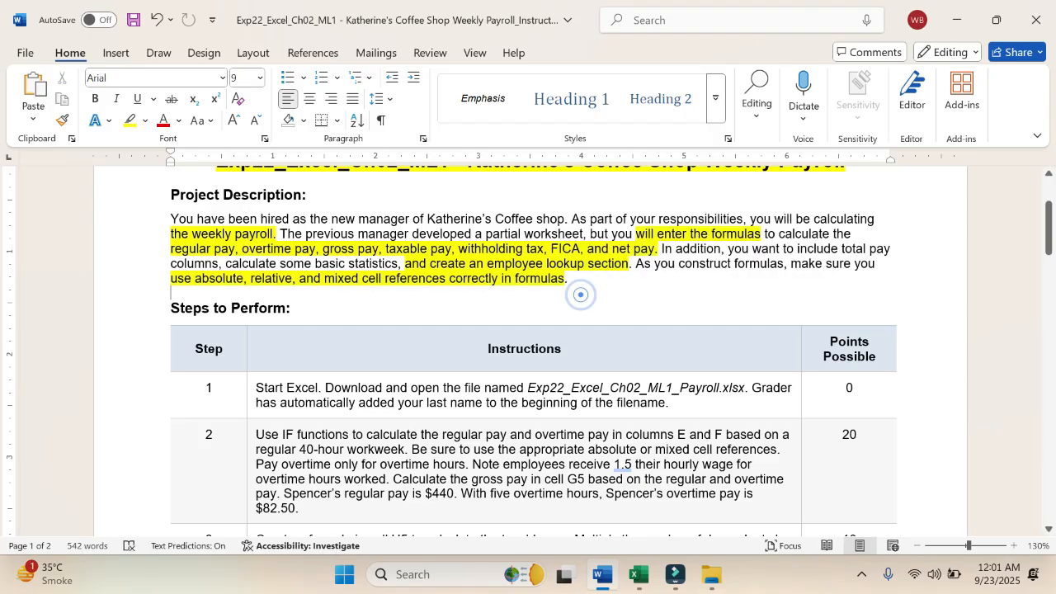
Step: Check the payroll workbook's file name in Excel against instruction step 1 and return to the Word instructions
{"action": "scroll", "coordinate": [581, 294], "scroll_direction": "down", "scroll_amount": 2}
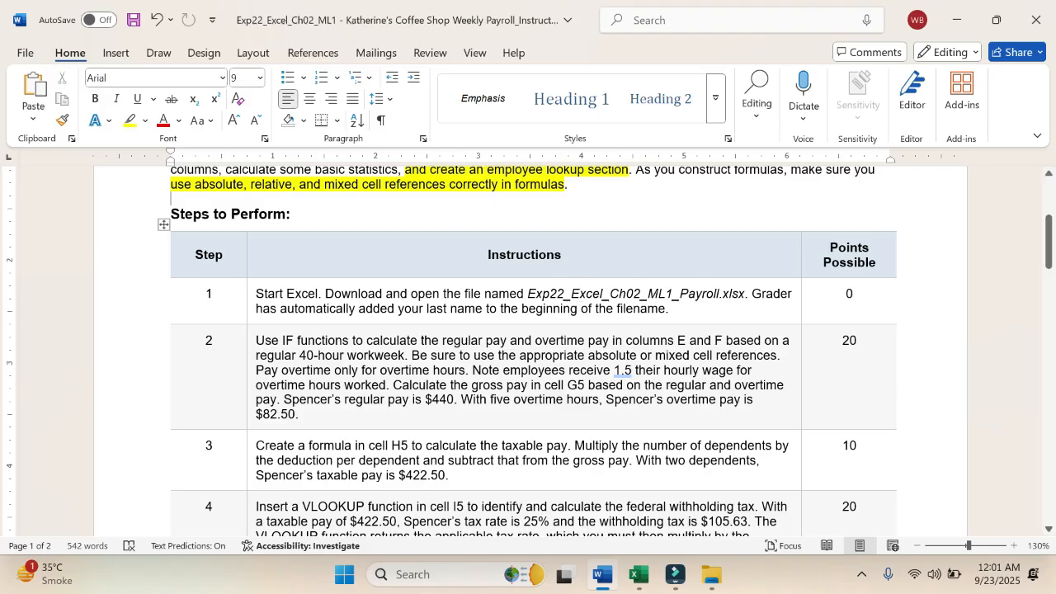
{"action": "left_click", "coordinate": [635, 582]}
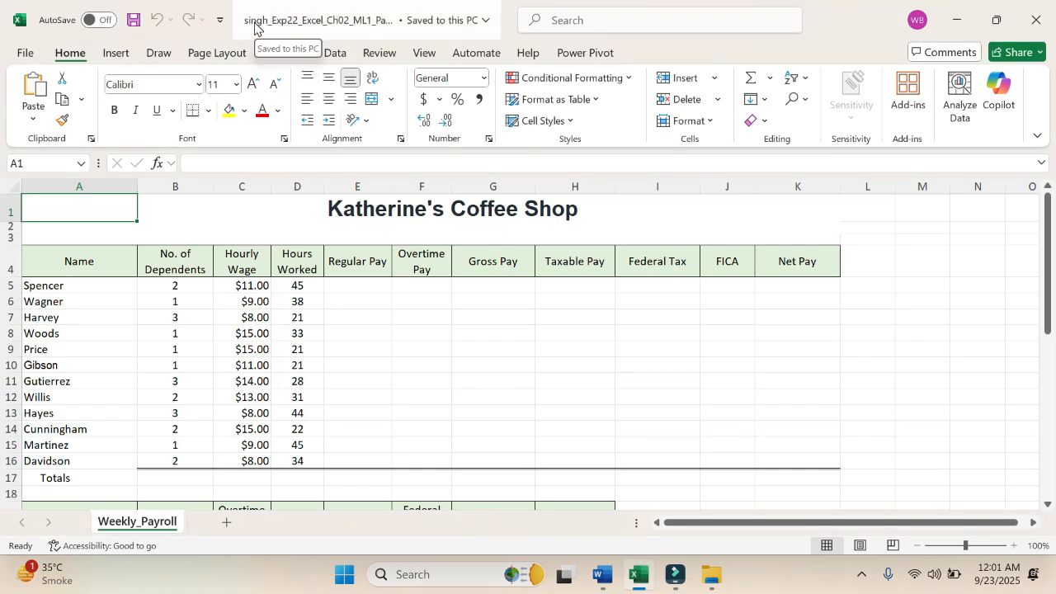
{"action": "left_click", "coordinate": [601, 582]}
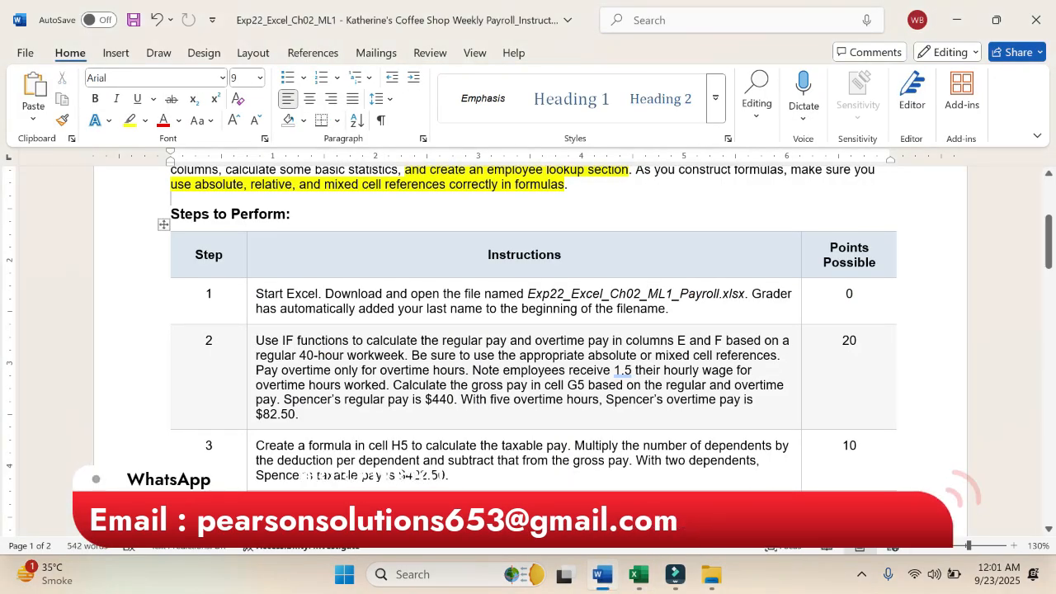
{"action": "left_click_drag", "start_coordinate": [312, 355], "coordinate": [301, 416]}
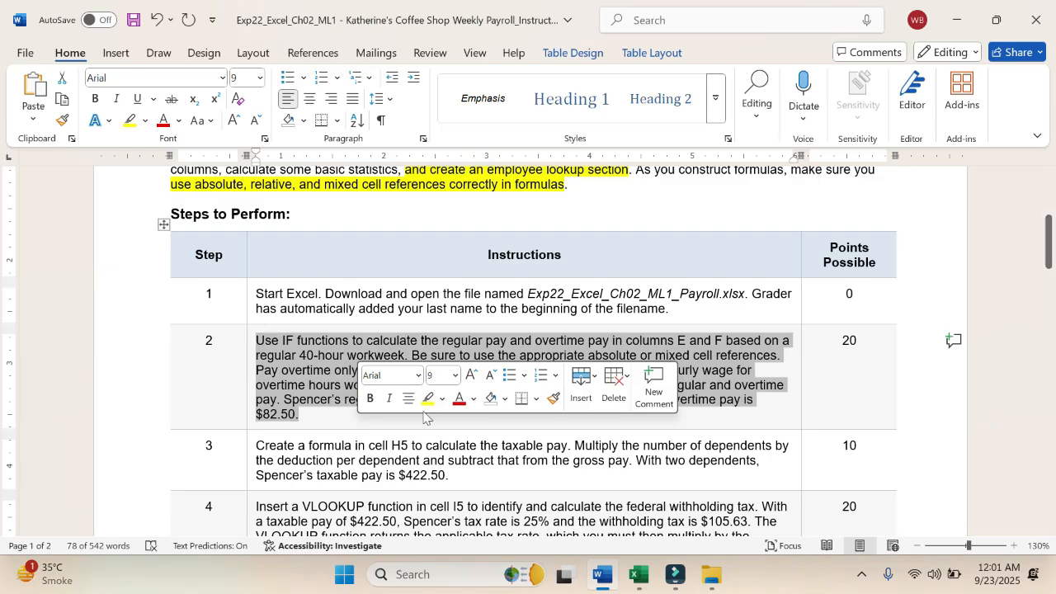
{"action": "left_click", "coordinate": [428, 398]}
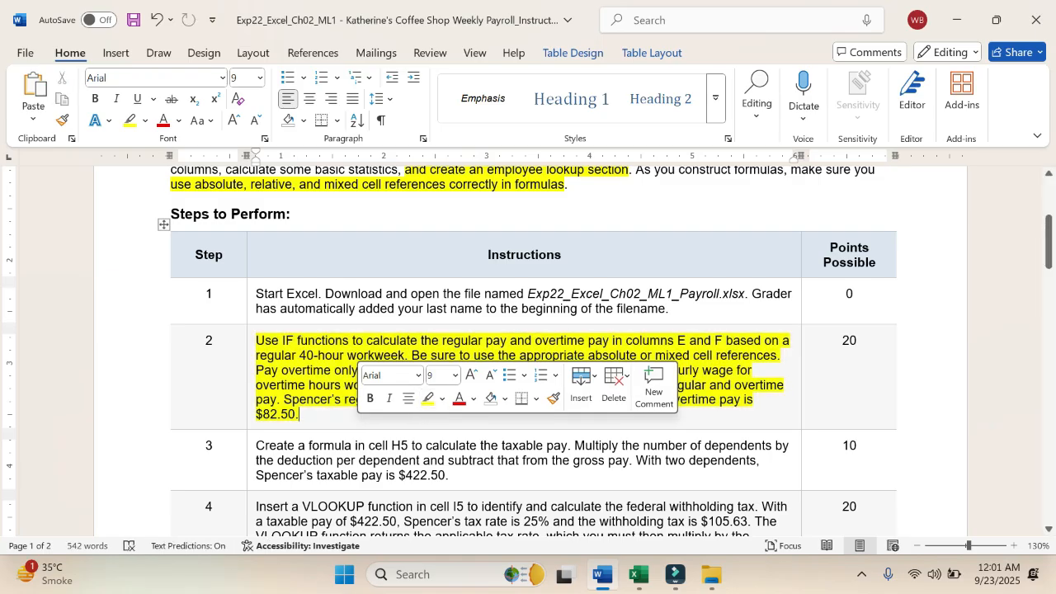
{"action": "key", "text": "ctrl+z"}
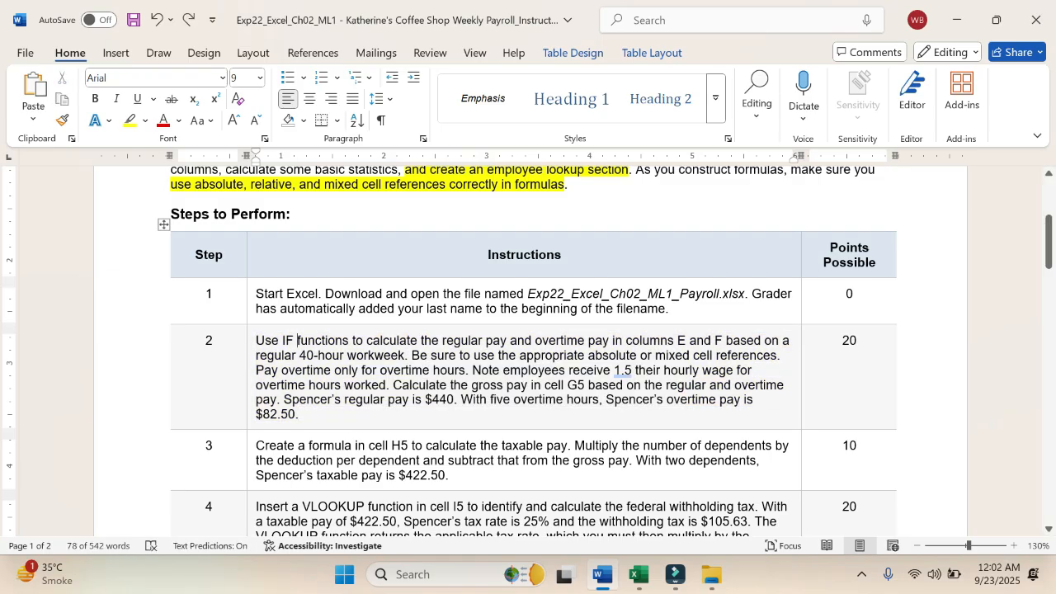
Step: Highlight "Use IF functions", "regular pay" and "overtime pay in columns" in yellow in instruction step 2
{"action": "left_click_drag", "start_coordinate": [260, 339], "coordinate": [349, 340]}
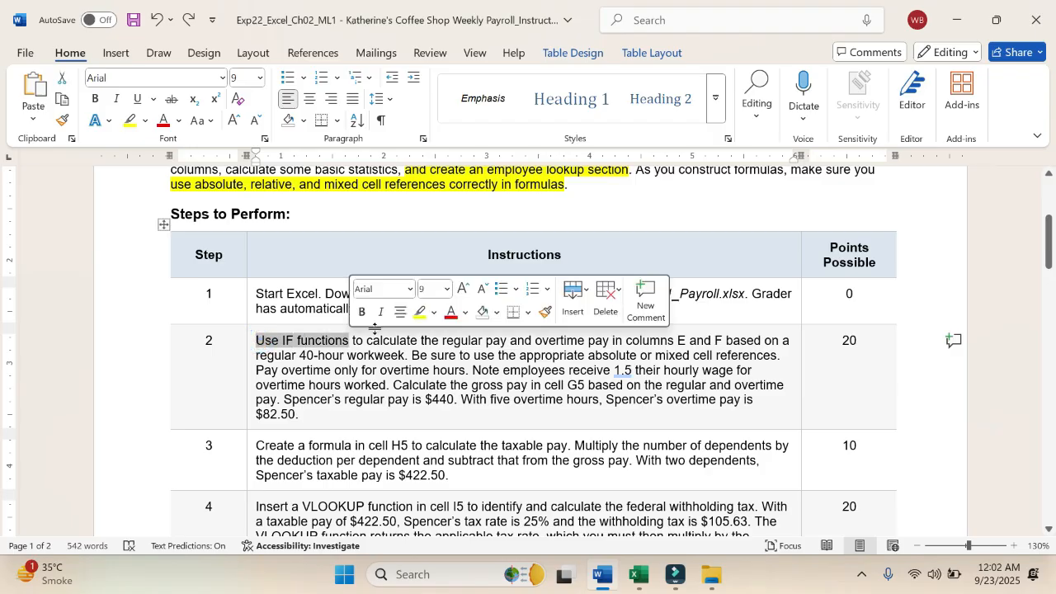
{"action": "left_click", "coordinate": [418, 313]}
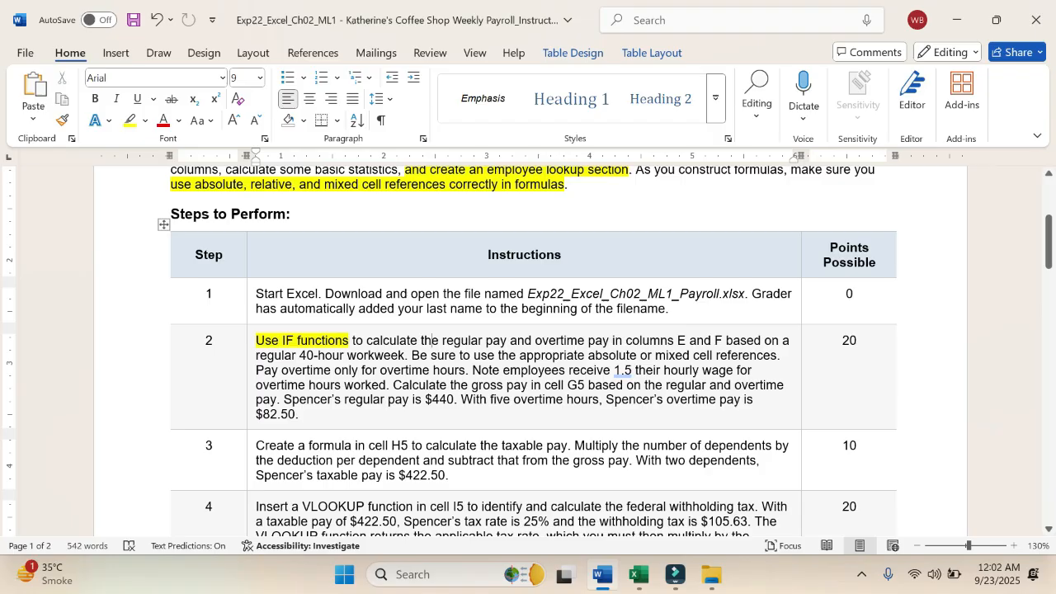
{"action": "left_click_drag", "start_coordinate": [442, 340], "coordinate": [509, 339]}
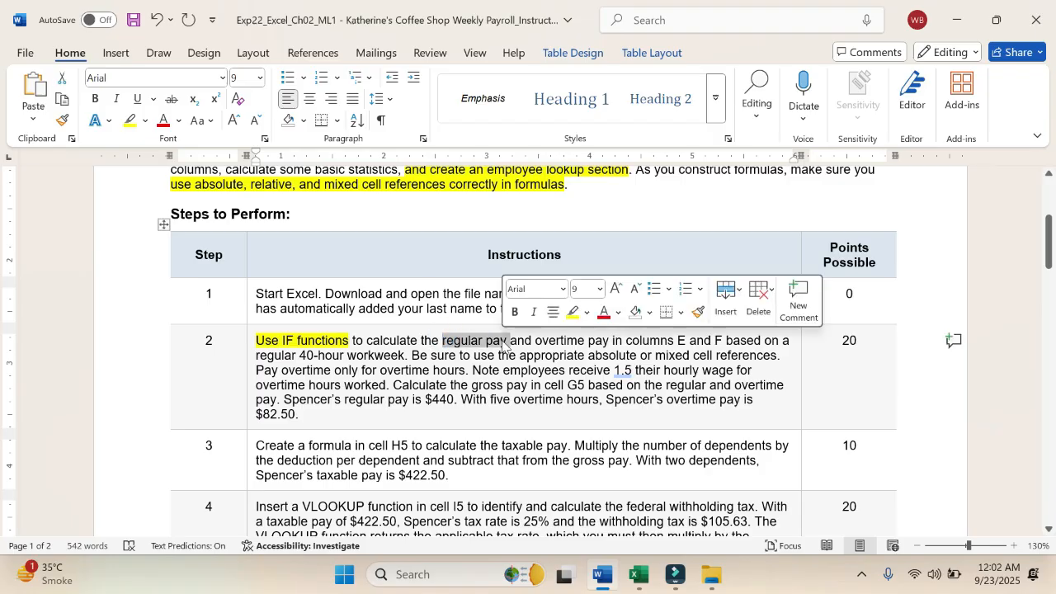
{"action": "left_click", "coordinate": [570, 313]}
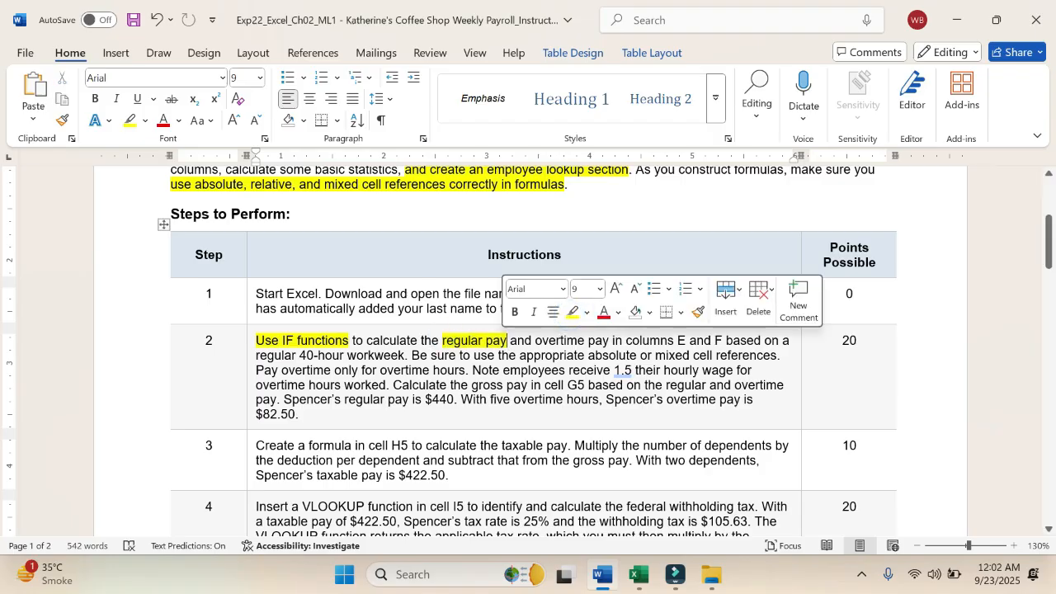
{"action": "left_click_drag", "start_coordinate": [535, 340], "coordinate": [677, 340]}
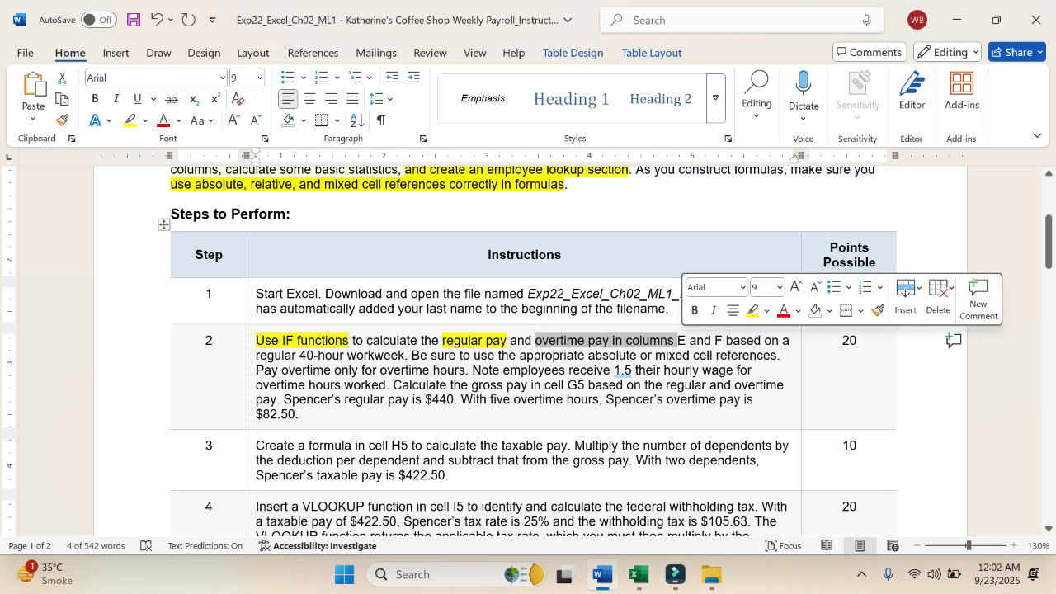
{"action": "left_click", "coordinate": [752, 311]}
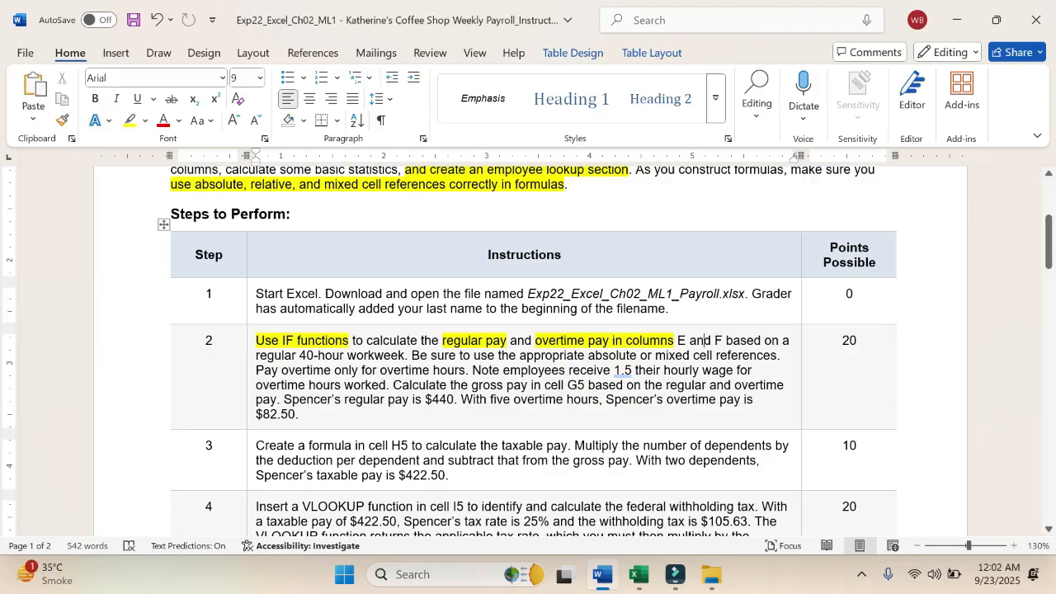
Step: Switch to the Excel workbook and examine the Weekly_Payroll sheet, especially the Regular Pay and Overtime Pay columns for rows 5 to 16
{"action": "left_click", "coordinate": [637, 575]}
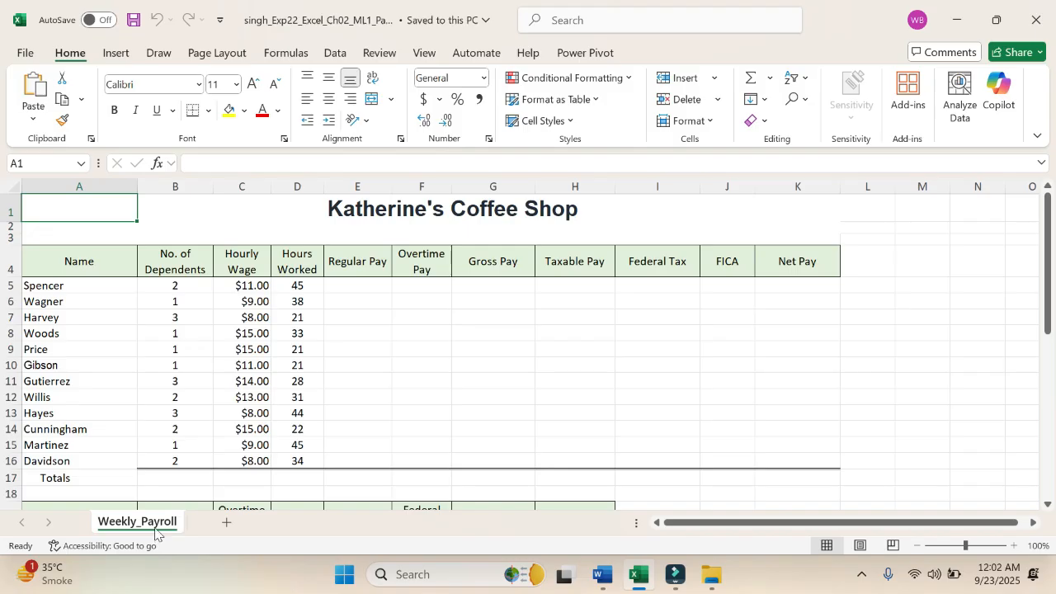
{"action": "scroll", "coordinate": [169, 419], "scroll_direction": "down", "scroll_amount": 1}
{"action": "scroll", "coordinate": [169, 418], "scroll_direction": "down", "scroll_amount": 1}
{"action": "scroll", "coordinate": [168, 418], "scroll_direction": "up", "scroll_amount": 2}
{"action": "scroll", "coordinate": [168, 418], "scroll_direction": "left", "scroll_amount": 1}
{"action": "left_click", "coordinate": [365, 289]}
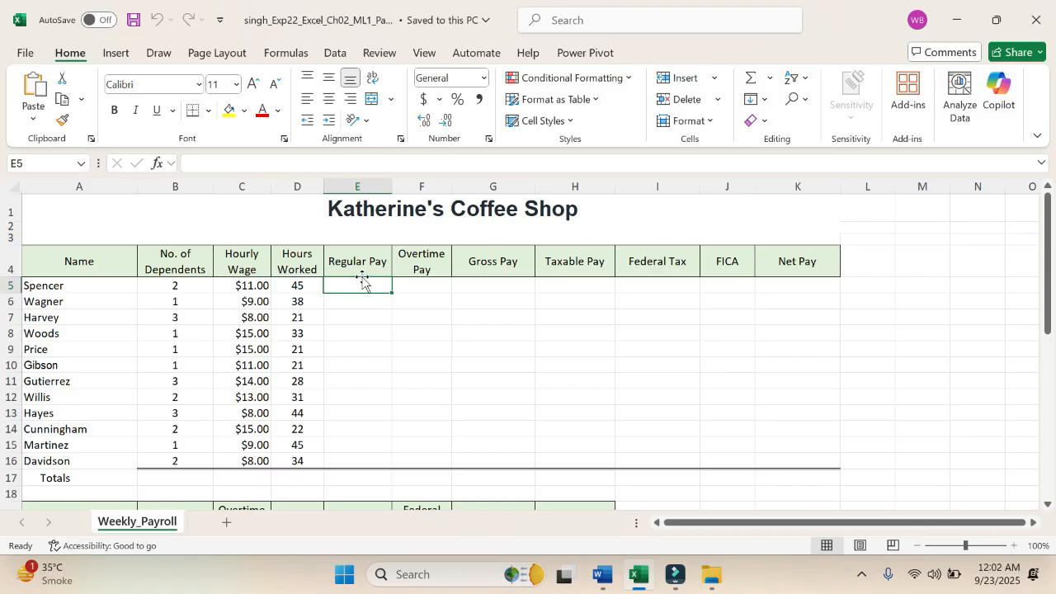
{"action": "left_click", "coordinate": [415, 287]}
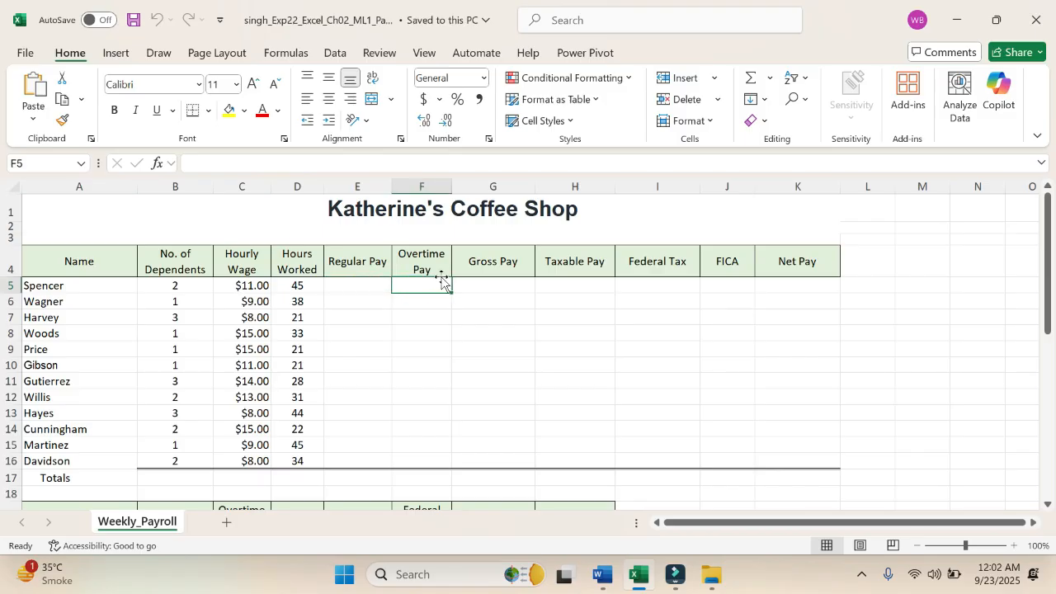
{"action": "left_click_drag", "start_coordinate": [427, 284], "coordinate": [414, 450]}
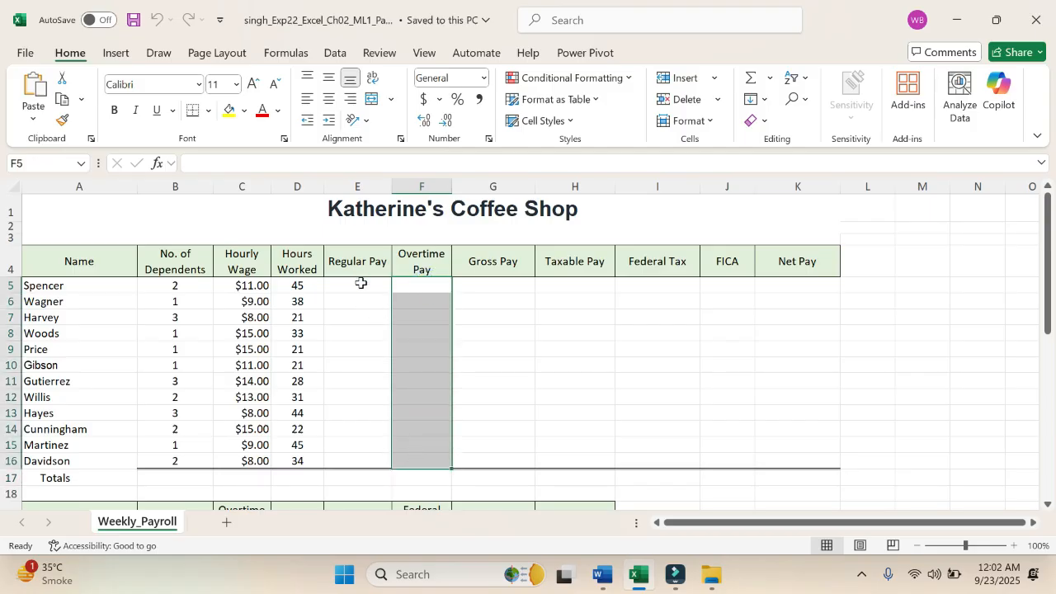
{"action": "left_click_drag", "start_coordinate": [360, 284], "coordinate": [364, 457]}
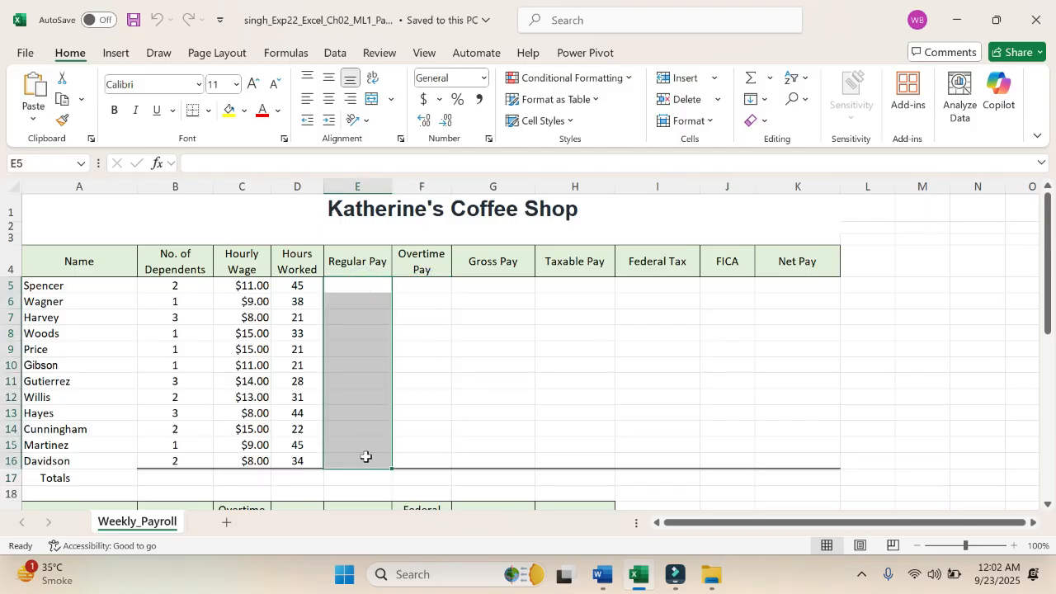
{"action": "left_click_drag", "start_coordinate": [429, 285], "coordinate": [425, 478]}
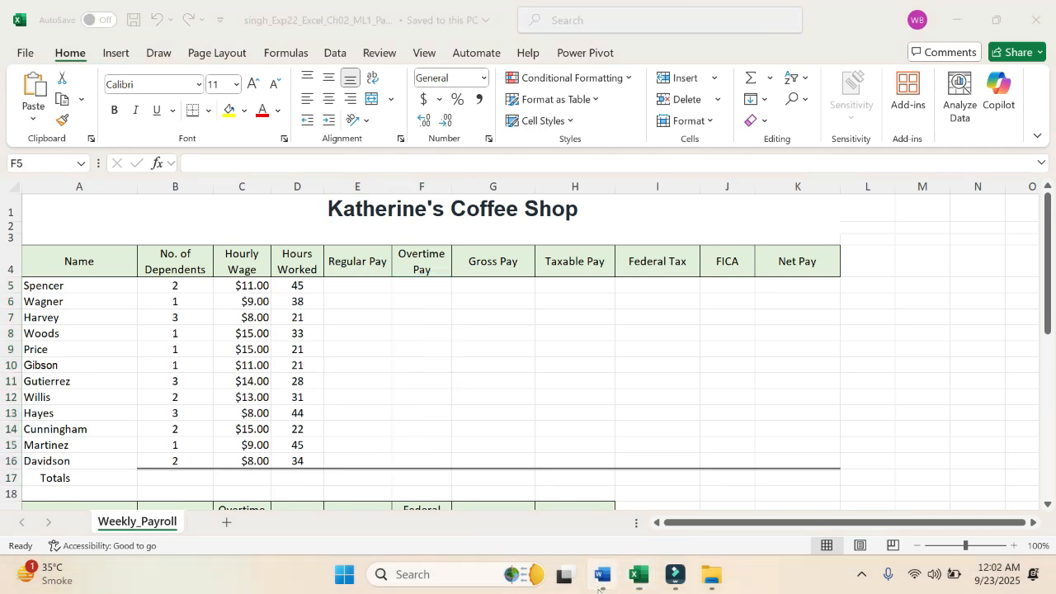
Step: Switch to the Word instructions and highlight "sure to use the appropriate absolute or mixed cell references" and "receive 1.5 their" in yellow in step 2
{"action": "left_click", "coordinate": [594, 575]}
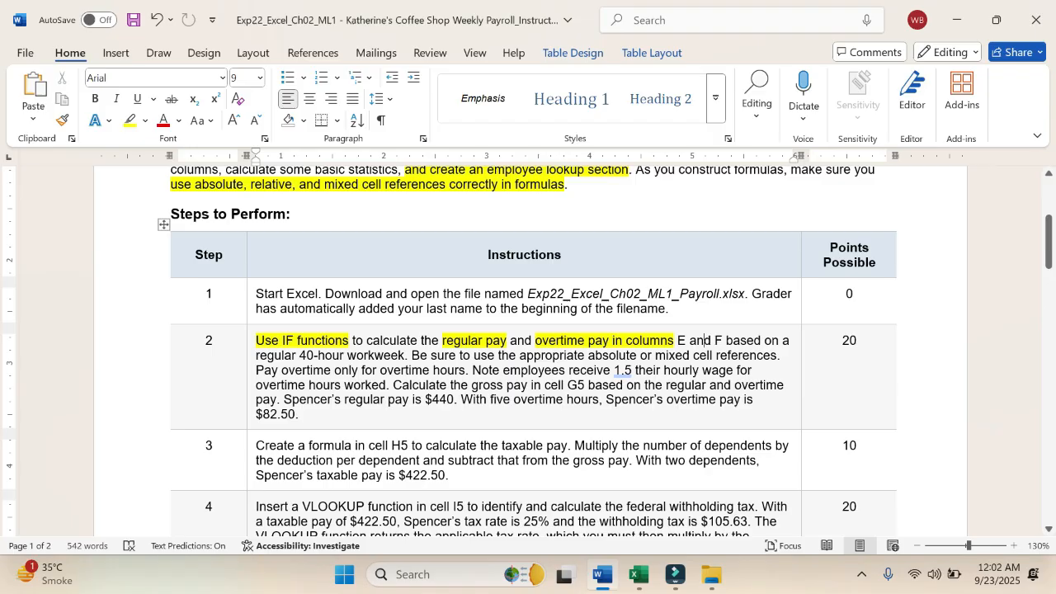
{"action": "left_click_drag", "start_coordinate": [430, 355], "coordinate": [777, 356]}
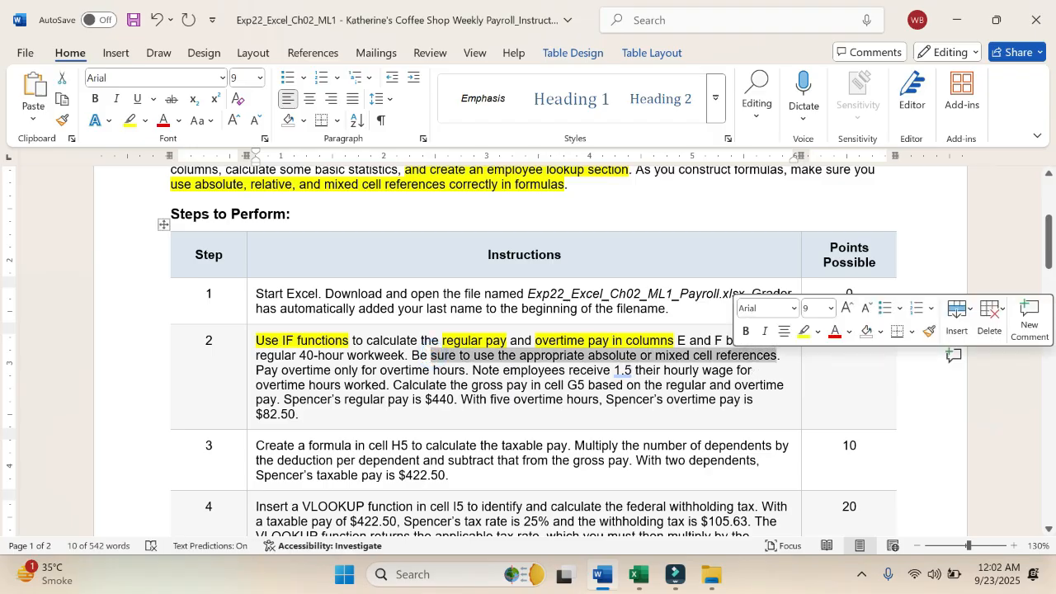
{"action": "left_click", "coordinate": [803, 331]}
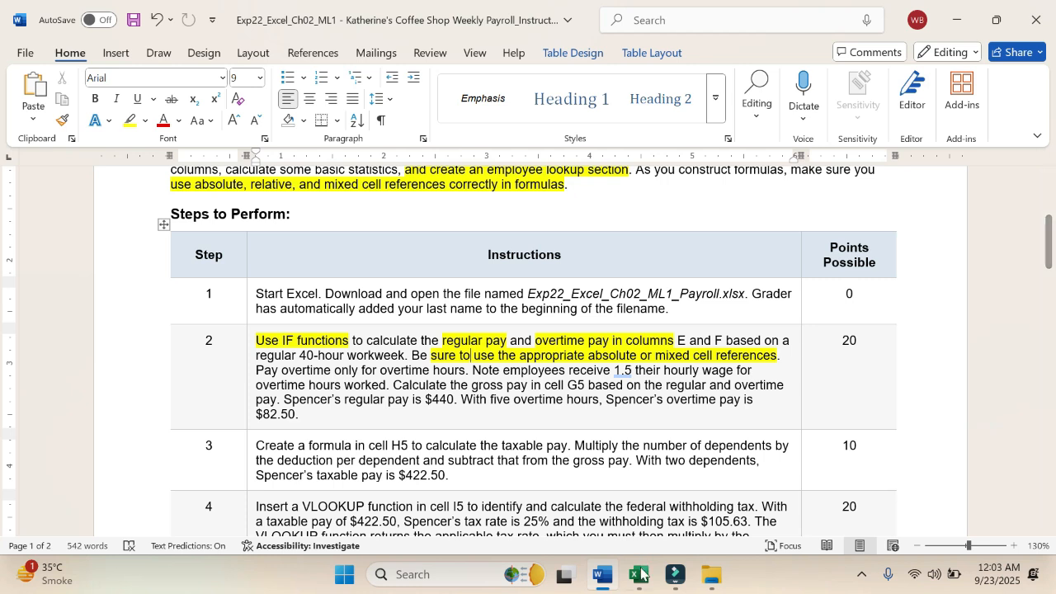
{"action": "mouse_move", "coordinate": [641, 582]}
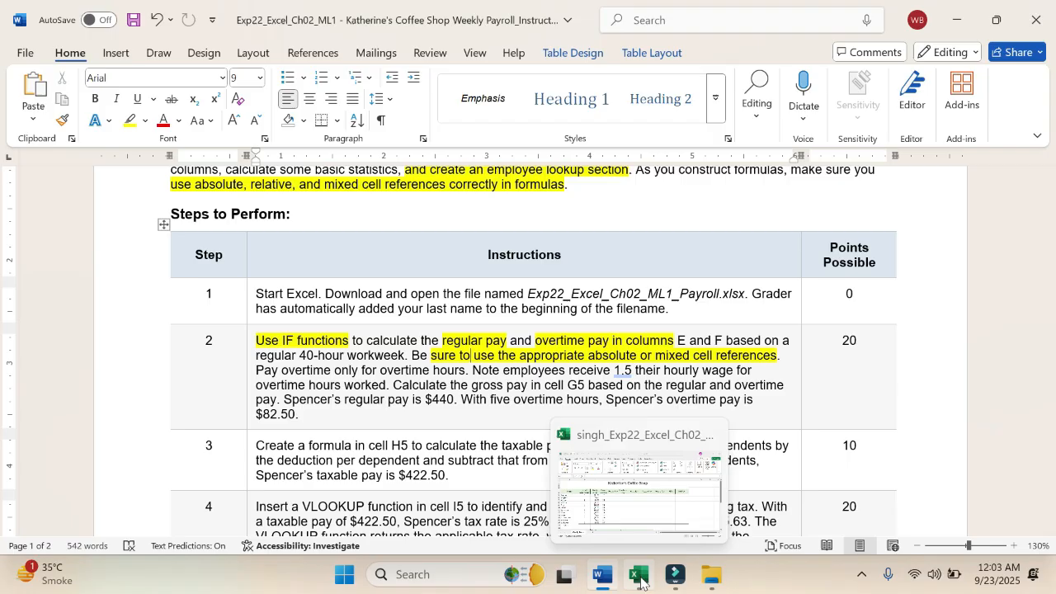
{"action": "left_click", "coordinate": [639, 370]}
{"action": "left_click_drag", "start_coordinate": [636, 370], "coordinate": [569, 370]}
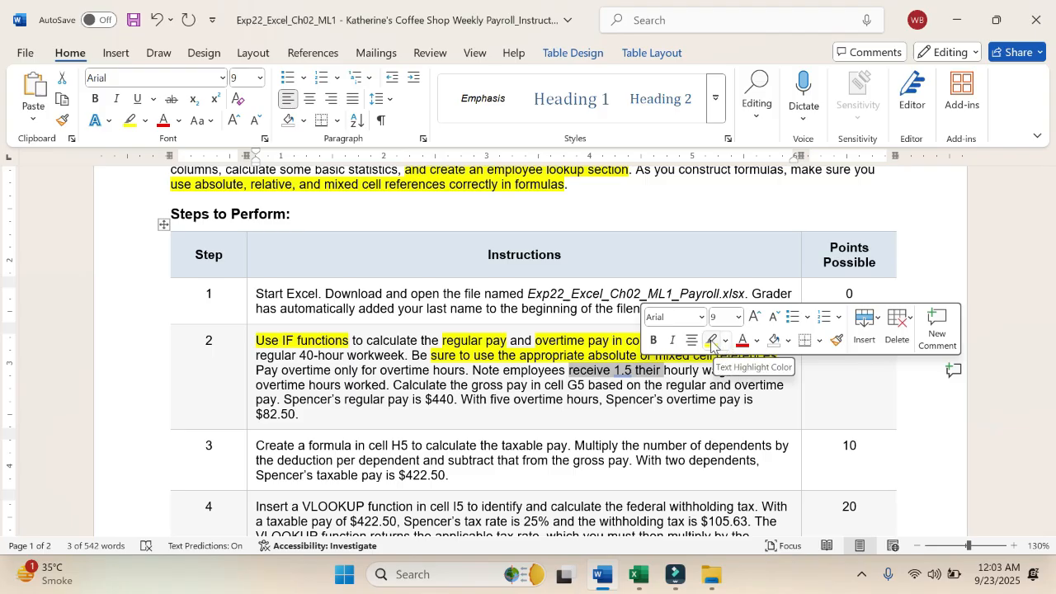
{"action": "left_click", "coordinate": [711, 340]}
{"action": "left_click", "coordinate": [687, 384]}
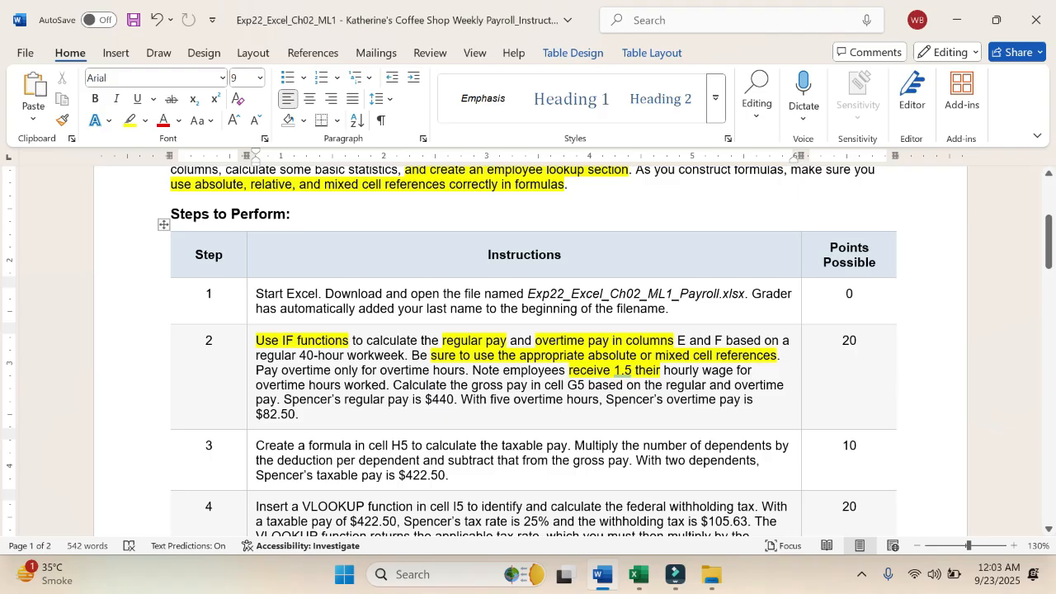
Step: Compare the gross pay requirement in Word instruction step 2 with cells E5, F5 and G5 of the Excel payroll sheet
{"action": "left_click", "coordinate": [637, 575]}
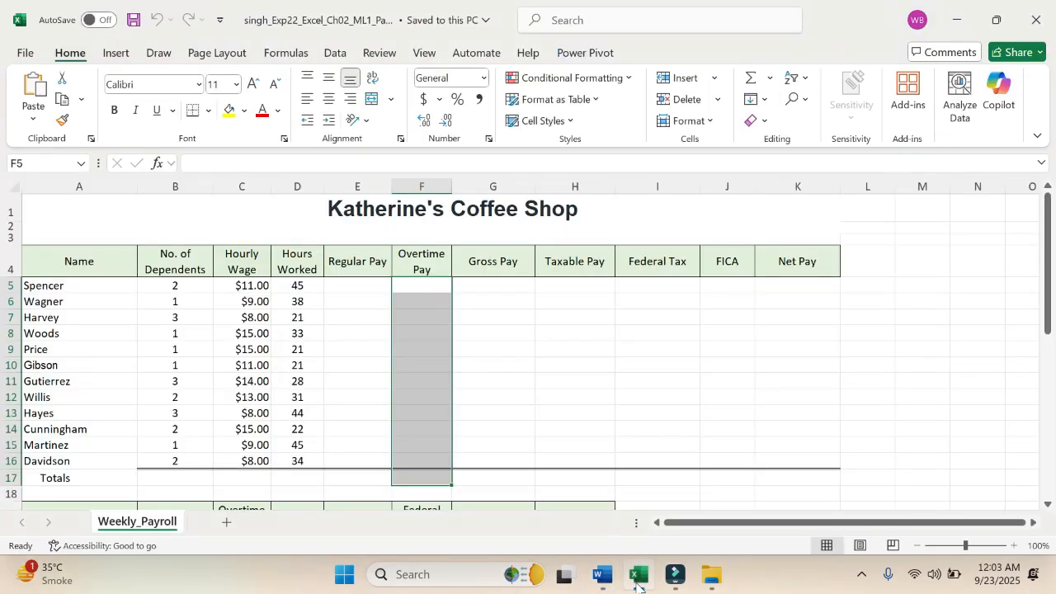
{"action": "left_click", "coordinate": [510, 285]}
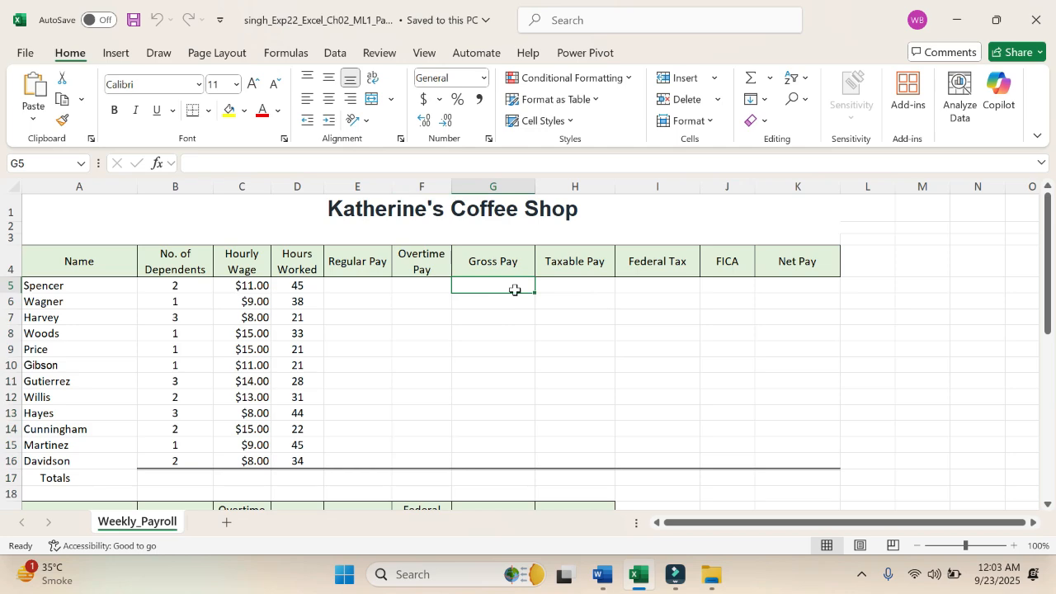
{"action": "left_click", "coordinate": [604, 584]}
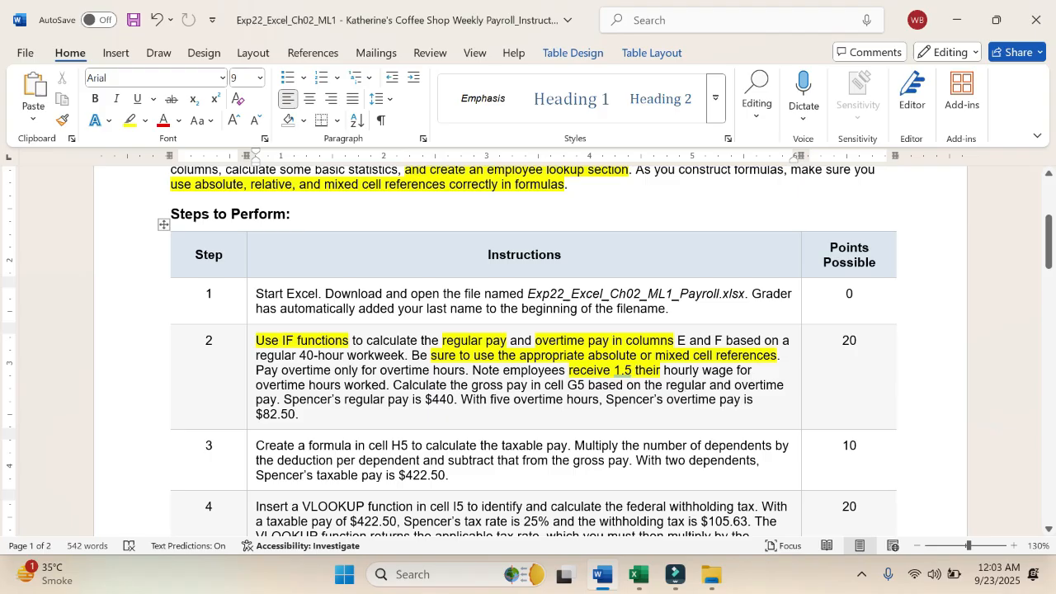
{"action": "left_click", "coordinate": [638, 575]}
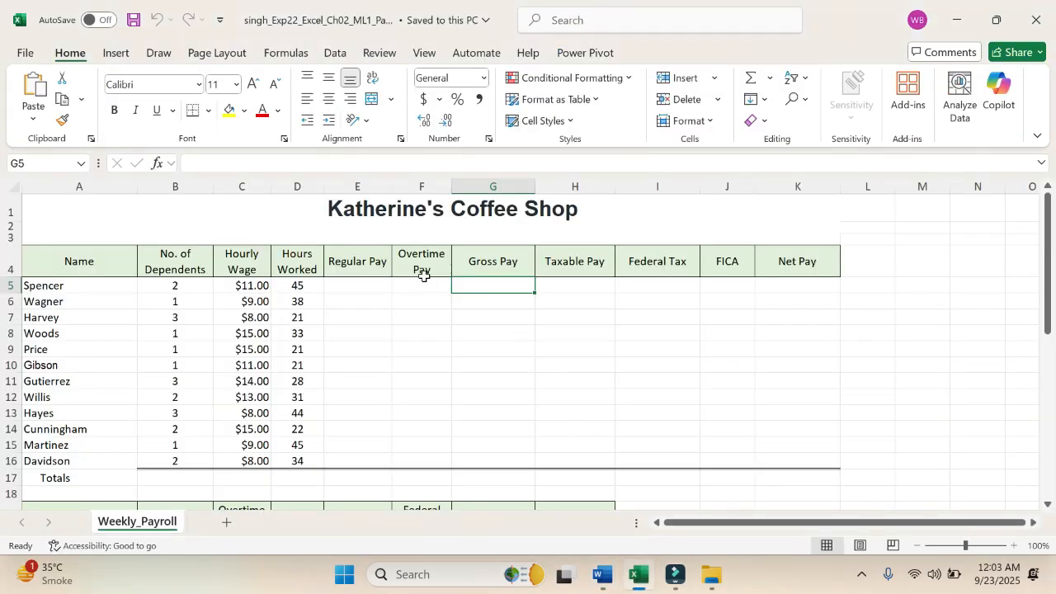
{"action": "left_click_drag", "start_coordinate": [353, 284], "coordinate": [431, 283]}
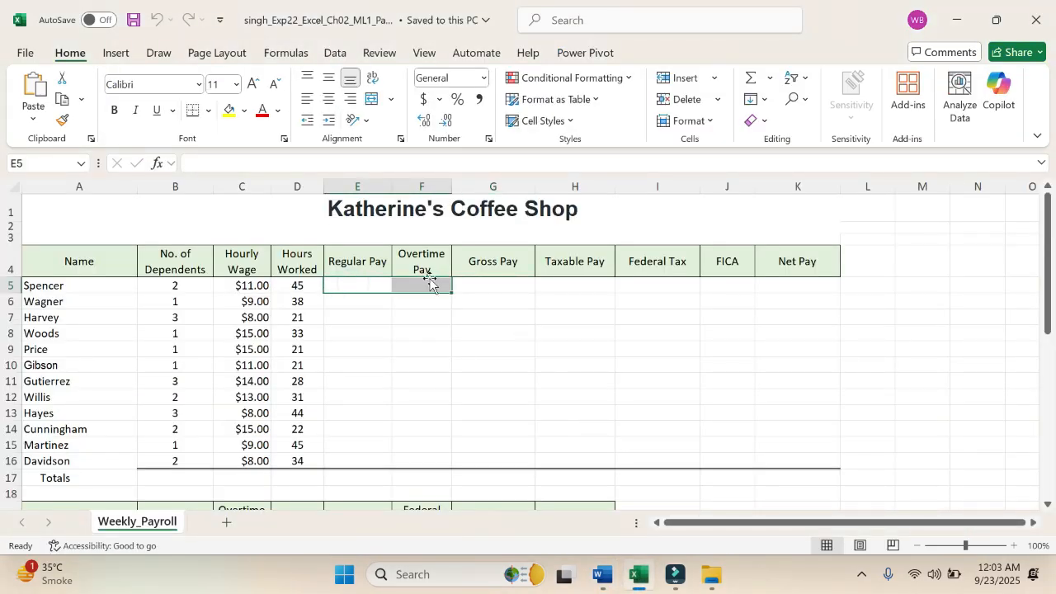
{"action": "left_click", "coordinate": [492, 283]}
Step: In the Word instructions, highlight the $440 regular pay and $82.50 overtime pay statements in yellow in step 2, checking cell E5 in Excel between them
{"action": "key", "text": "alt+Tab"}
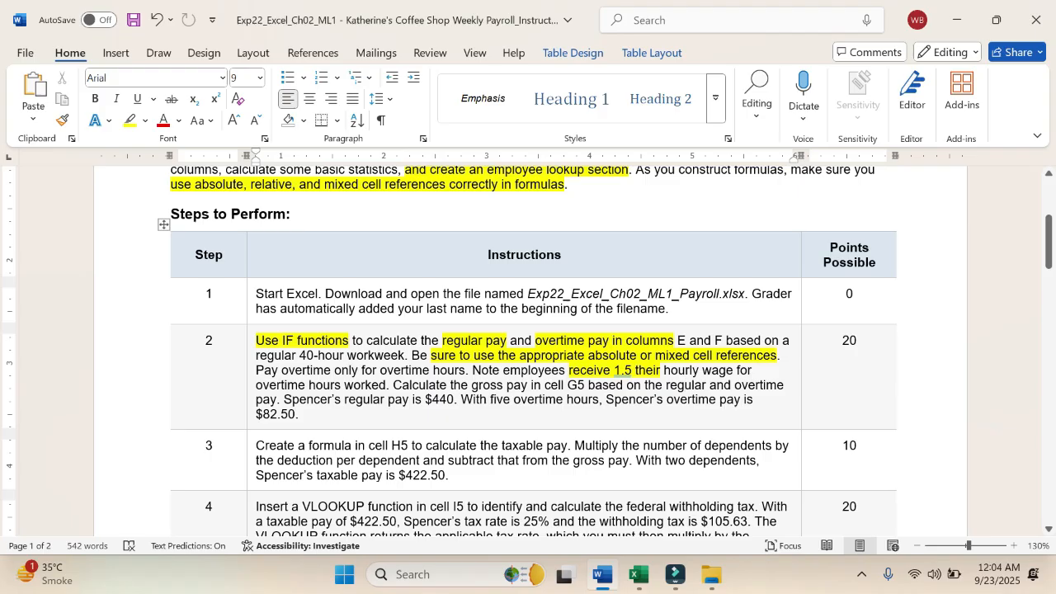
{"action": "left_click_drag", "start_coordinate": [284, 400], "coordinate": [453, 405]}
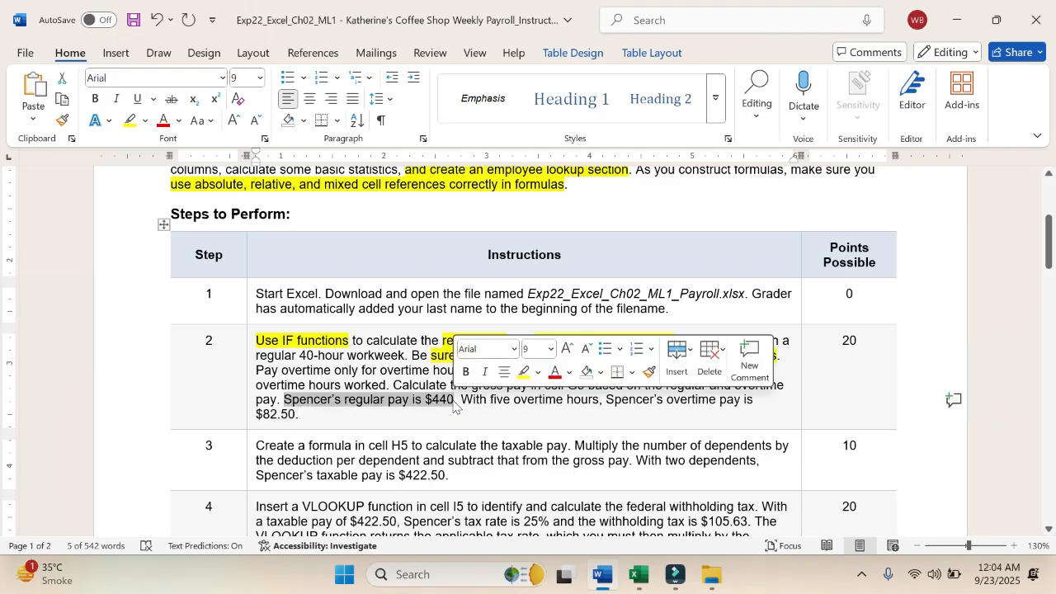
{"action": "left_click", "coordinate": [522, 372]}
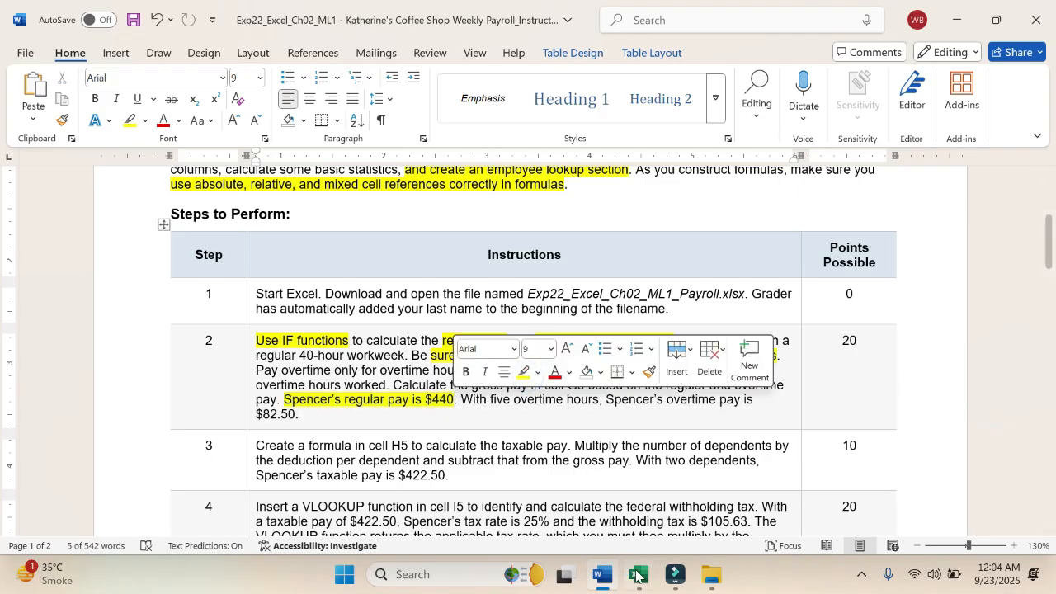
{"action": "left_click", "coordinate": [635, 575]}
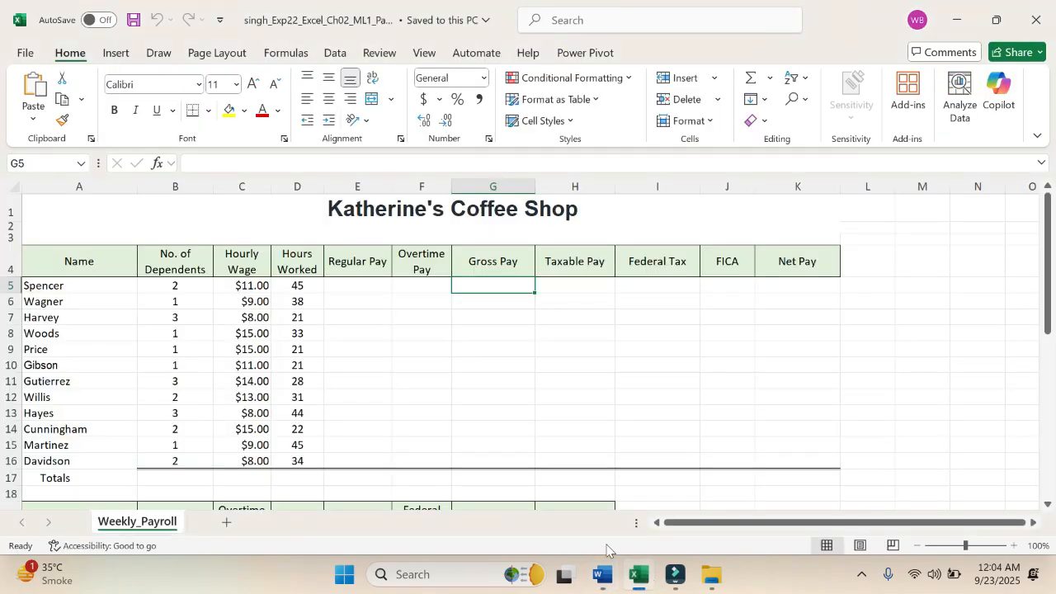
{"action": "left_click", "coordinate": [375, 288]}
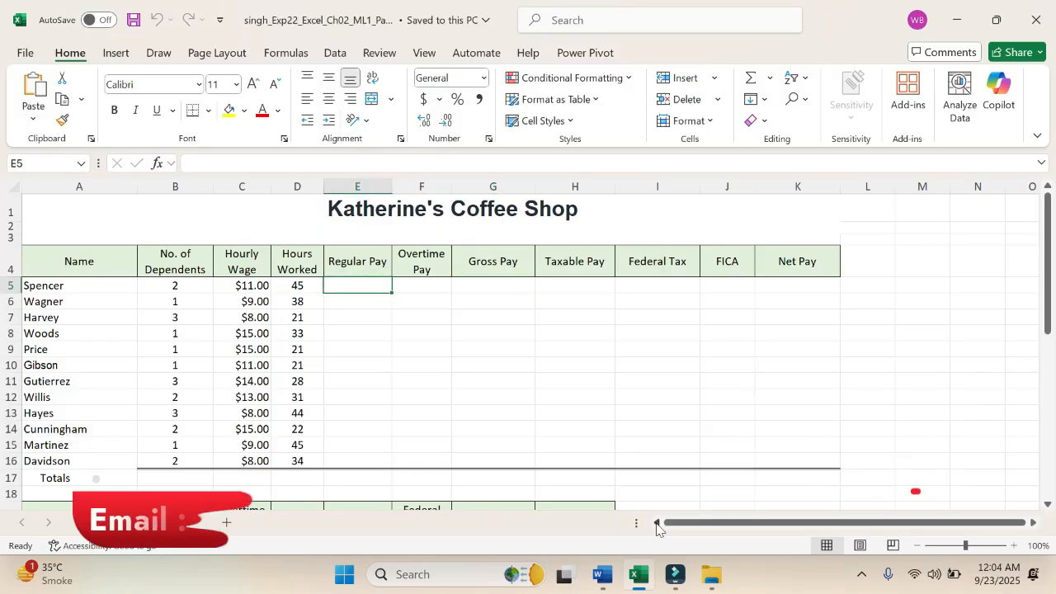
{"action": "left_click", "coordinate": [603, 576]}
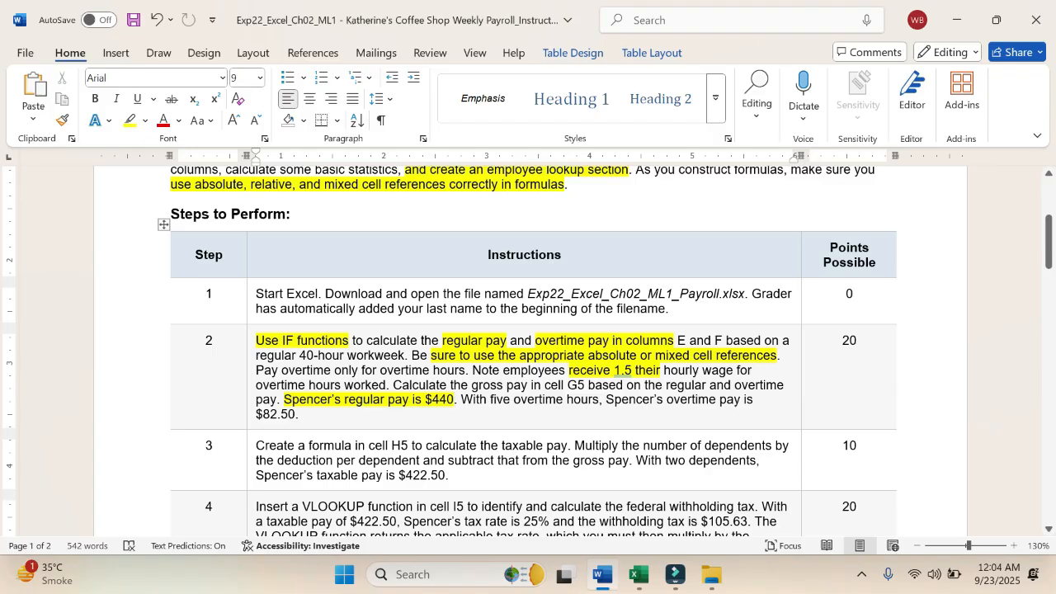
{"action": "left_click_drag", "start_coordinate": [298, 414], "coordinate": [606, 399]}
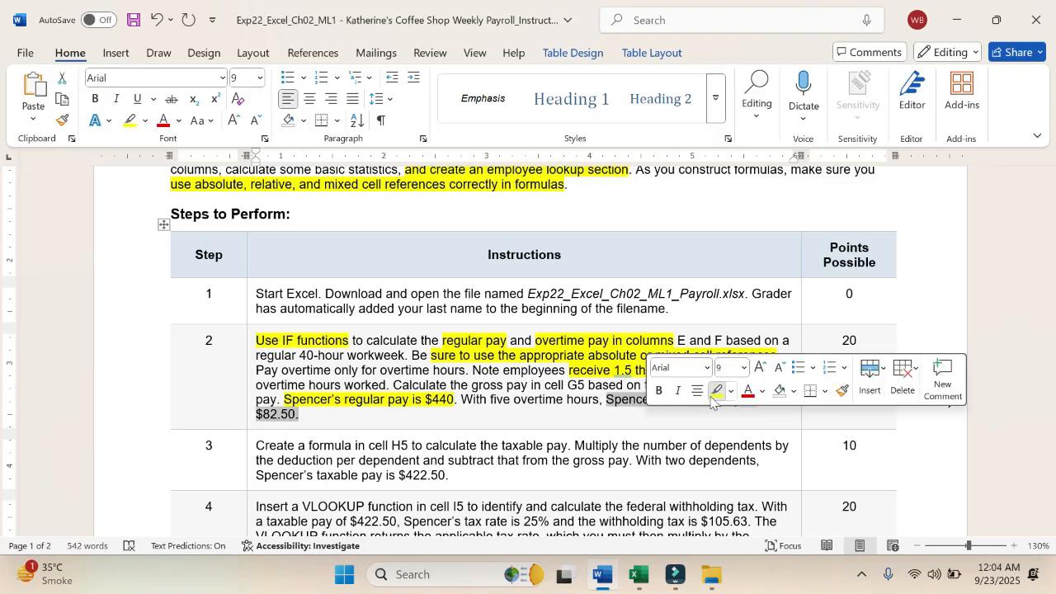
{"action": "left_click", "coordinate": [711, 396]}
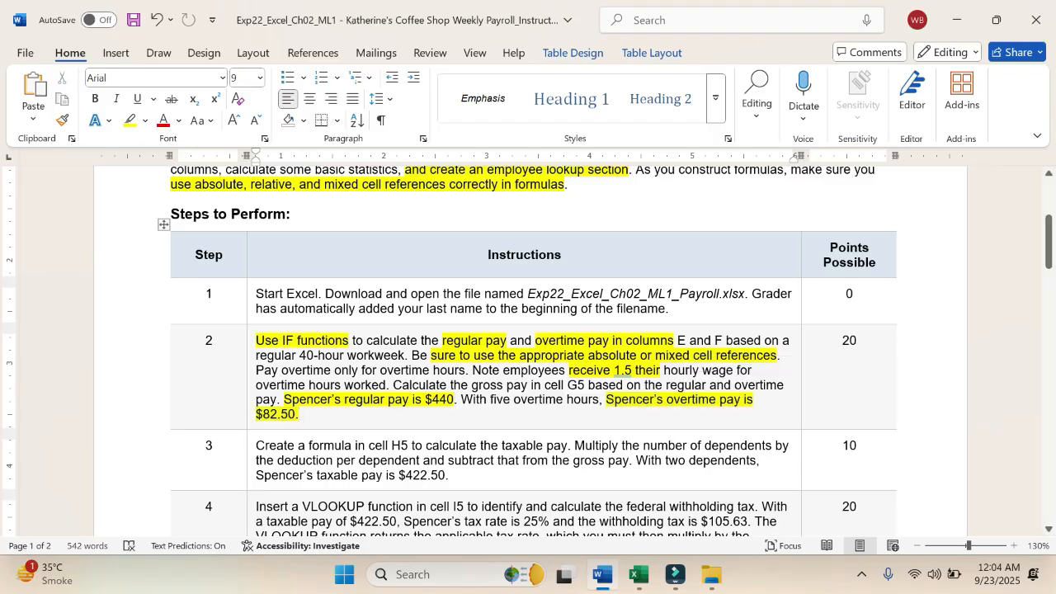
Step: Switch to the Excel workbook and begin an IF function in the first employee's Regular Pay cell, E5
{"action": "left_click", "coordinate": [638, 575]}
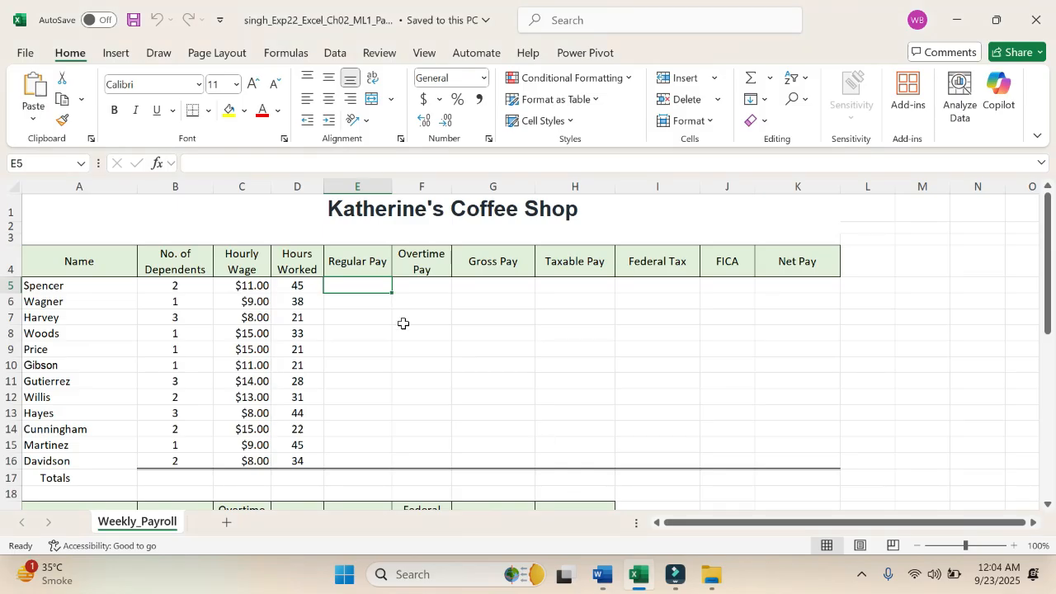
{"action": "left_click", "coordinate": [363, 285]}
{"action": "left_click", "coordinate": [299, 54]}
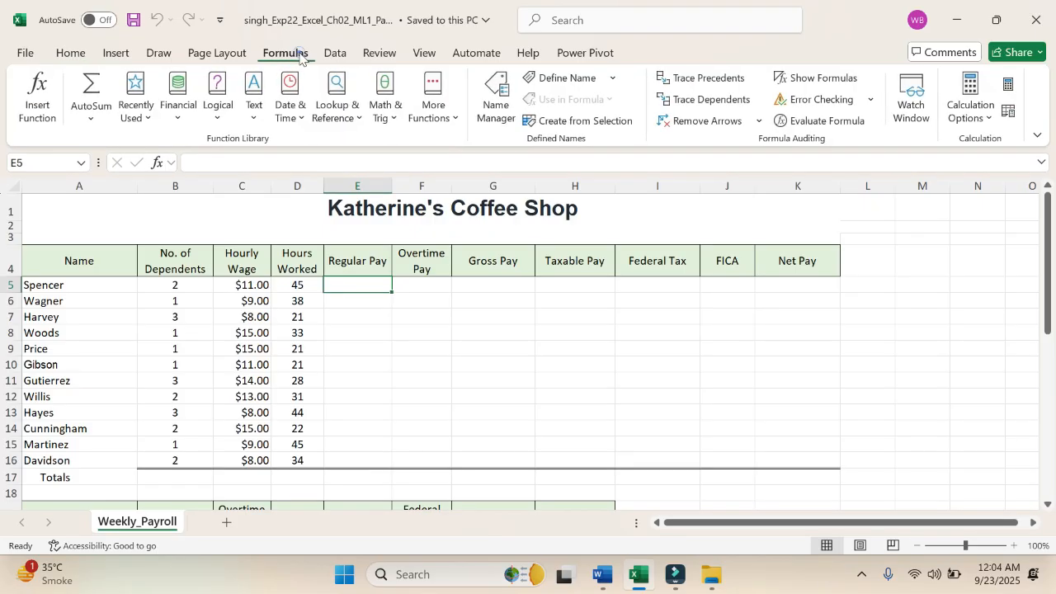
{"action": "left_click", "coordinate": [374, 284]}
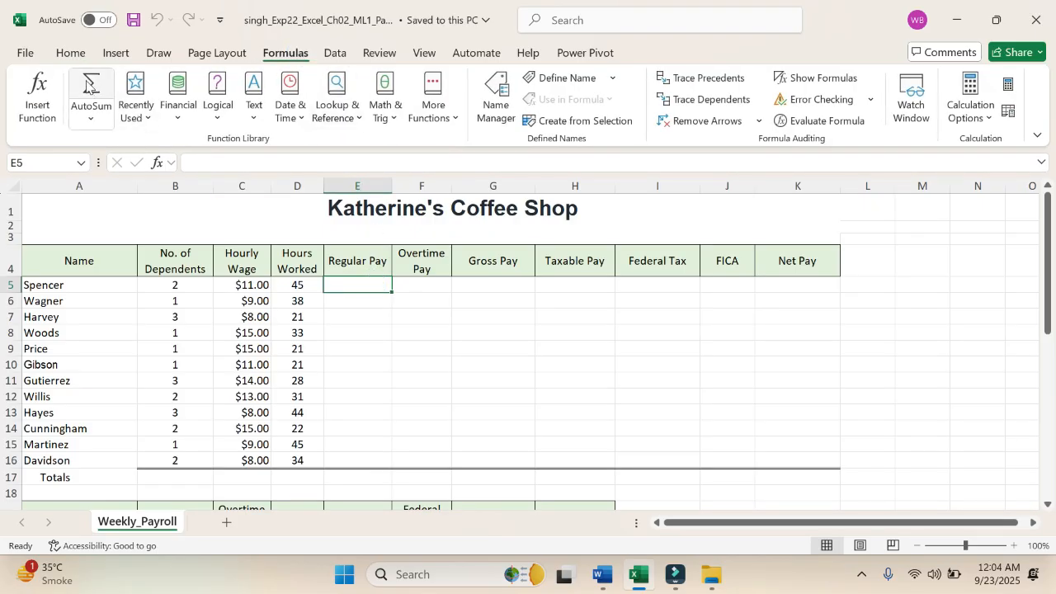
{"action": "left_click", "coordinate": [71, 53]}
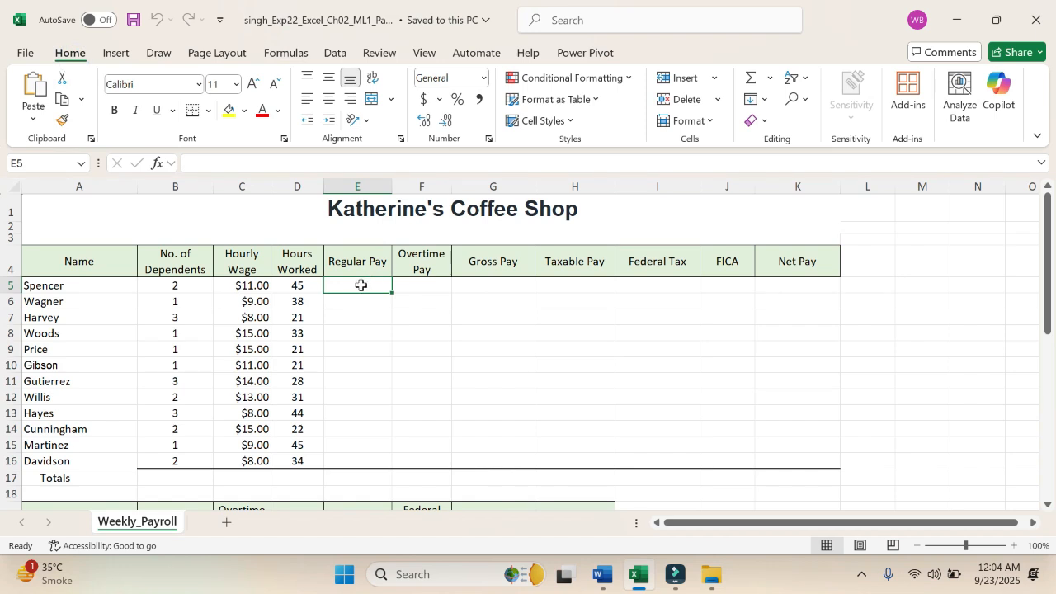
{"action": "type", "text": "=if"}
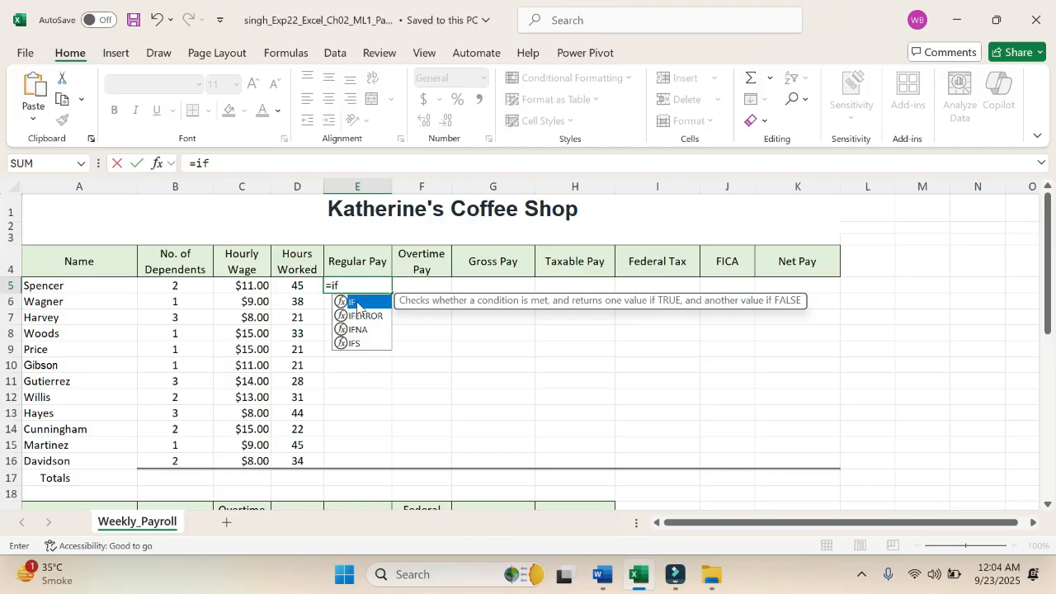
{"action": "double_click", "coordinate": [363, 303]}
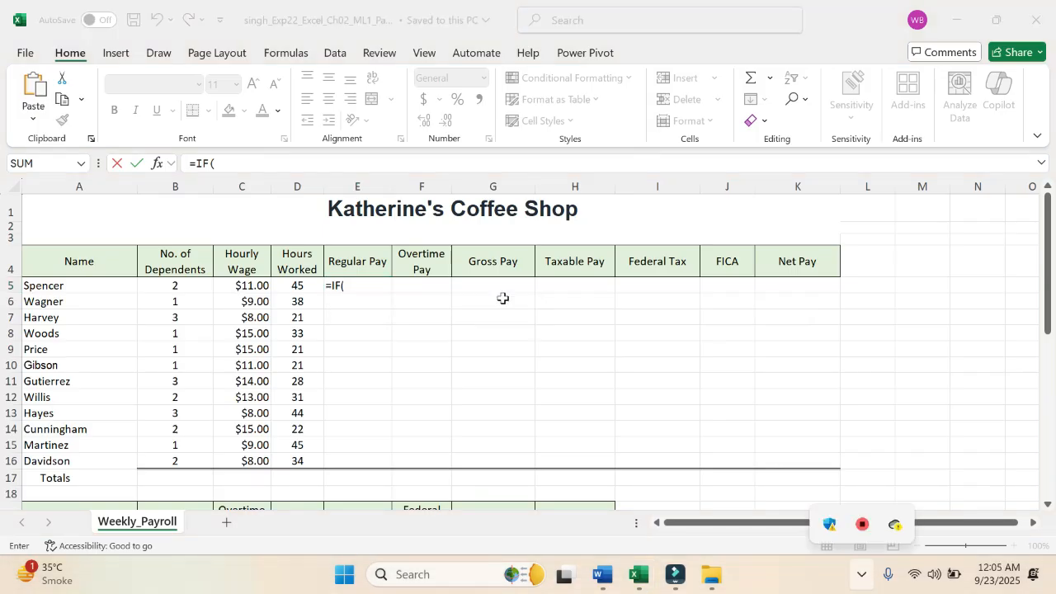
Step: Enter D5<$B$24 as the IF function's logical test, with an absolute reference to the Base Work Hours cell
{"action": "left_click", "coordinate": [301, 285]}
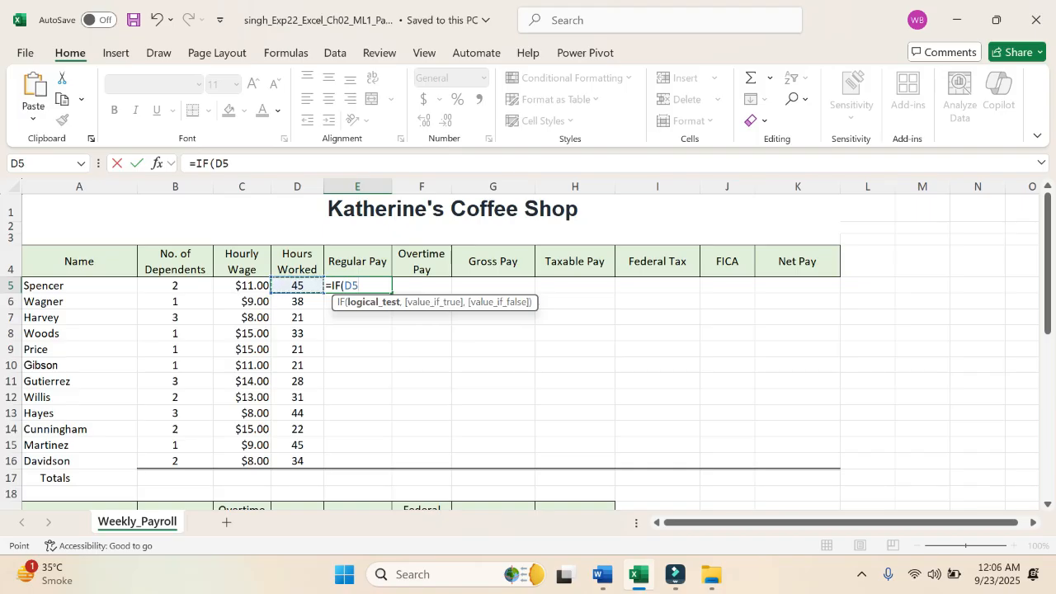
{"action": "type", "text": "<"}
{"action": "scroll", "coordinate": [263, 388], "scroll_direction": "down", "scroll_amount": 2}
{"action": "scroll", "coordinate": [263, 390], "scroll_direction": "down", "scroll_amount": 2}
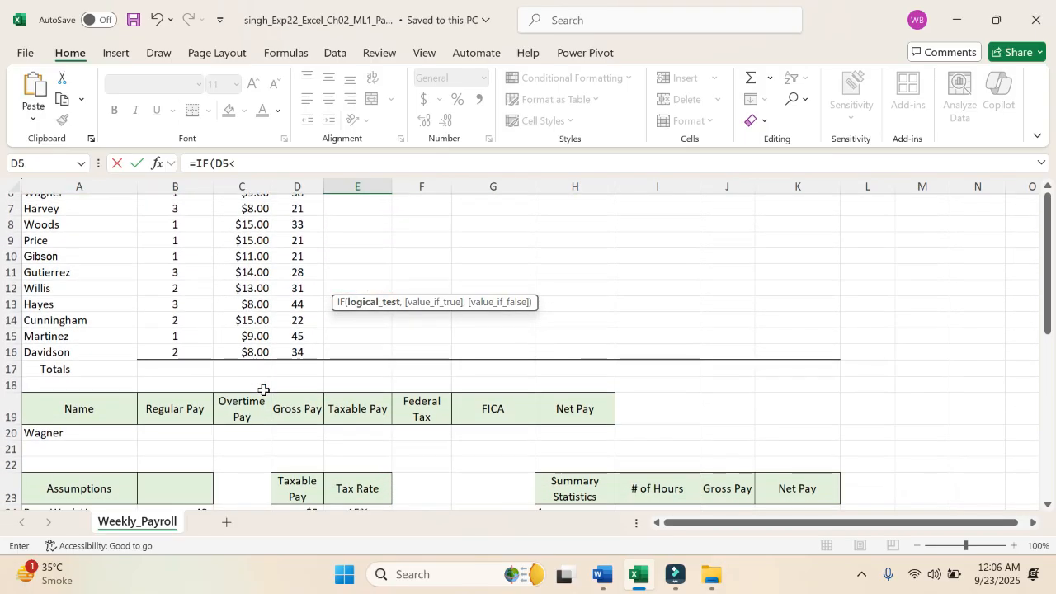
{"action": "scroll", "coordinate": [263, 390], "scroll_direction": "down", "scroll_amount": 2}
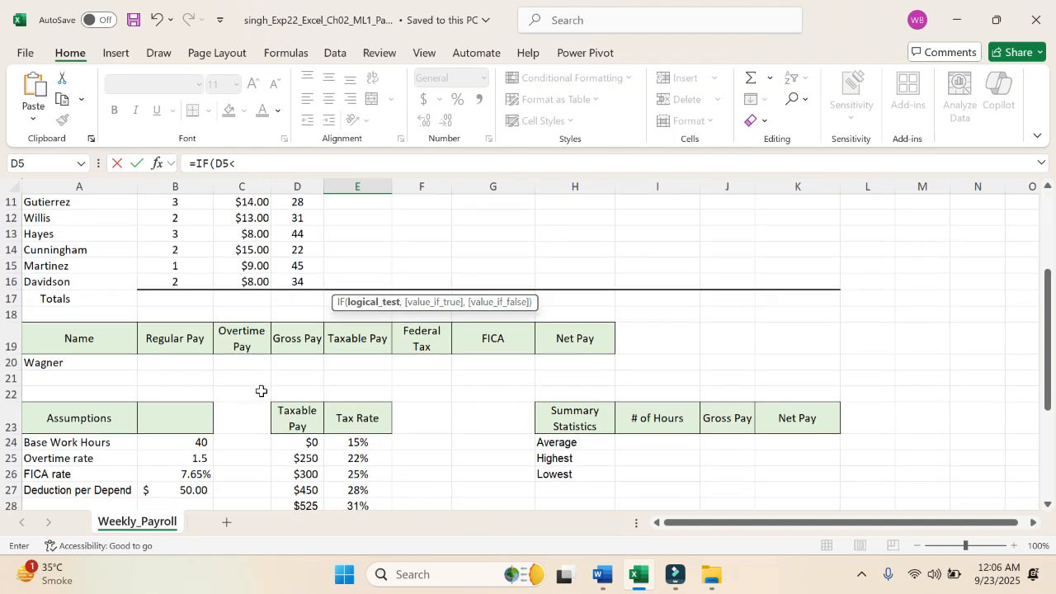
{"action": "left_click", "coordinate": [192, 443]}
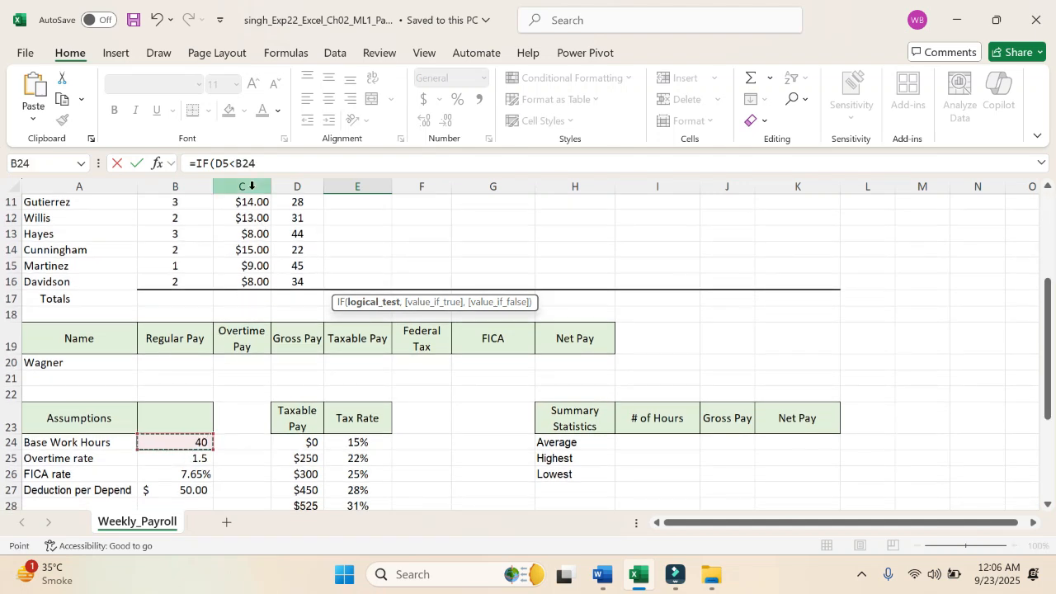
{"action": "left_click", "coordinate": [243, 163]}
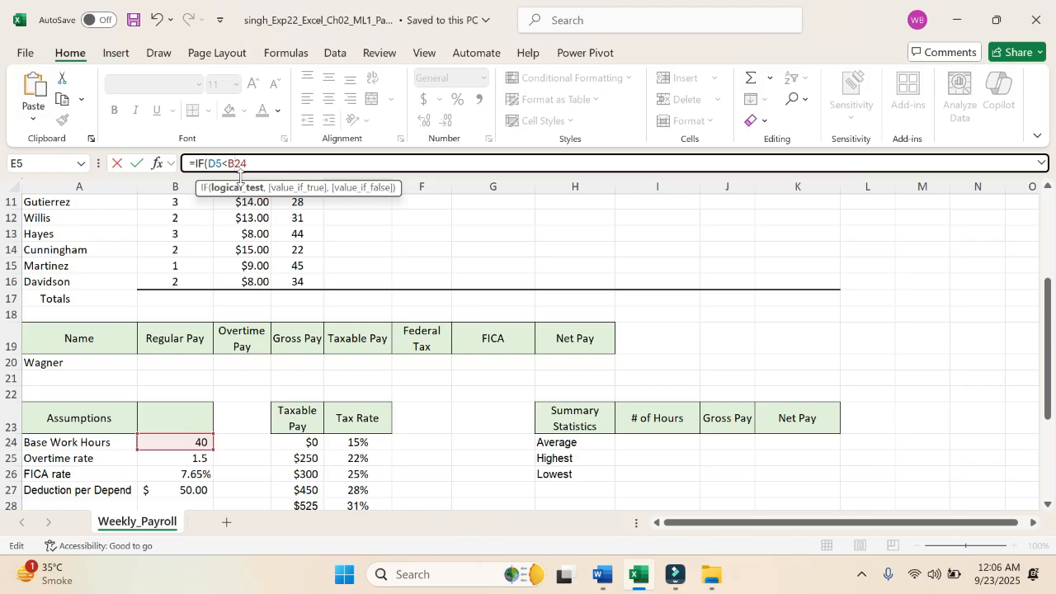
{"action": "key", "text": "F4"}
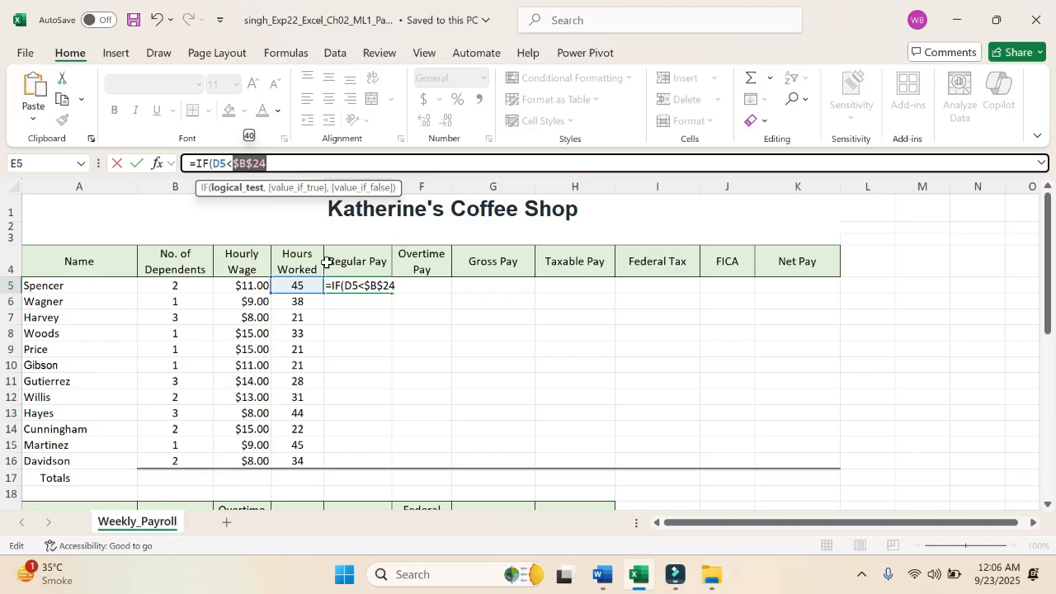
{"action": "left_click", "coordinate": [299, 159]}
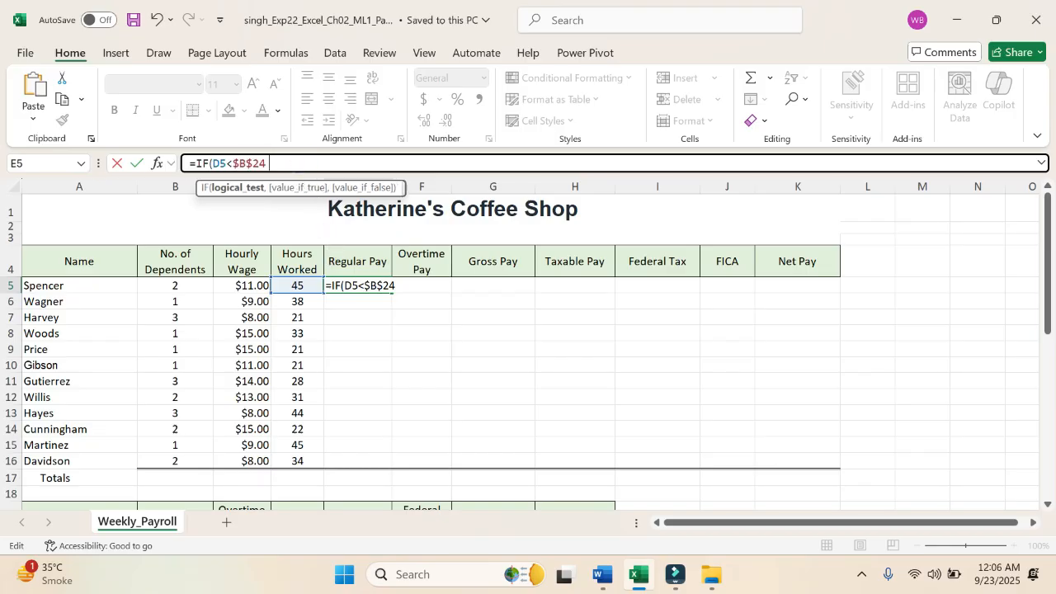
{"action": "type", "text": ","}
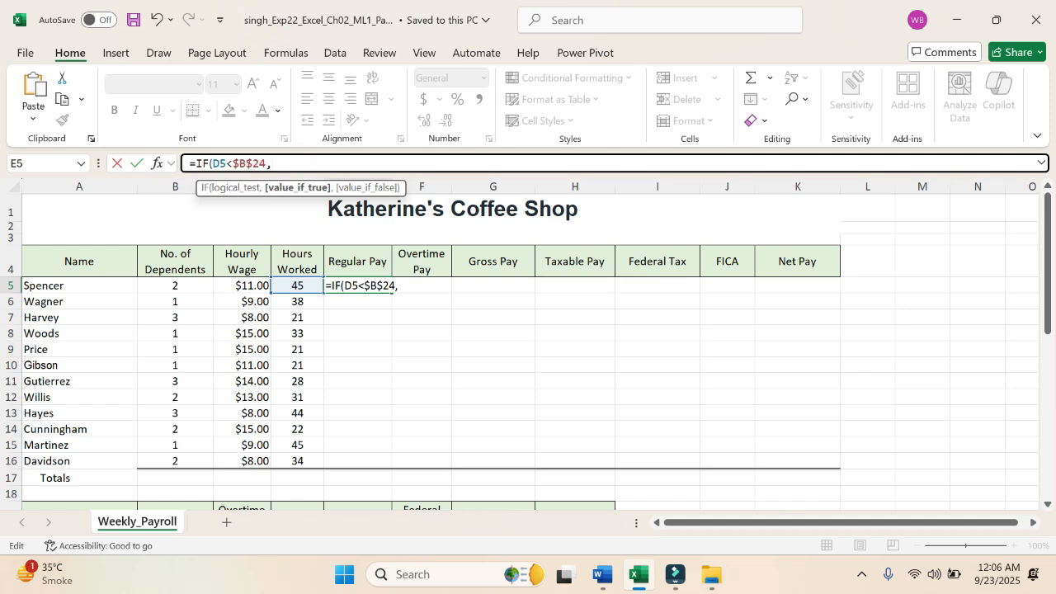
Step: Use D5 as the IF function's value if true and the absolute reference $B$24 as its value if false
{"action": "left_click", "coordinate": [298, 288]}
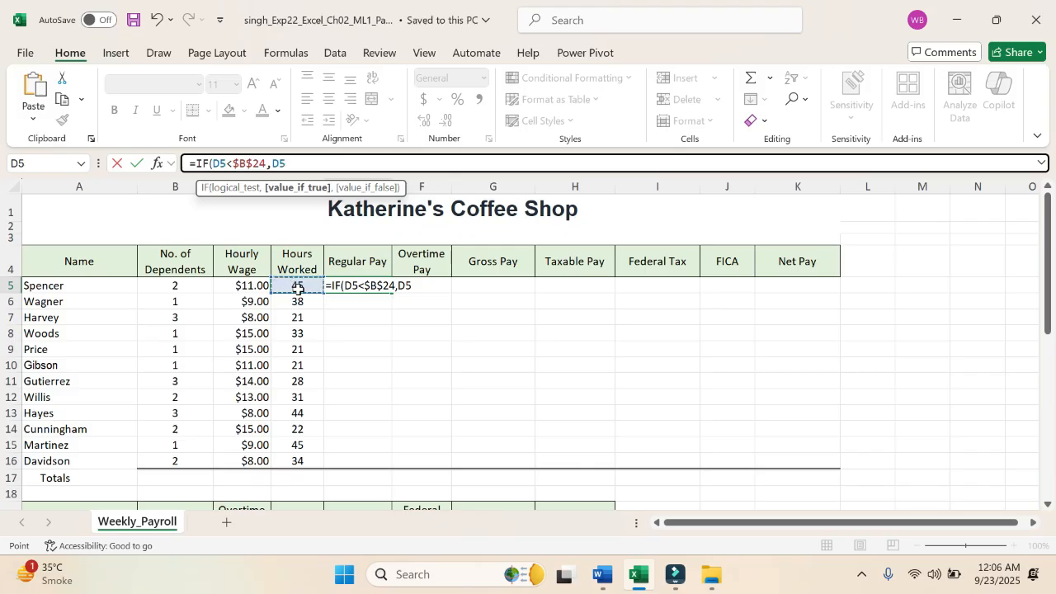
{"action": "type", "text": ","}
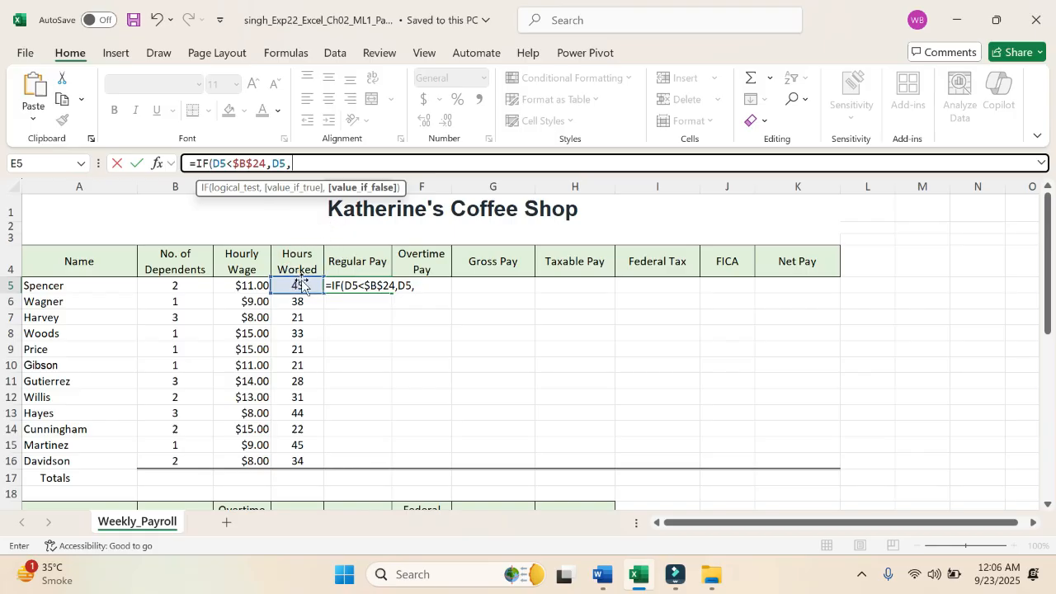
{"action": "scroll", "coordinate": [172, 468], "scroll_direction": "down", "scroll_amount": 3}
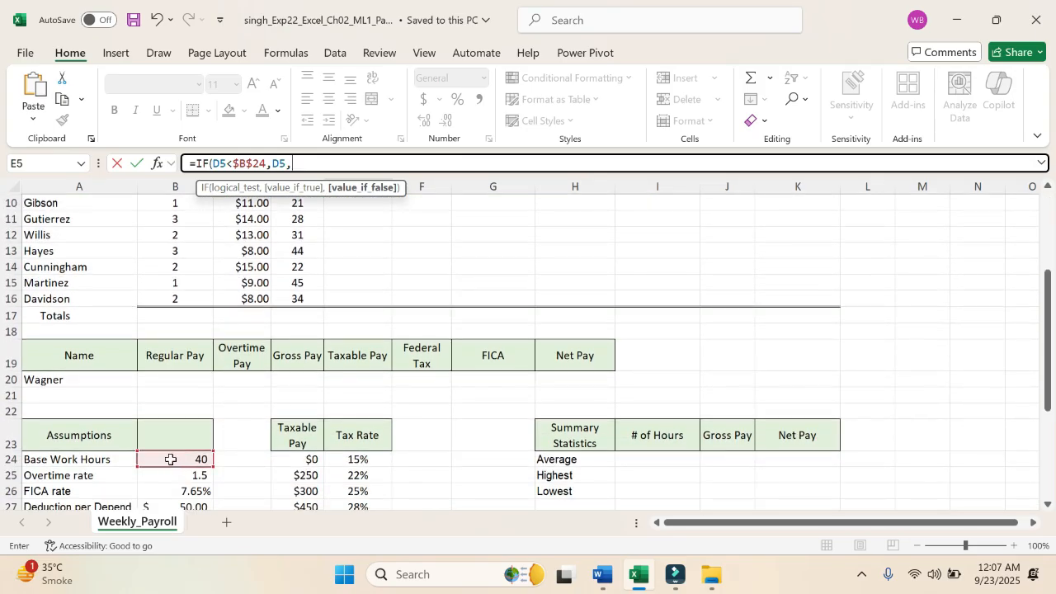
{"action": "left_click", "coordinate": [171, 464]}
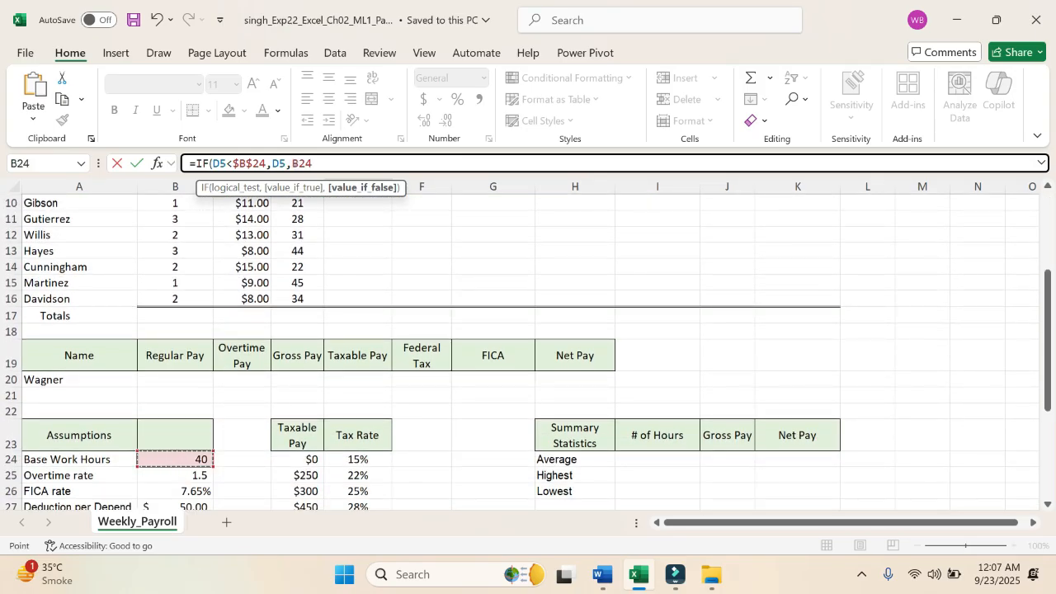
{"action": "key", "text": "F2"}
{"action": "key", "text": "F4"}
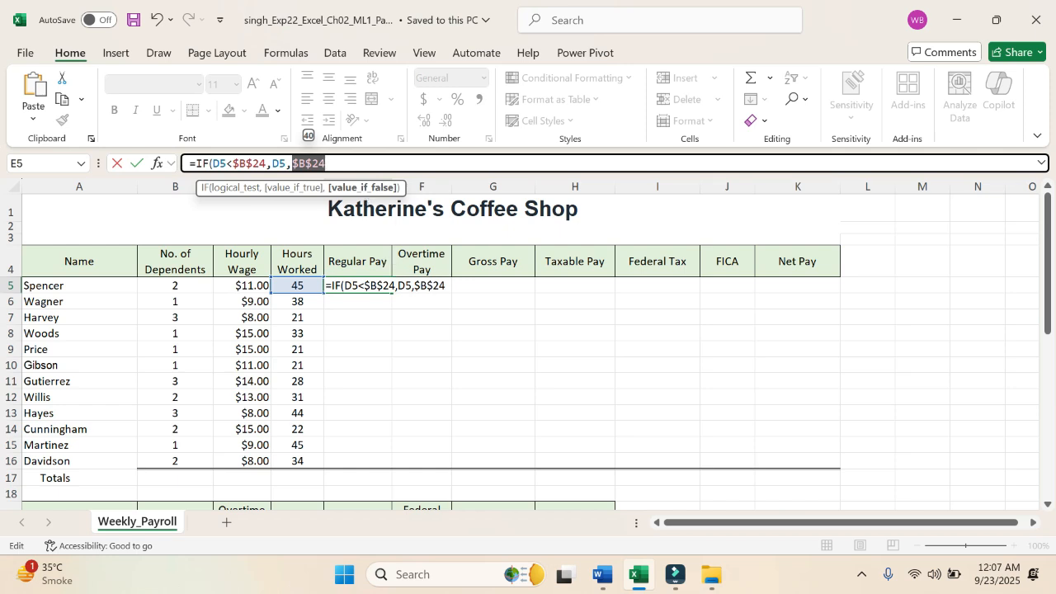
Step: Close the IF function in E5, multiply it by the hourly wage in C5, and commit the Regular Pay formula
{"action": "left_click", "coordinate": [356, 161]}
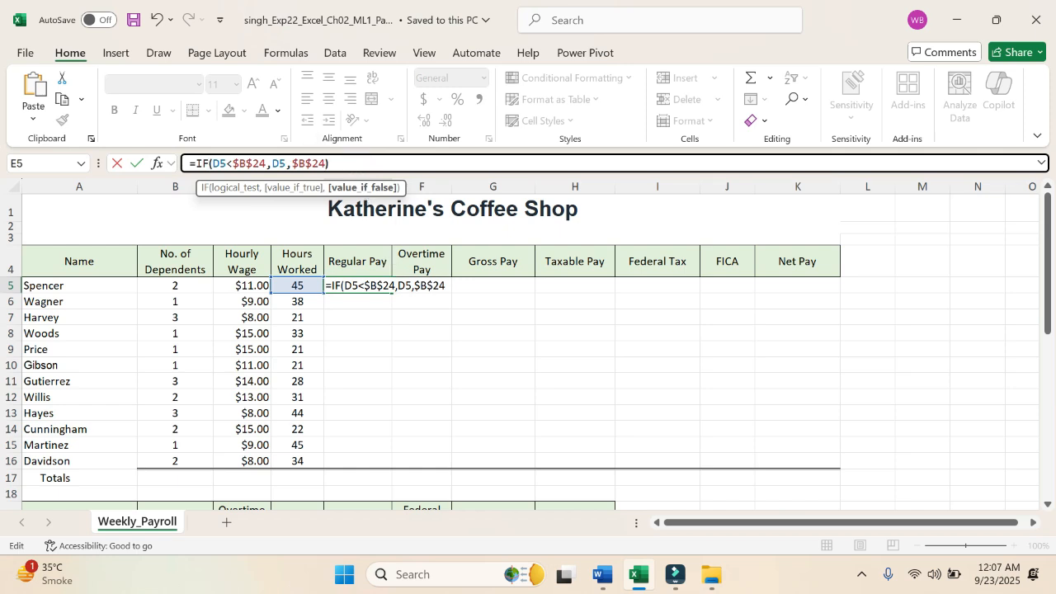
{"action": "type", "text": ")"}
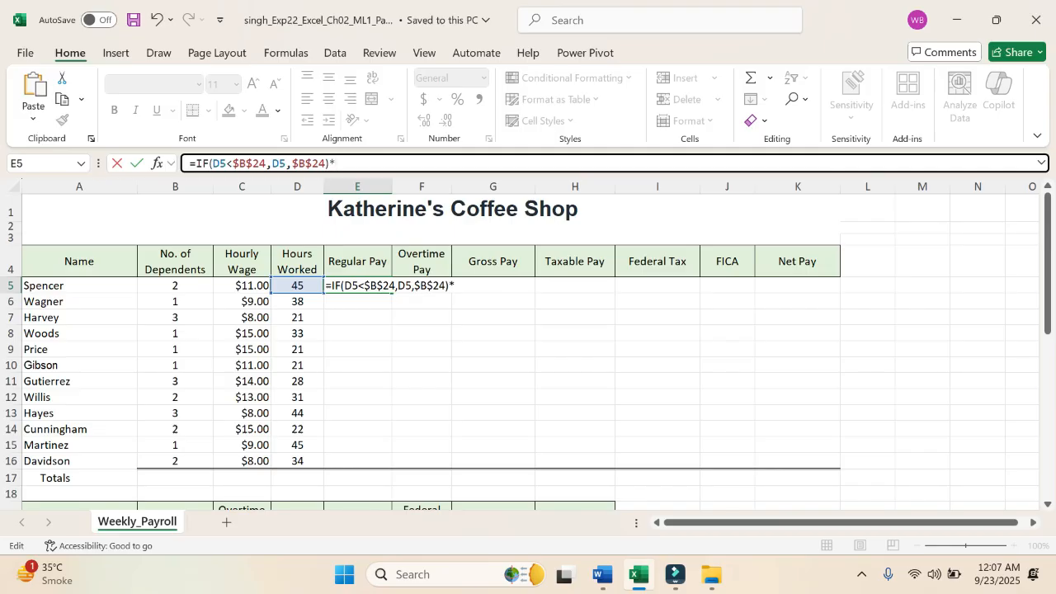
{"action": "left_click", "coordinate": [240, 285]}
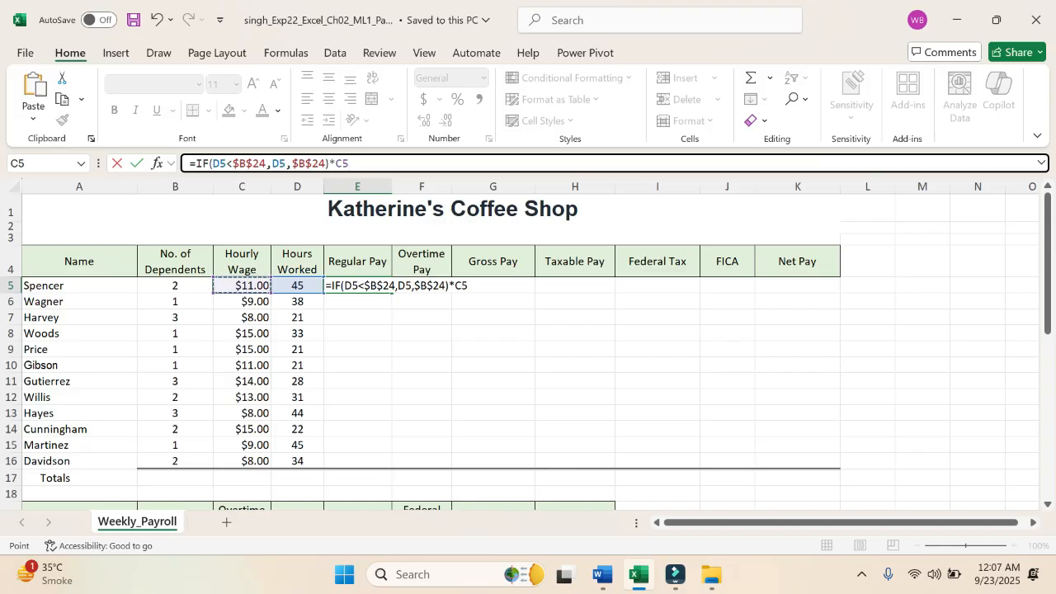
{"action": "key", "text": "Return"}
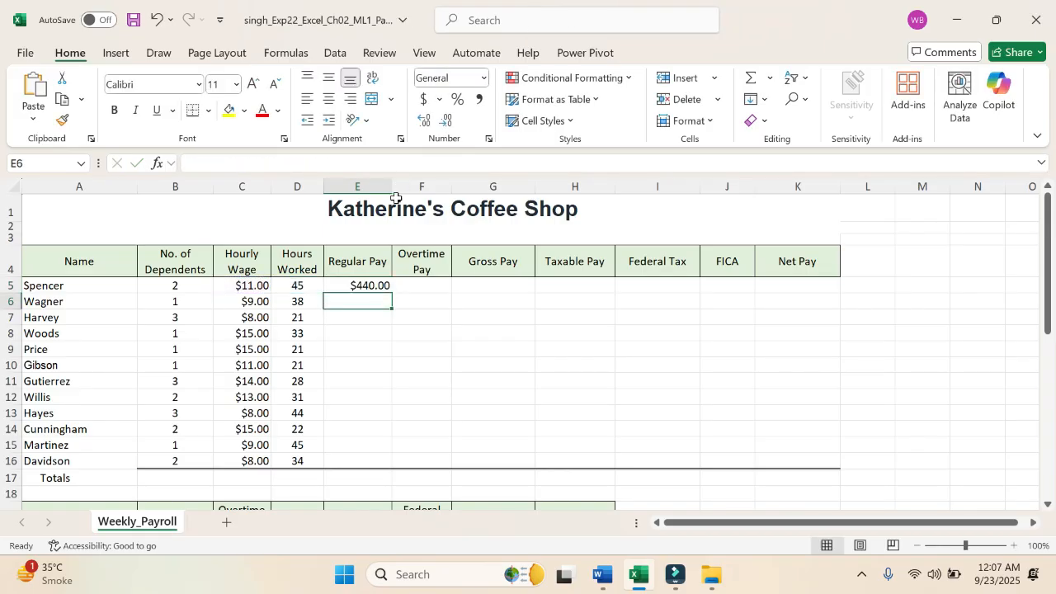
{"action": "left_click", "coordinate": [375, 286]}
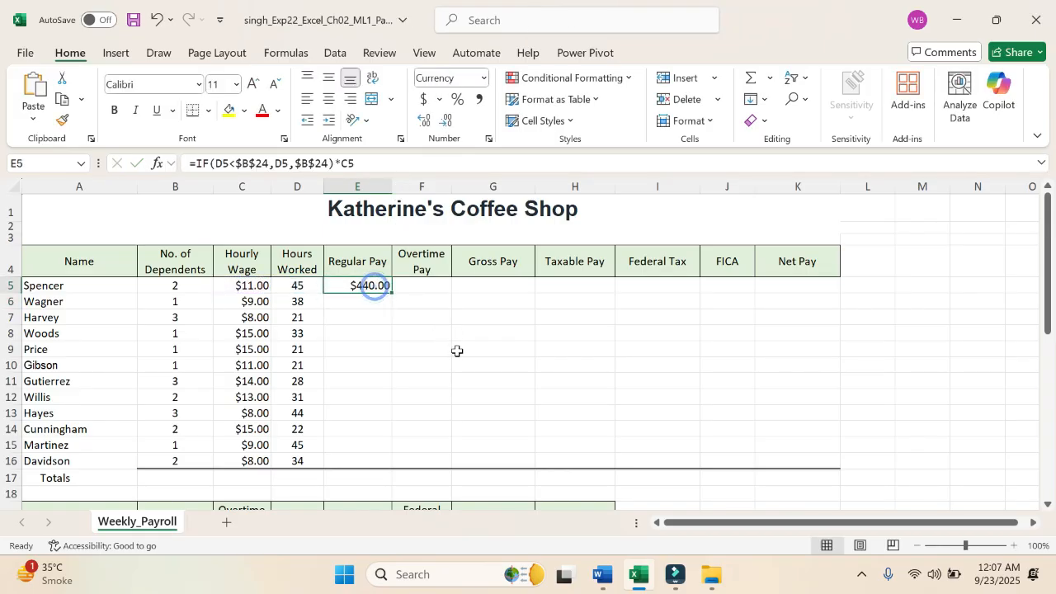
Step: Compare the Regular Pay result in E5 with step 2 of the Word instructions, ending back in the Excel workbook
{"action": "left_click", "coordinate": [605, 577]}
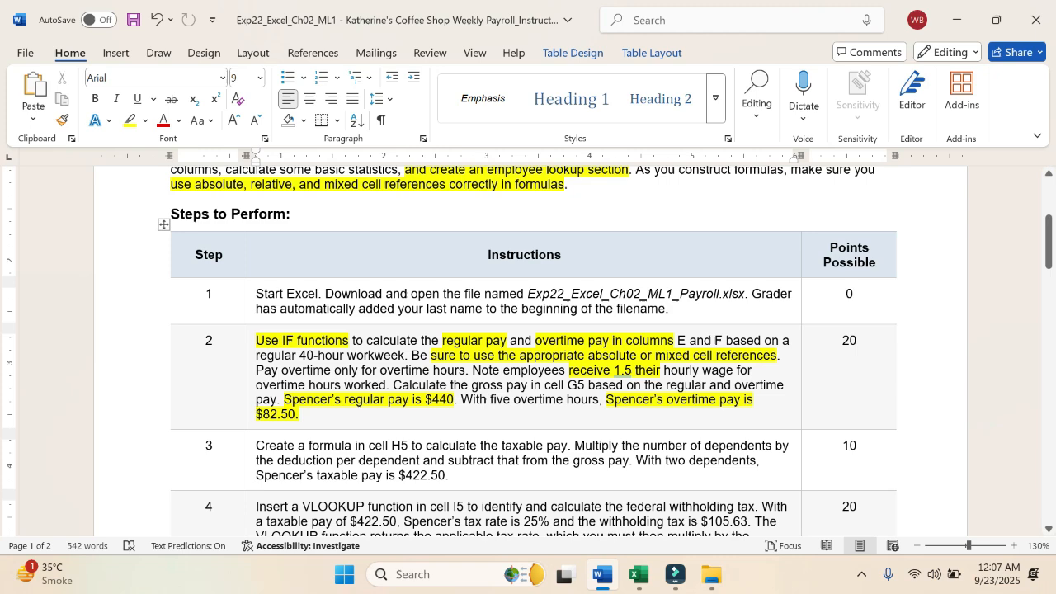
{"action": "left_click", "coordinate": [638, 576]}
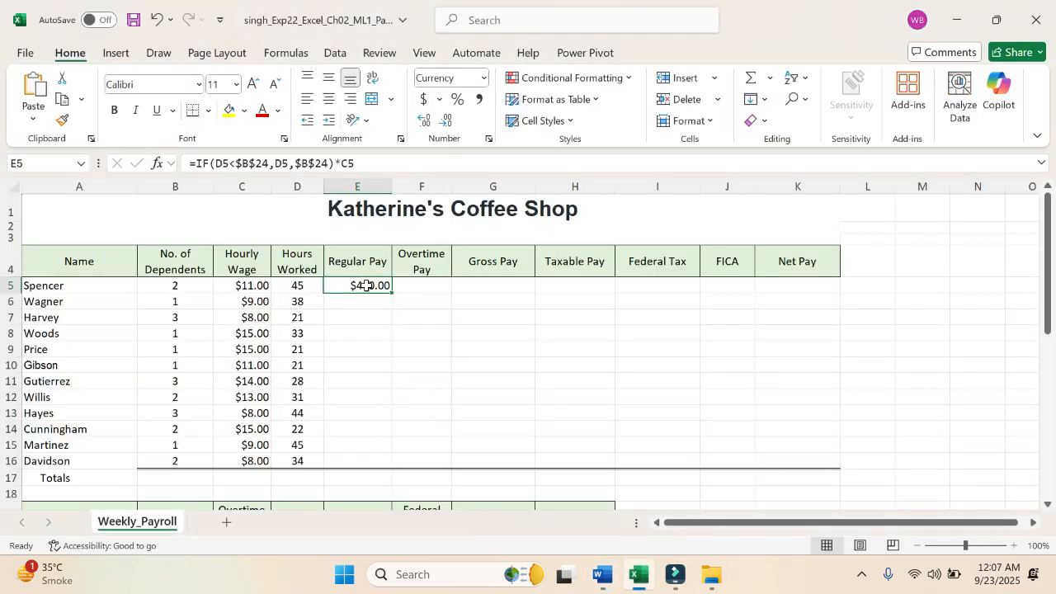
{"action": "left_click", "coordinate": [603, 575]}
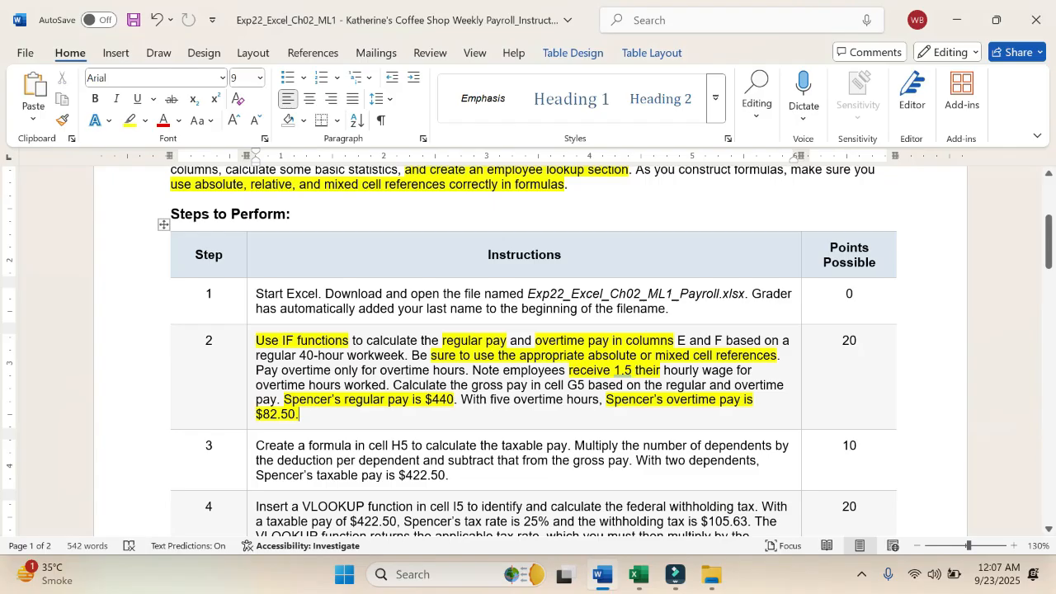
{"action": "key", "text": "alt+Tab"}
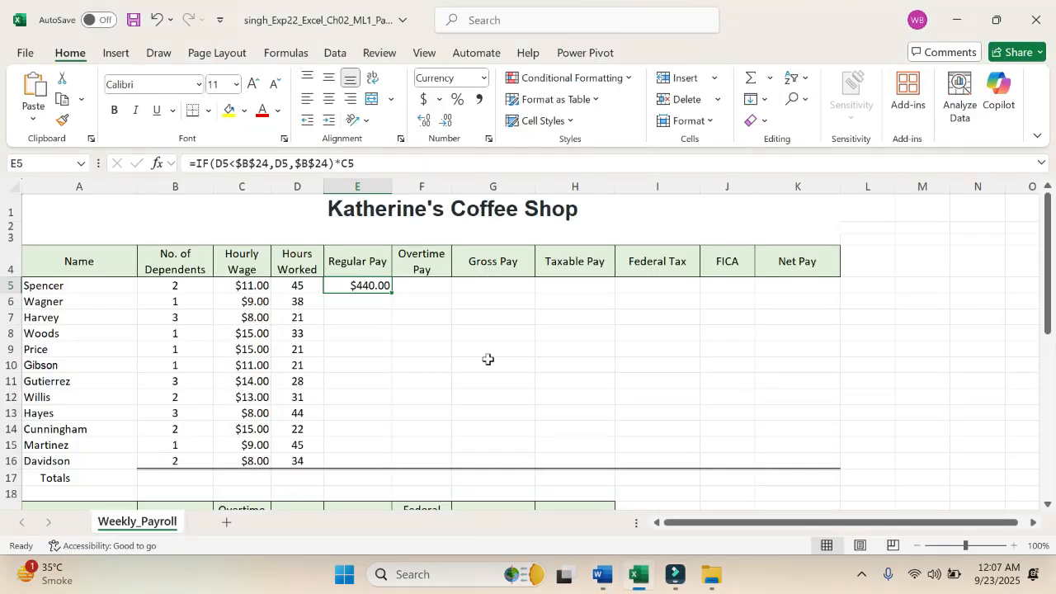
Step: Begin an IF function in the first employee's Overtime Pay cell, F5, with D5 as the start of the logical test
{"action": "left_click", "coordinate": [422, 289]}
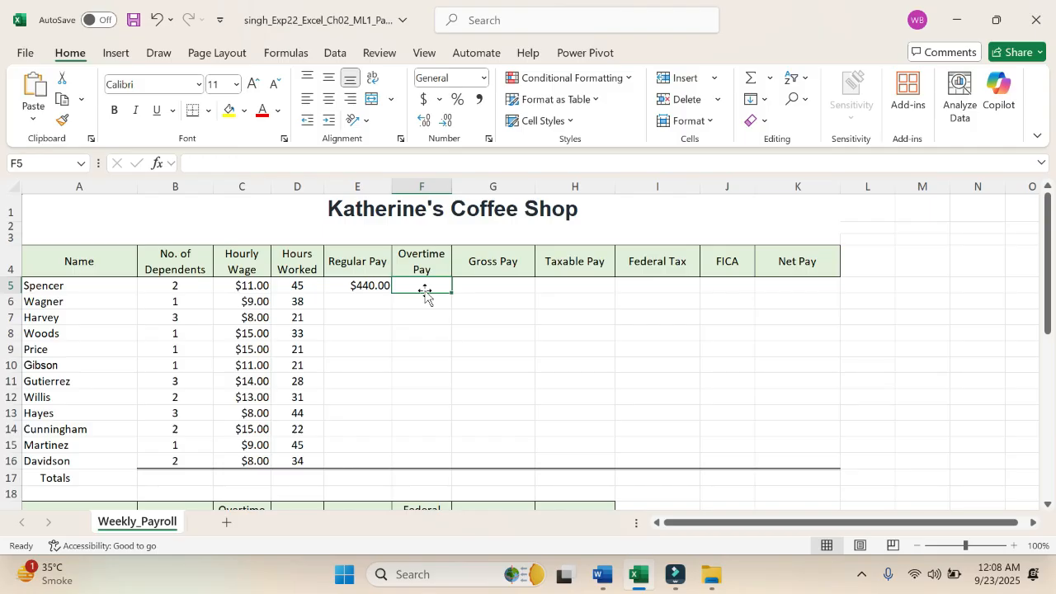
{"action": "type", "text": "=IF"}
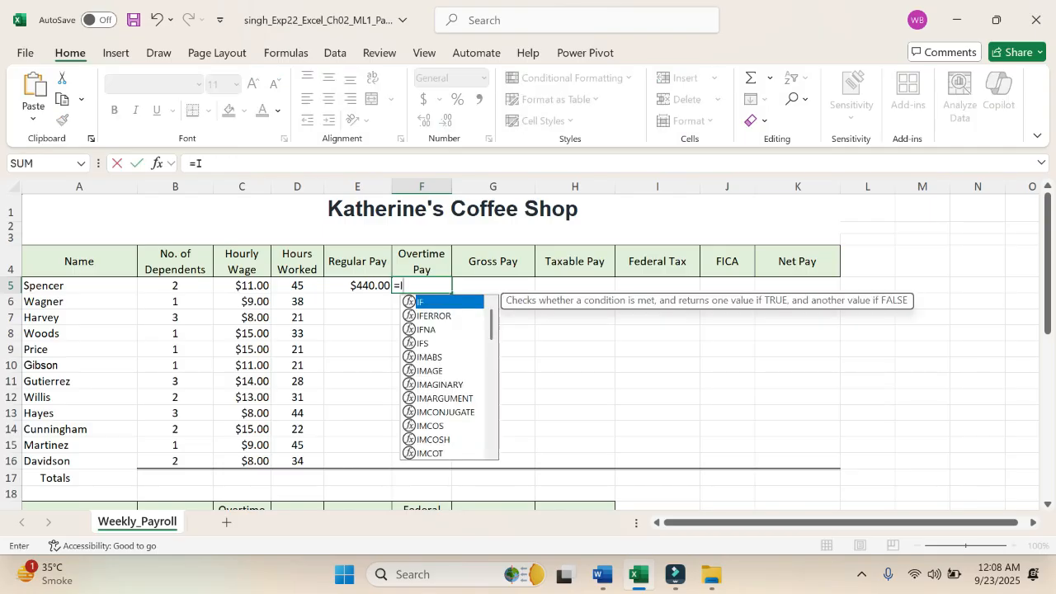
{"action": "double_click", "coordinate": [428, 303]}
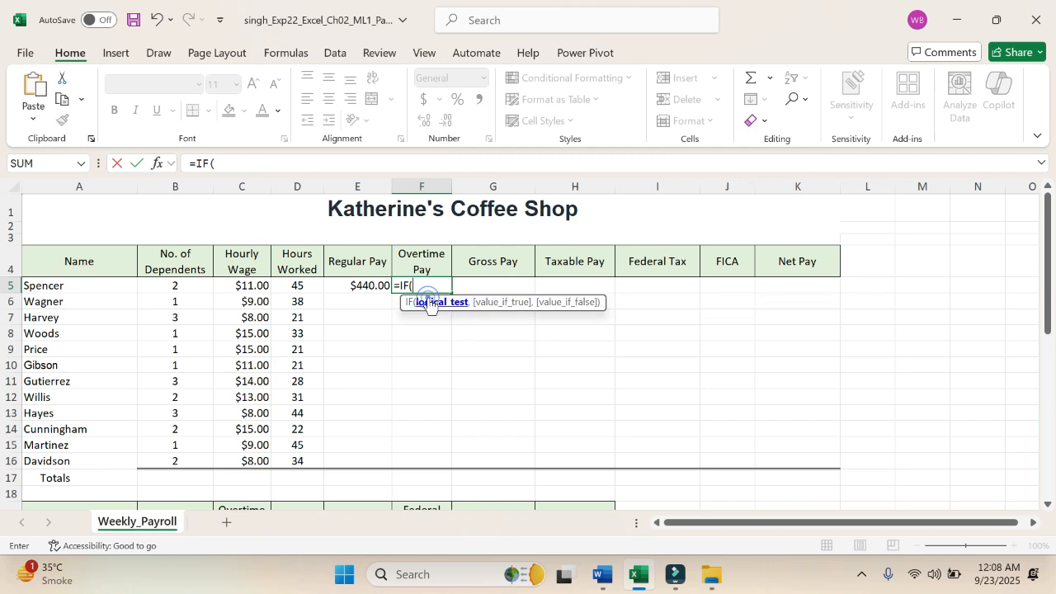
{"action": "type", "text": "D"}
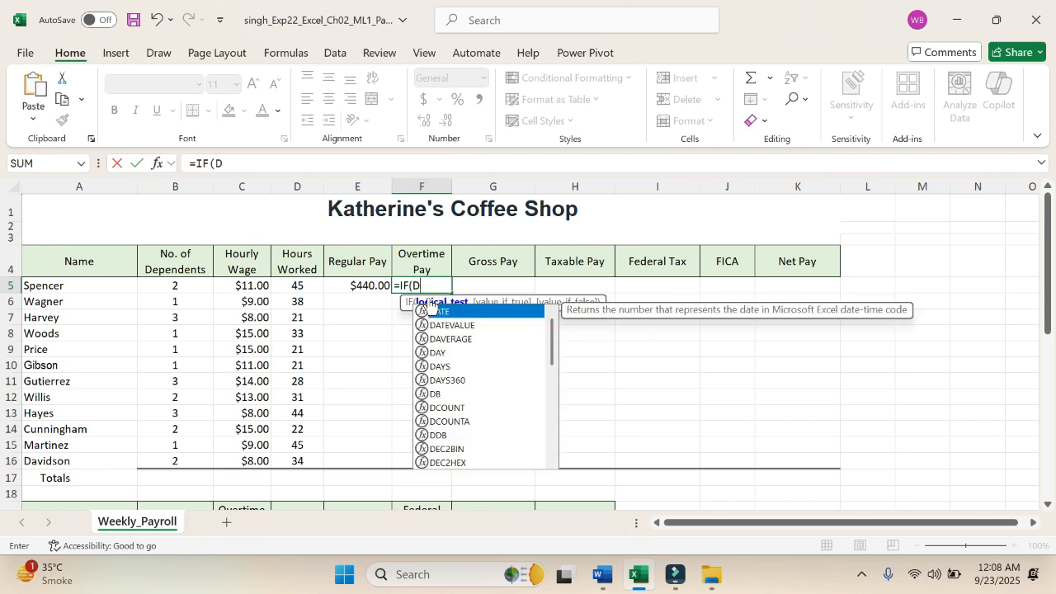
{"action": "type", "text": "5<"}
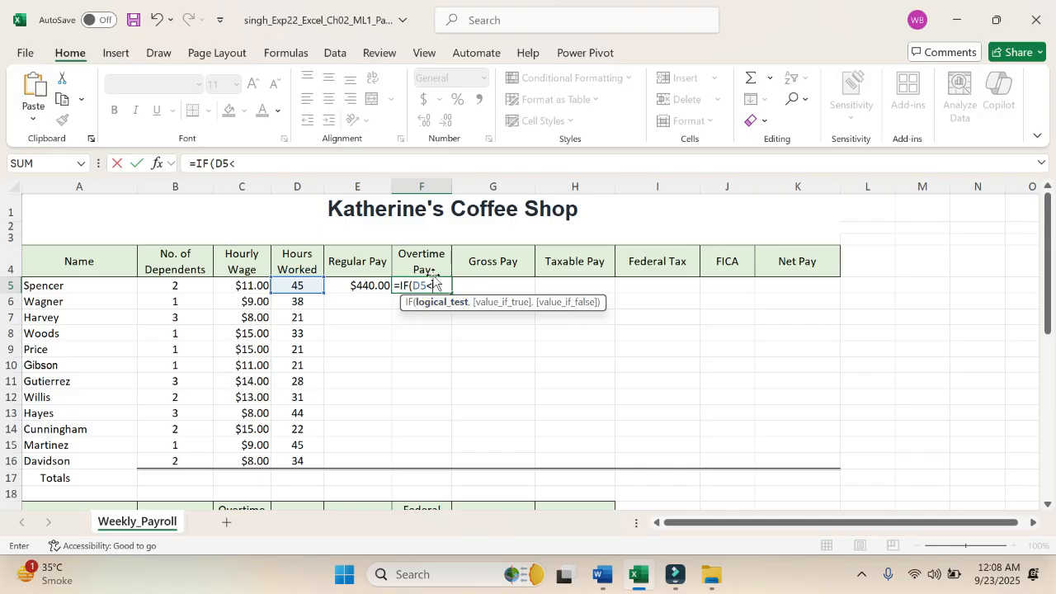
{"action": "key", "text": "BackSpace"}
{"action": "scroll", "coordinate": [257, 463], "scroll_direction": "down", "scroll_amount": 3}
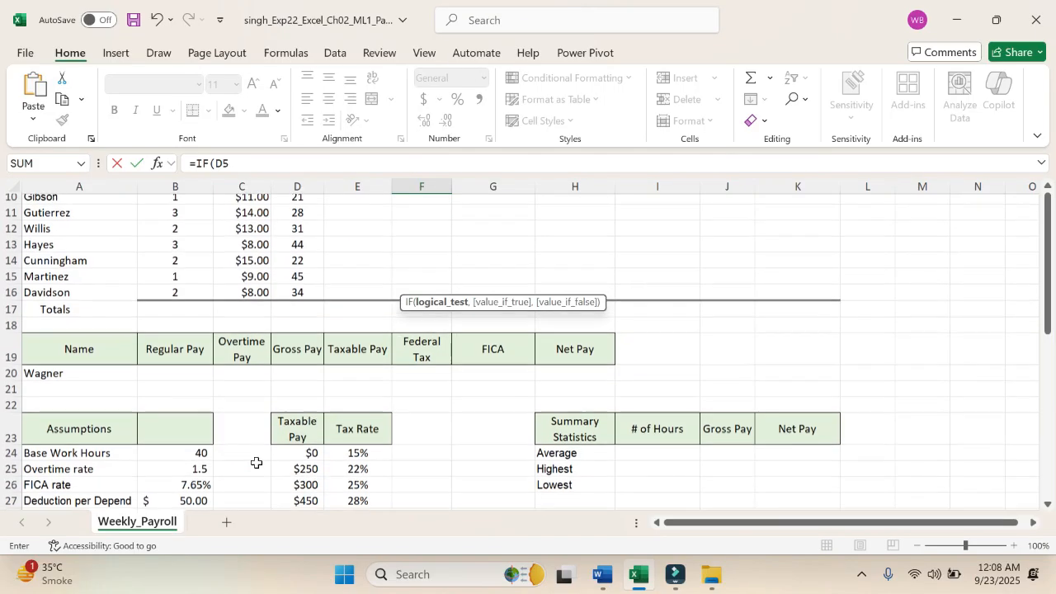
{"action": "left_click", "coordinate": [202, 448]}
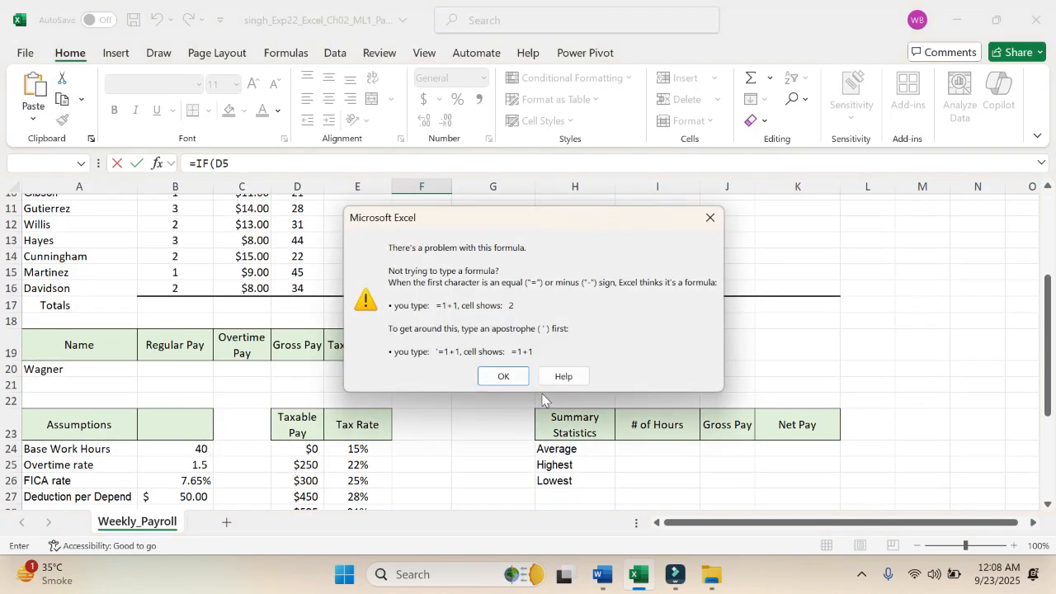
{"action": "left_click", "coordinate": [505, 377]}
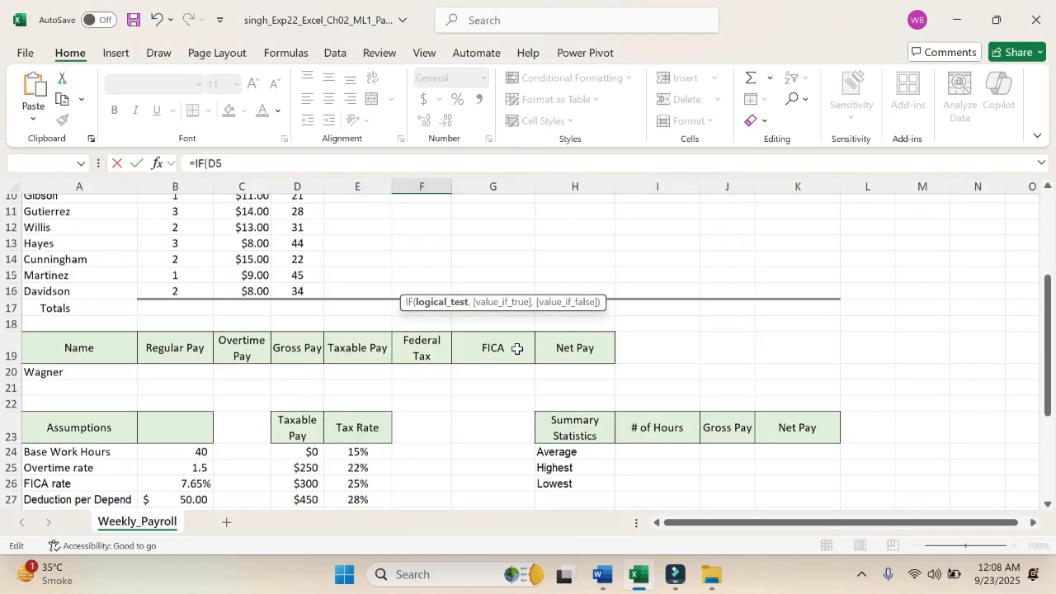
Step: Complete the Overtime Pay logical test as D5>$B$24, with an absolute reference to the Base Work Hours cell
{"action": "scroll", "coordinate": [517, 348], "scroll_direction": "up", "scroll_amount": 3}
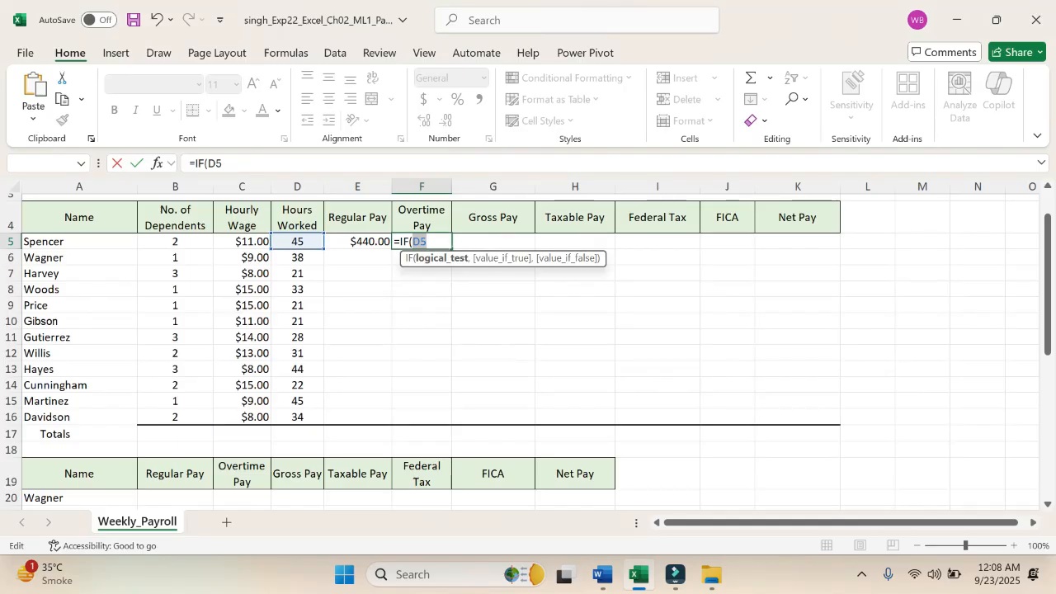
{"action": "left_click", "coordinate": [440, 244]}
{"action": "scroll", "coordinate": [253, 377], "scroll_direction": "down", "scroll_amount": 3}
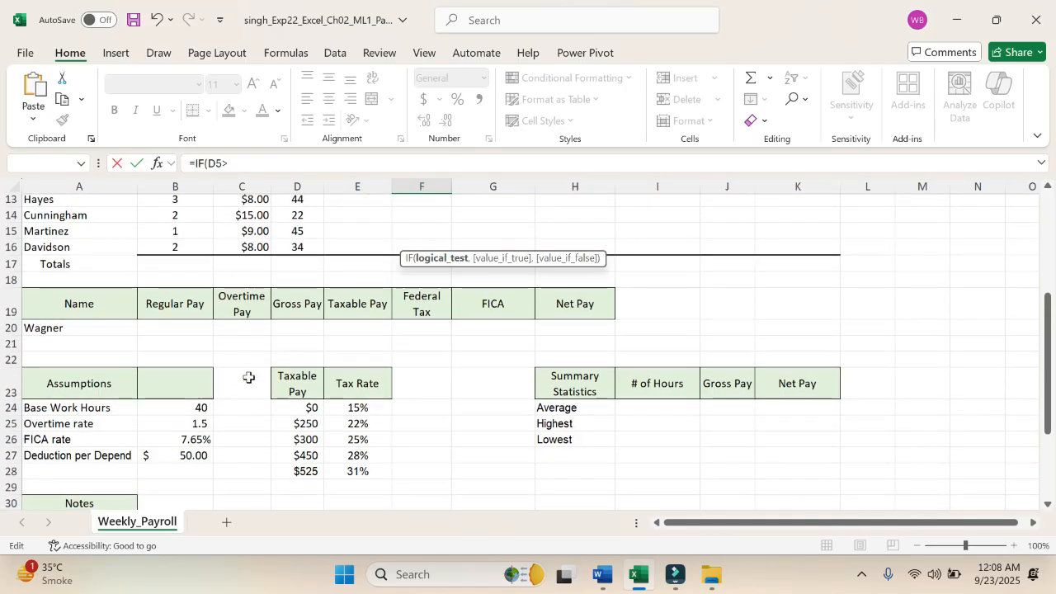
{"action": "left_click", "coordinate": [183, 407]}
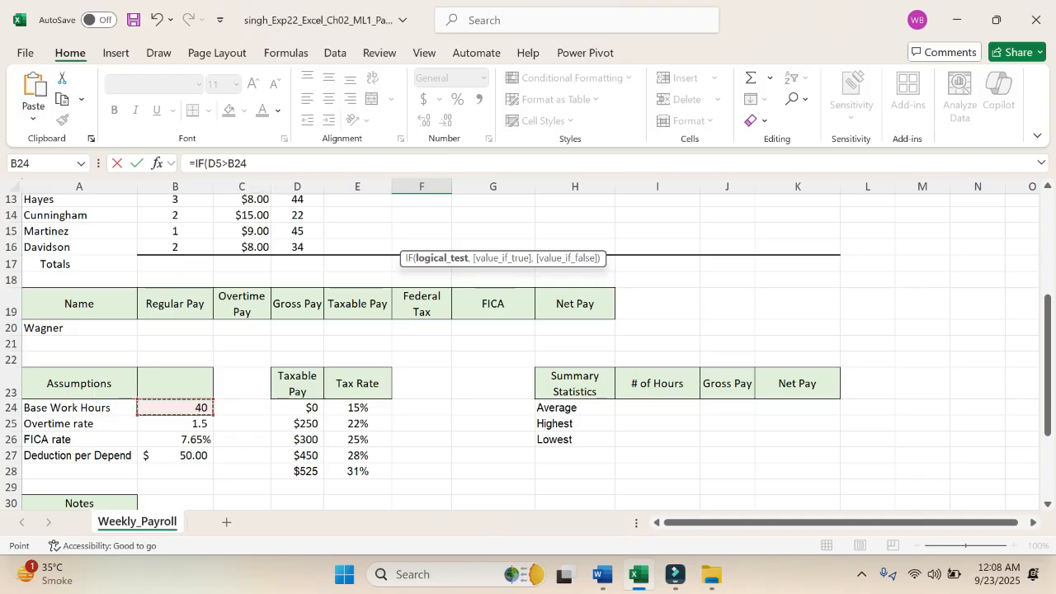
{"action": "left_click", "coordinate": [233, 163]}
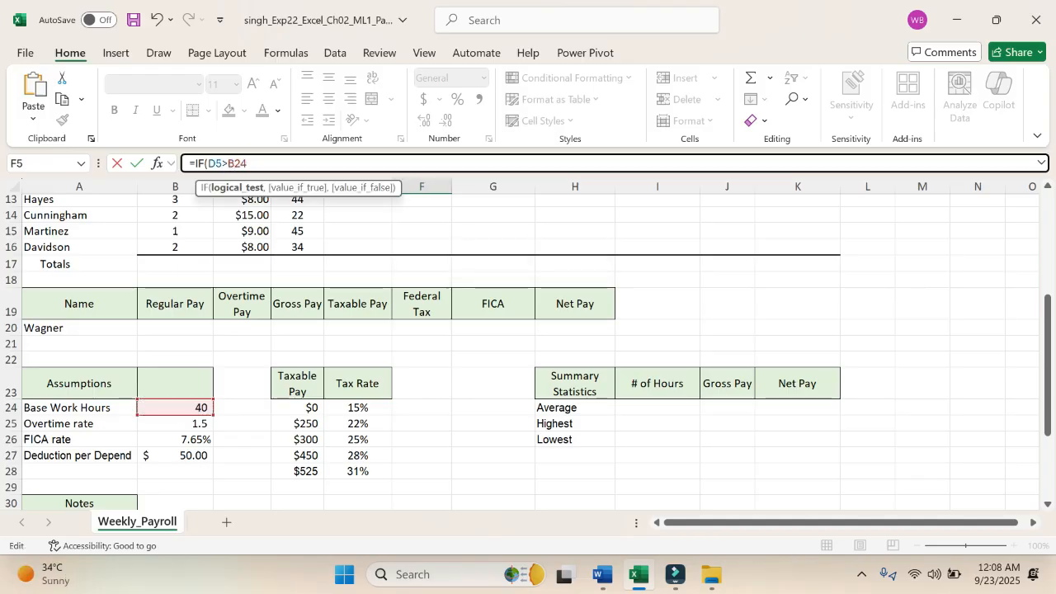
{"action": "key", "text": "F4"}
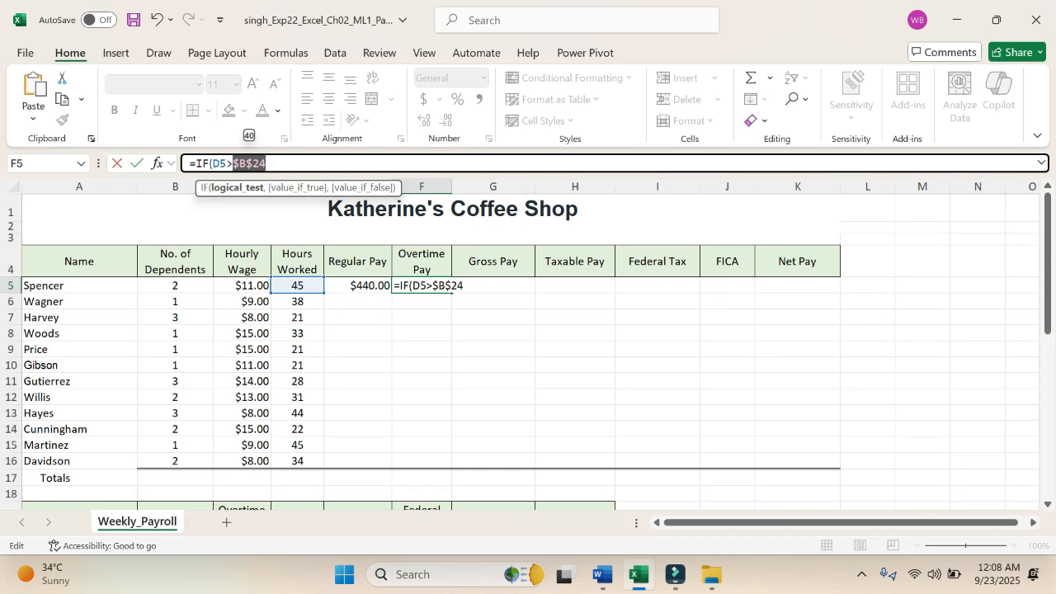
Step: Start the value if true with the overtime hours subtraction (D5-$B$24, making the Base Work Hours reference absolute
{"action": "left_click", "coordinate": [307, 162]}
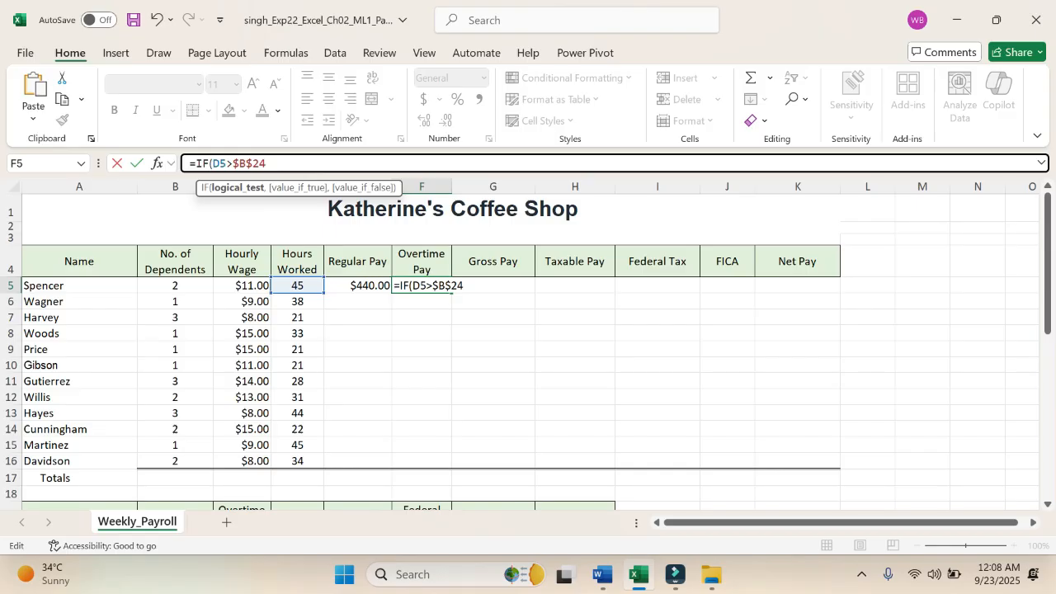
{"action": "type", "text": ","}
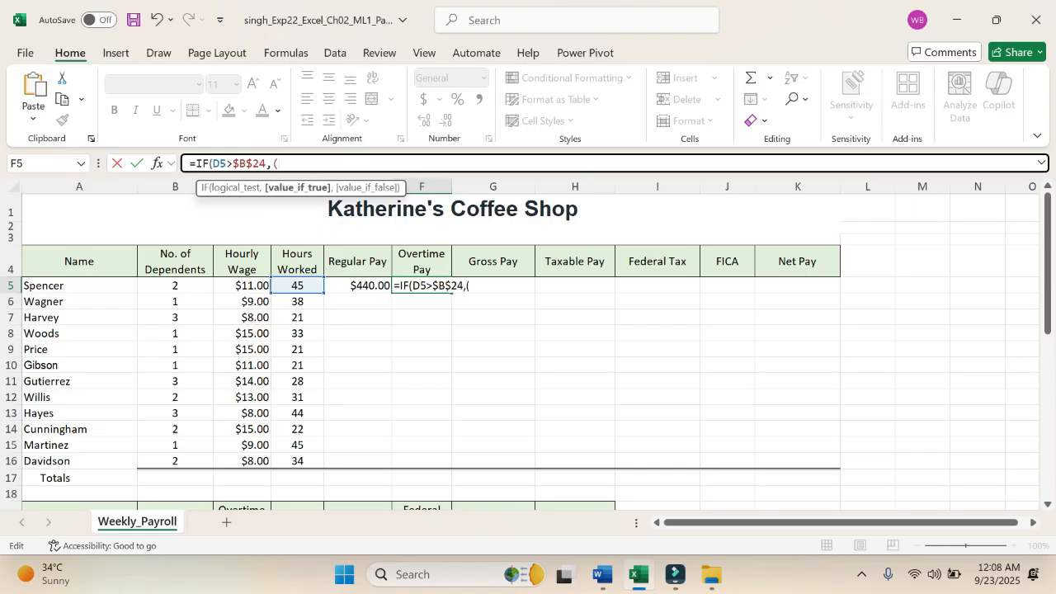
{"action": "type", "text": "(D5-"}
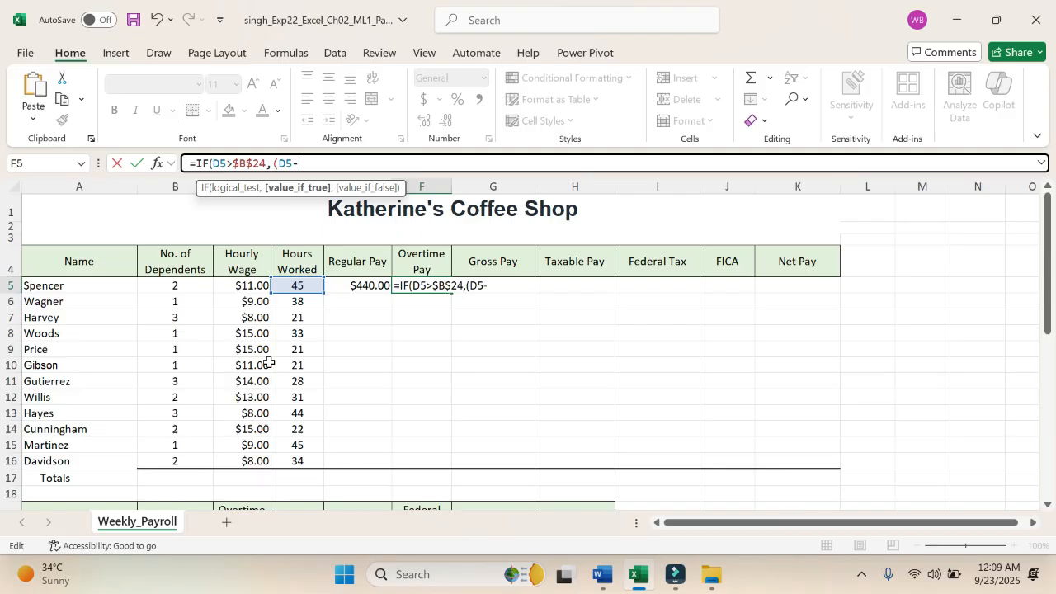
{"action": "scroll", "coordinate": [269, 363], "scroll_direction": "down", "scroll_amount": 3}
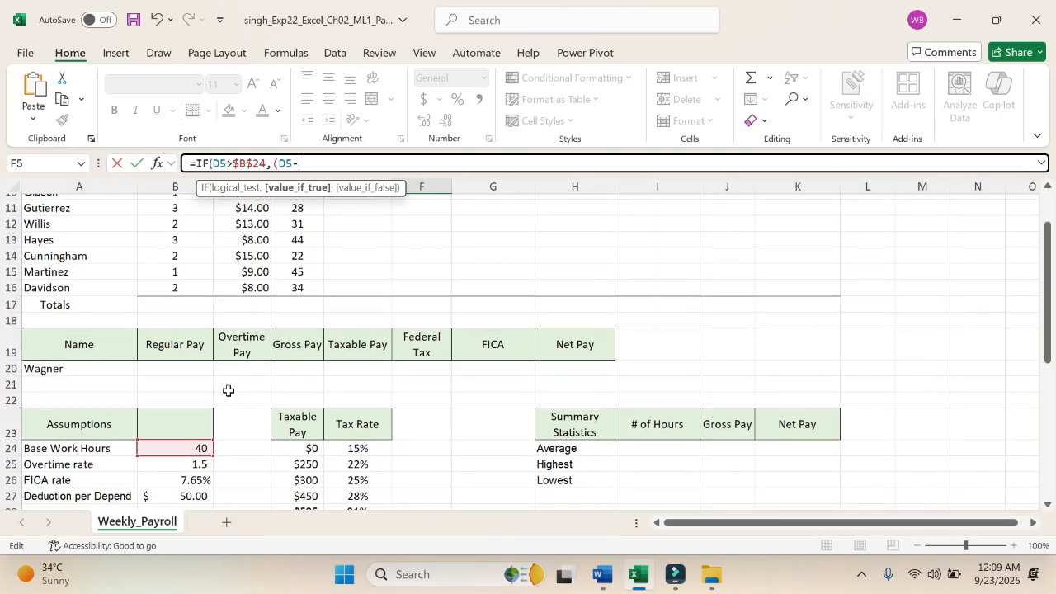
{"action": "left_click", "coordinate": [175, 445]}
{"action": "scroll", "coordinate": [227, 341], "scroll_direction": "down", "scroll_amount": 1}
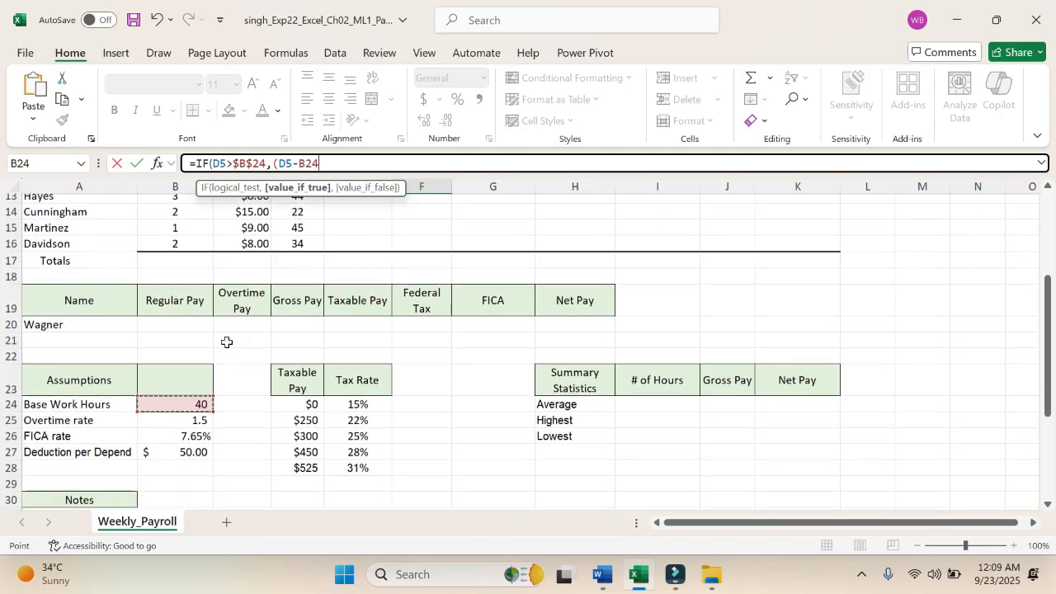
{"action": "left_click", "coordinate": [302, 164]}
{"action": "key", "text": "F4"}
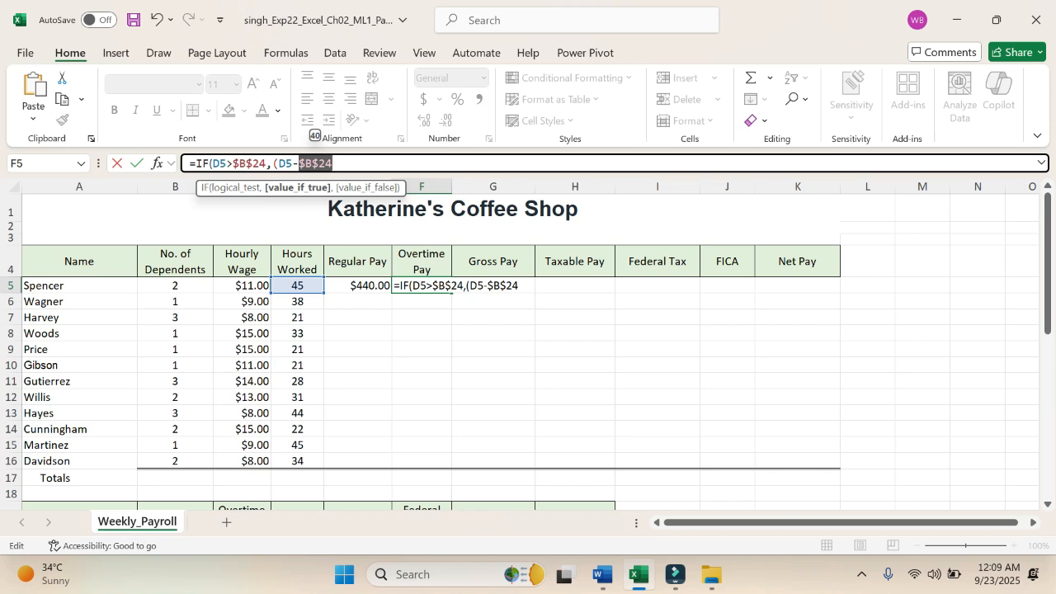
{"action": "type", "text": ")"}
{"action": "key", "text": "Delete"}
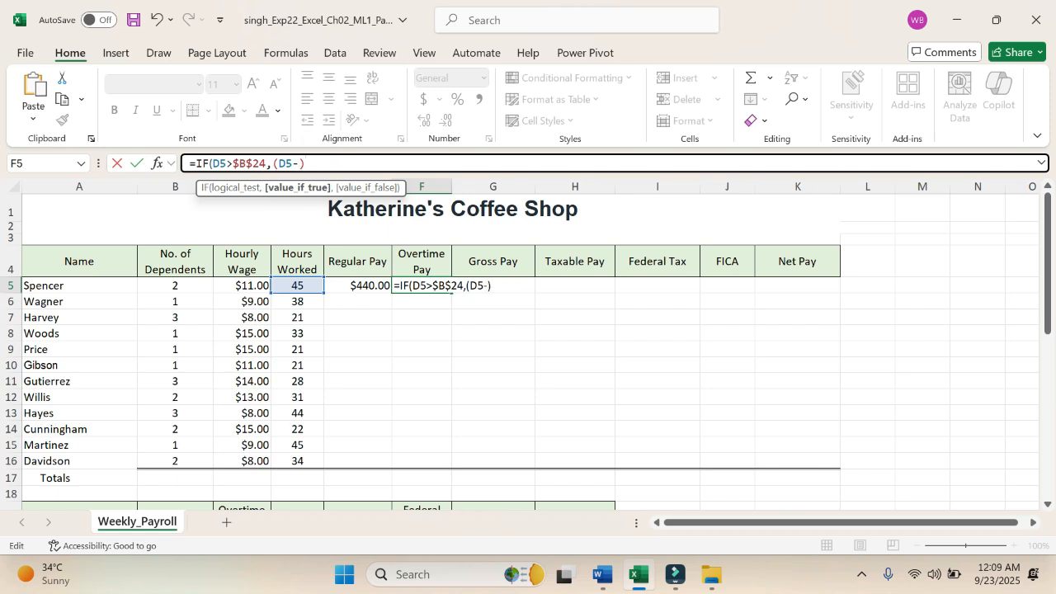
{"action": "key", "text": "ctrl+z"}
Step: Close the parenthesis around D5-$B$24 and multiply it by the hourly wage in C5, adding another multiplication operator after it
{"action": "left_click", "coordinate": [348, 160]}
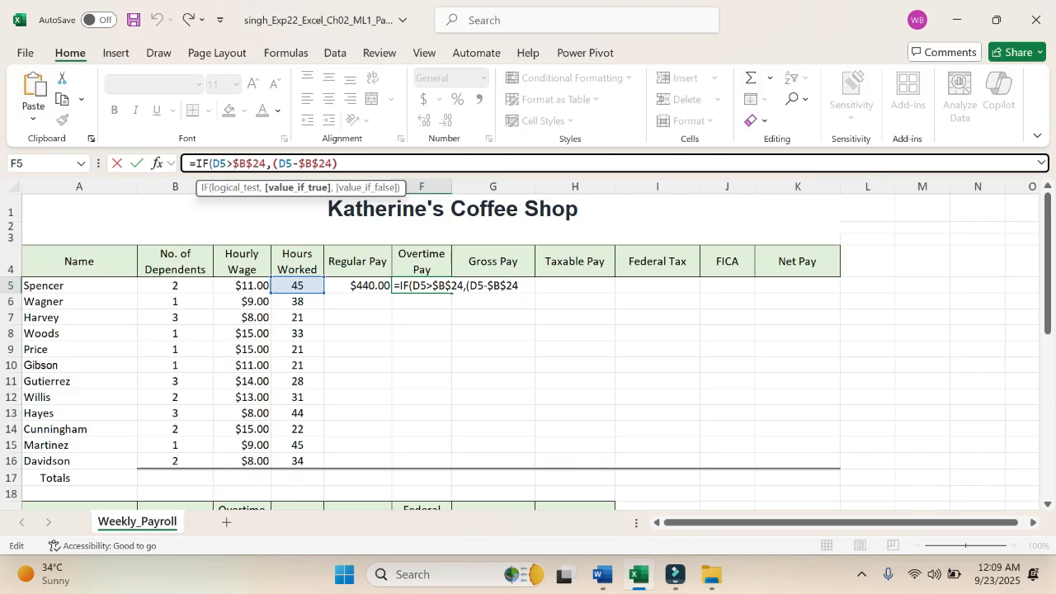
{"action": "type", "text": ")*"}
{"action": "left_click", "coordinate": [250, 287]}
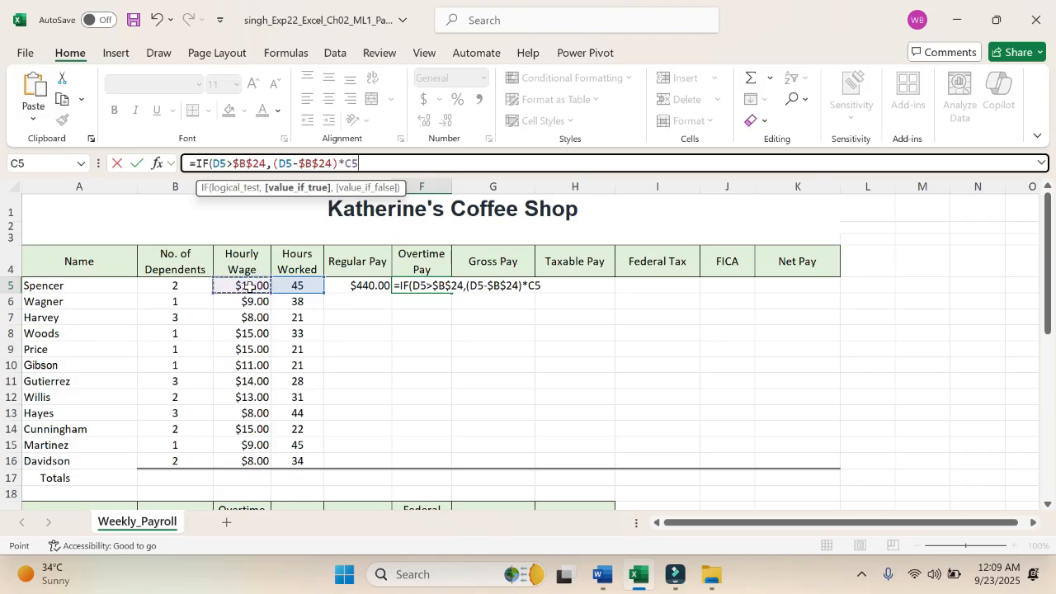
{"action": "type", "text": "*"}
Step: Look over the Assumptions and Notes areas of the sheet, and switch to Word to check the overtime requirements in step 2
{"action": "scroll", "coordinate": [191, 441], "scroll_direction": "down", "scroll_amount": 3}
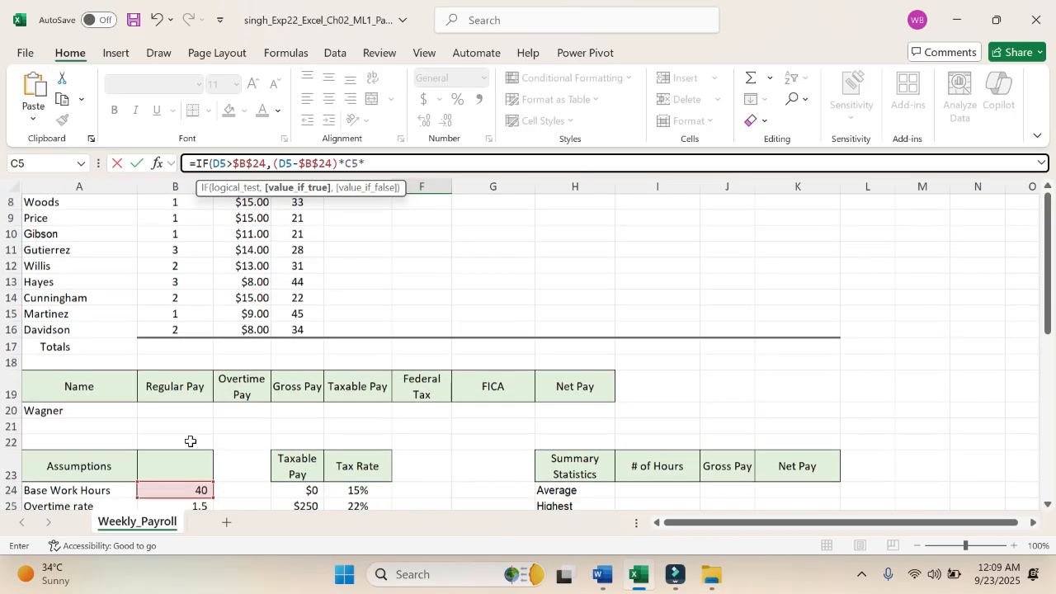
{"action": "scroll", "coordinate": [191, 441], "scroll_direction": "up", "scroll_amount": 2}
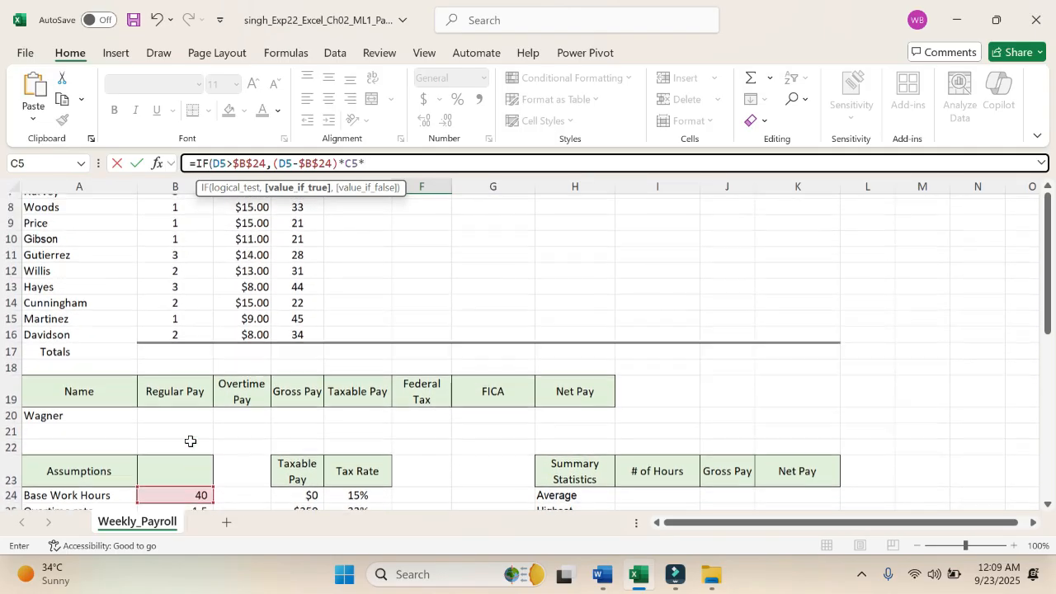
{"action": "scroll", "coordinate": [191, 441], "scroll_direction": "down", "scroll_amount": 5}
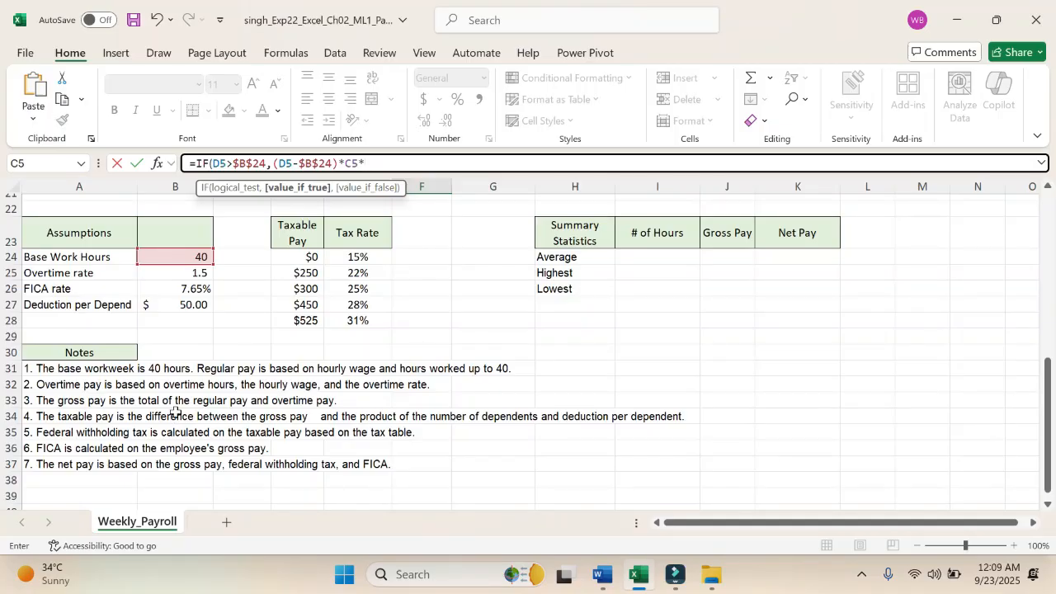
{"action": "left_click", "coordinate": [615, 583]}
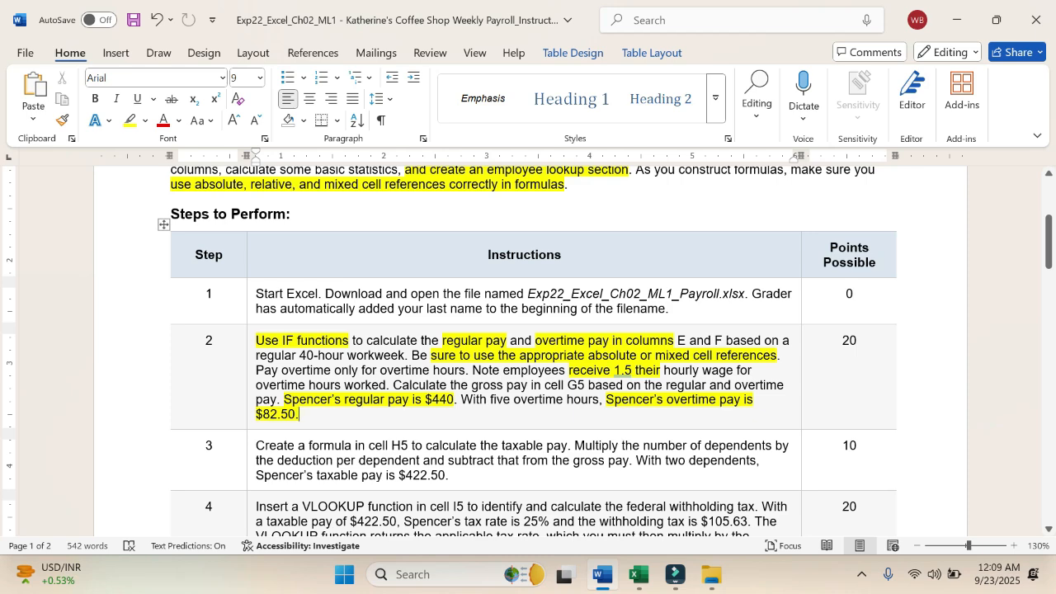
Step: Switch to Excel and multiply the value if true by the Overtime rate cell, as the absolute reference $B$25
{"action": "left_click", "coordinate": [638, 575]}
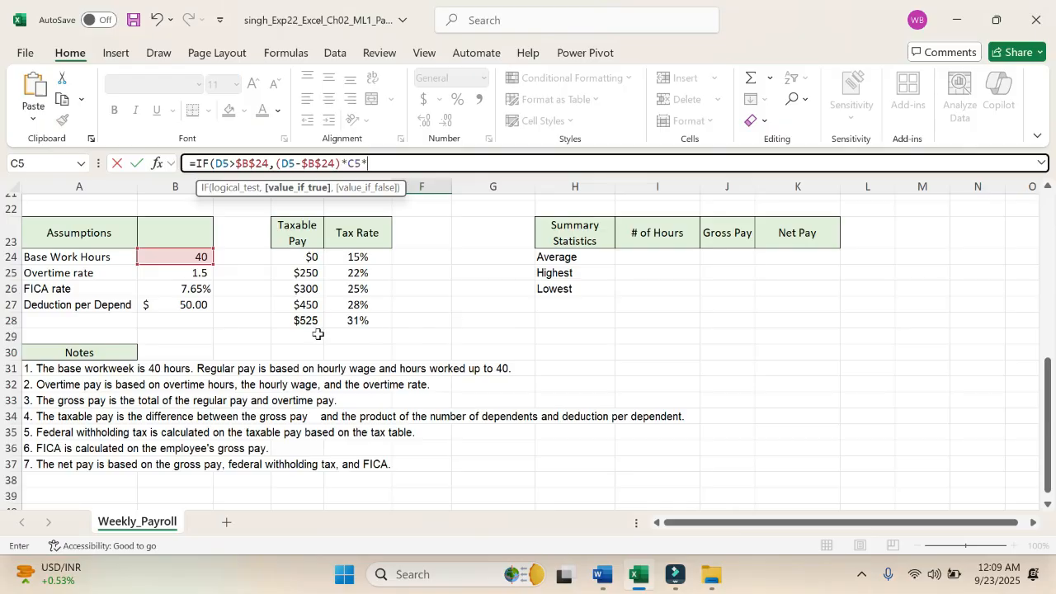
{"action": "left_click", "coordinate": [197, 272]}
{"action": "left_click", "coordinate": [197, 272]}
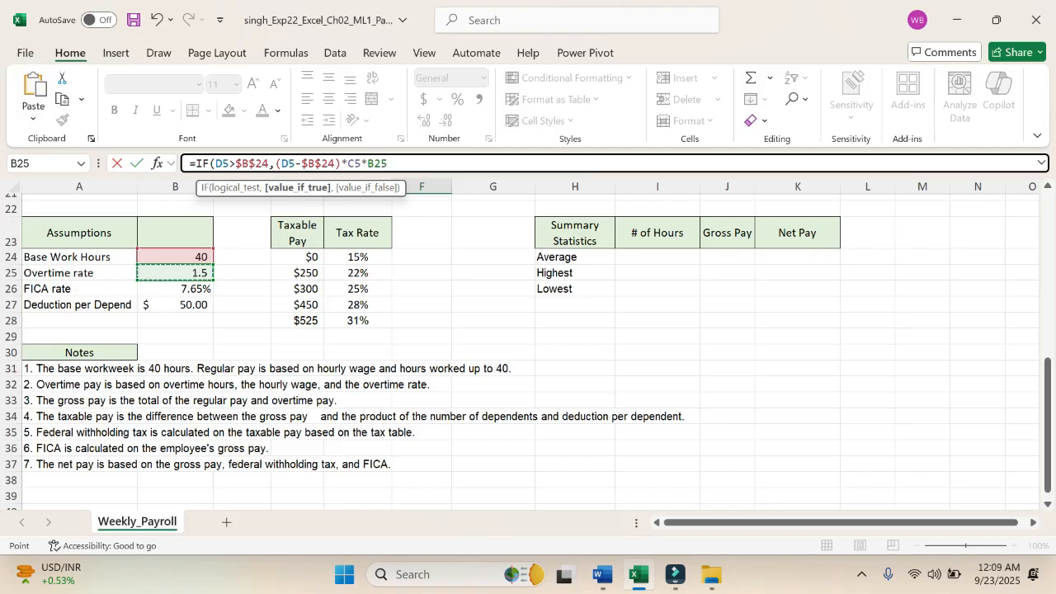
{"action": "left_click", "coordinate": [382, 162]}
{"action": "key", "text": "F4"}
{"action": "left_click", "coordinate": [414, 162]}
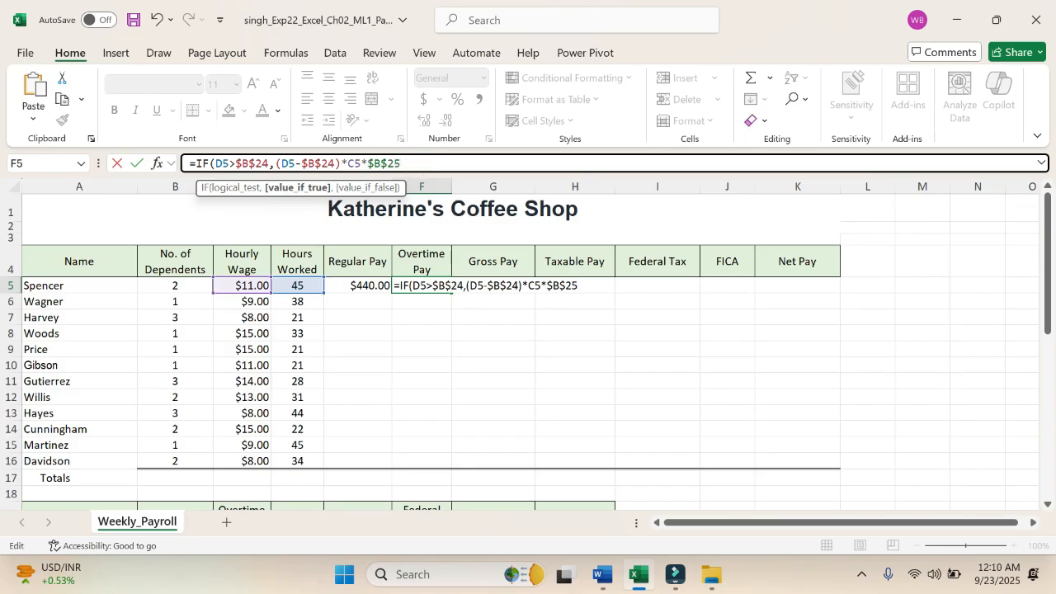
Step: Set the value if false to 0, close the Overtime Pay IF formula and enter it in F5
{"action": "type", "text": ","}
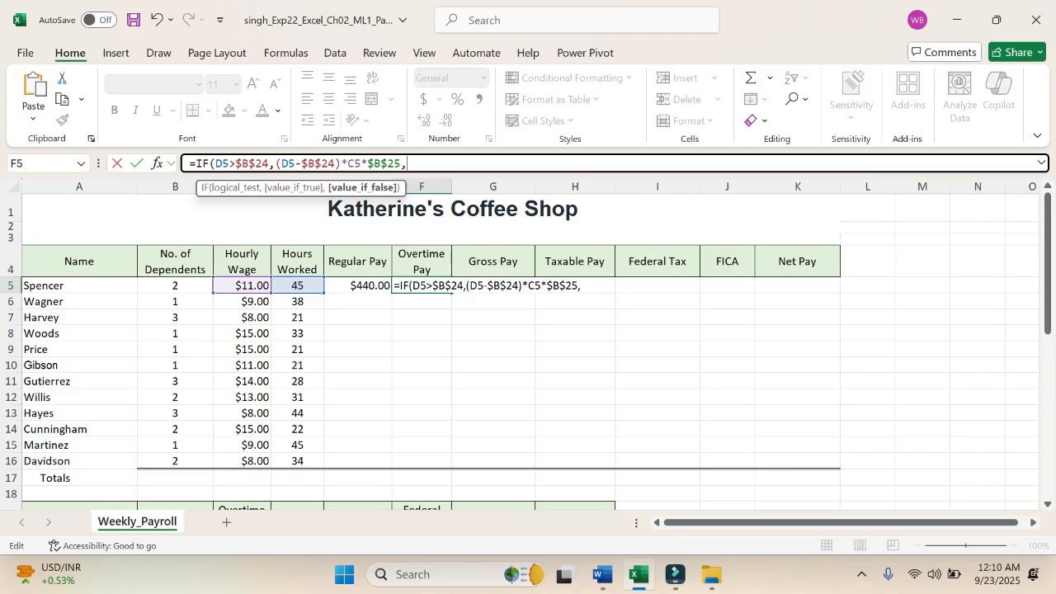
{"action": "type", "text": "0"}
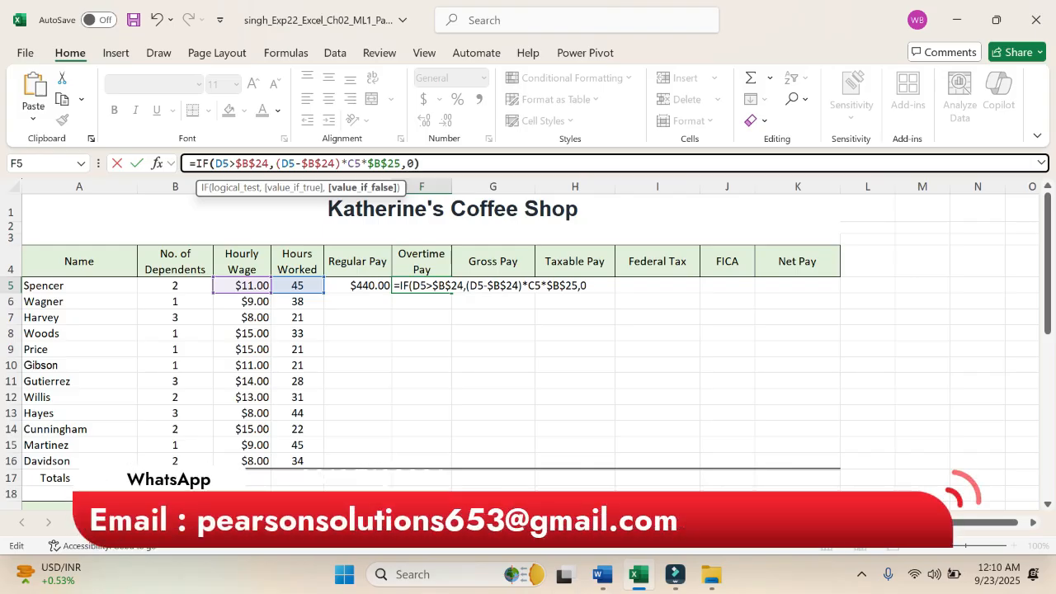
{"action": "type", "text": ")"}
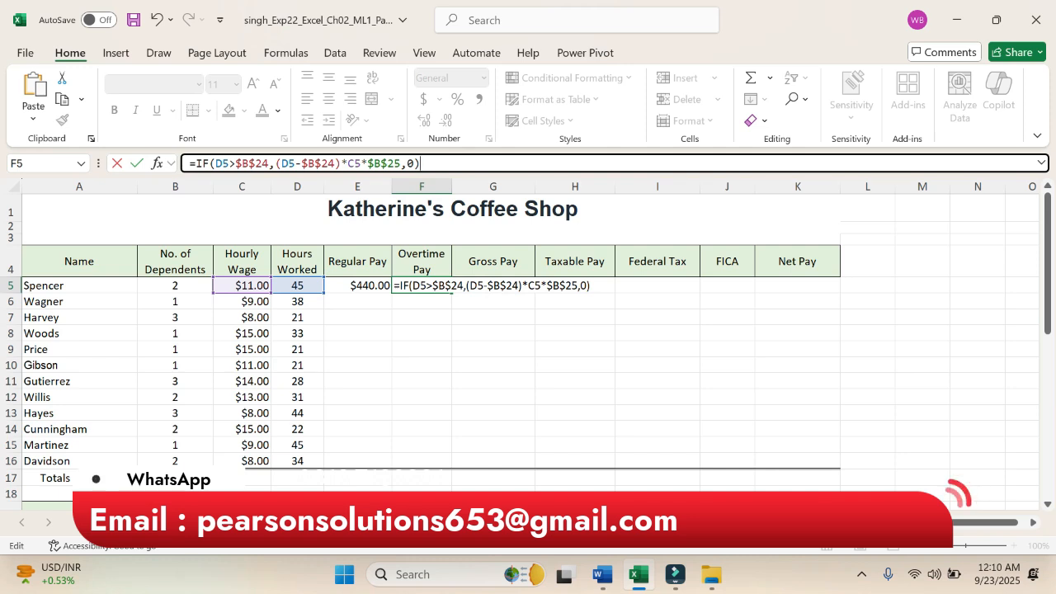
{"action": "key", "text": "Return"}
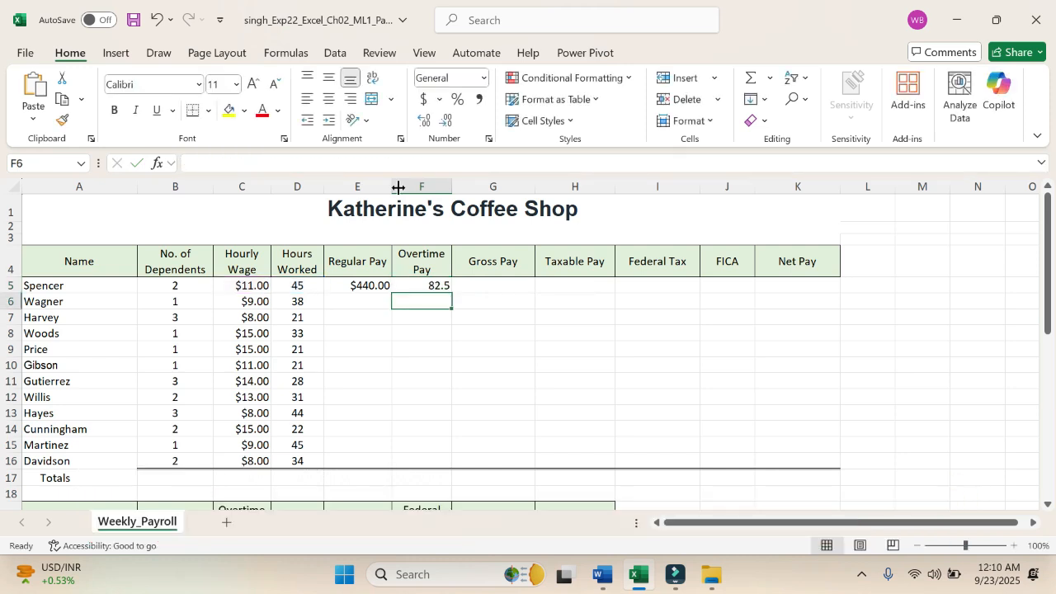
{"action": "left_click", "coordinate": [421, 285]}
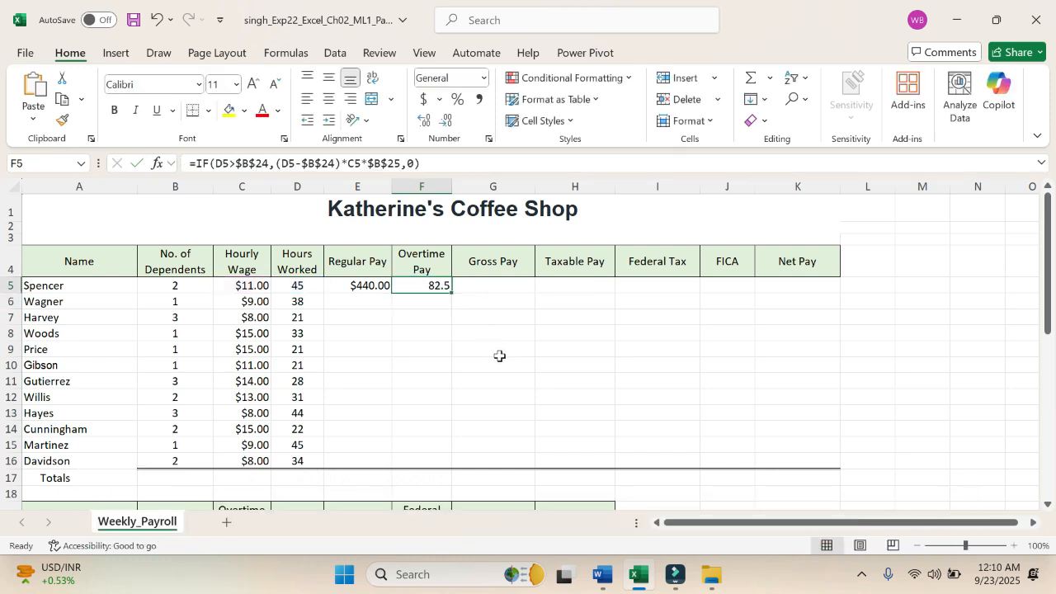
Step: Check the step 2 and following instructions in Word against the Regular Pay and Overtime Pay results and the Assumptions area in Excel
{"action": "left_click", "coordinate": [603, 575]}
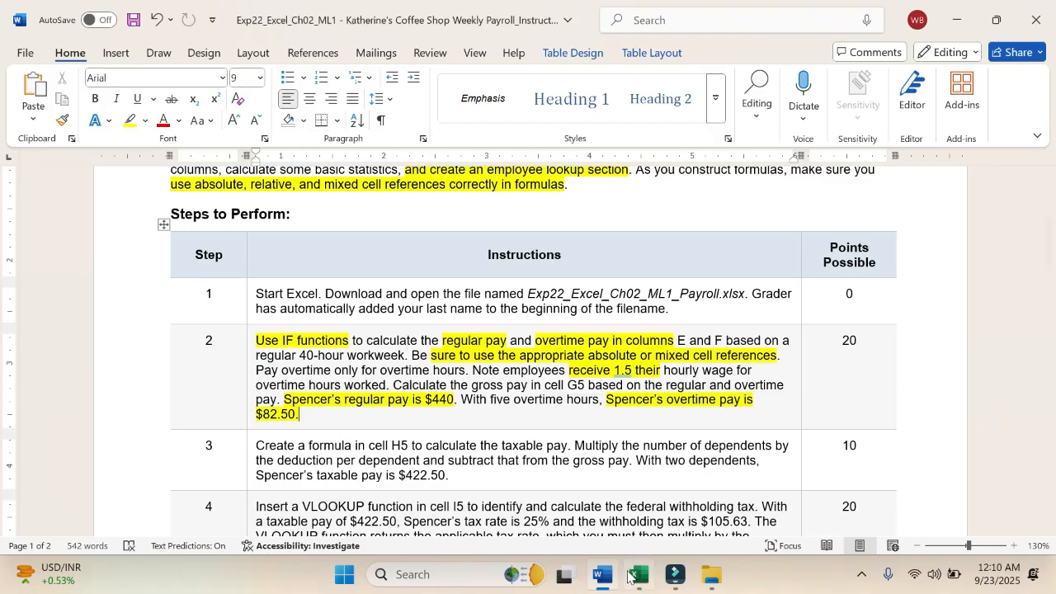
{"action": "left_click", "coordinate": [632, 575]}
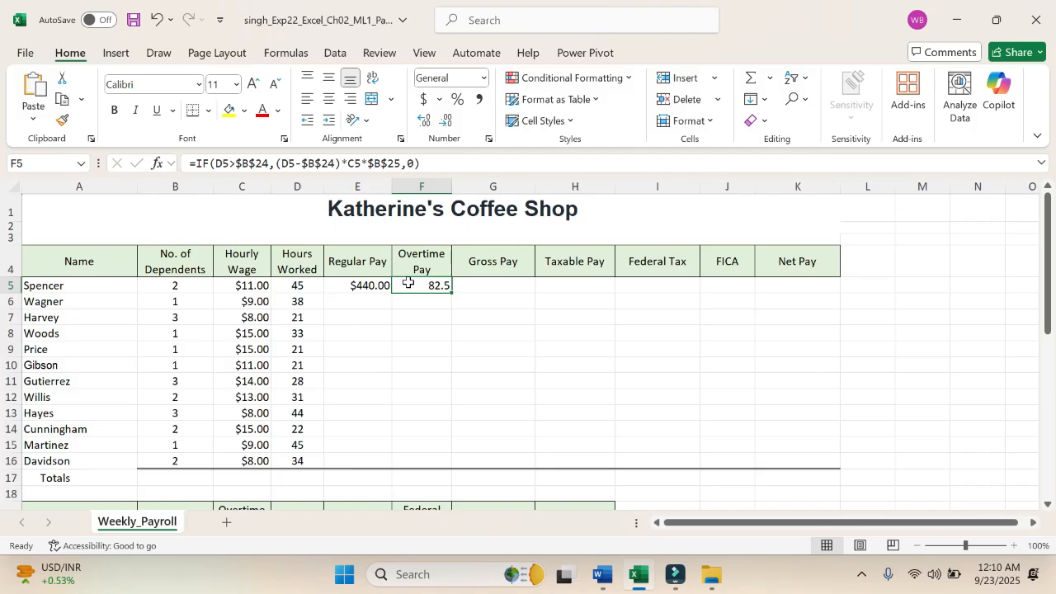
{"action": "scroll", "coordinate": [407, 282], "scroll_direction": "down", "scroll_amount": 4}
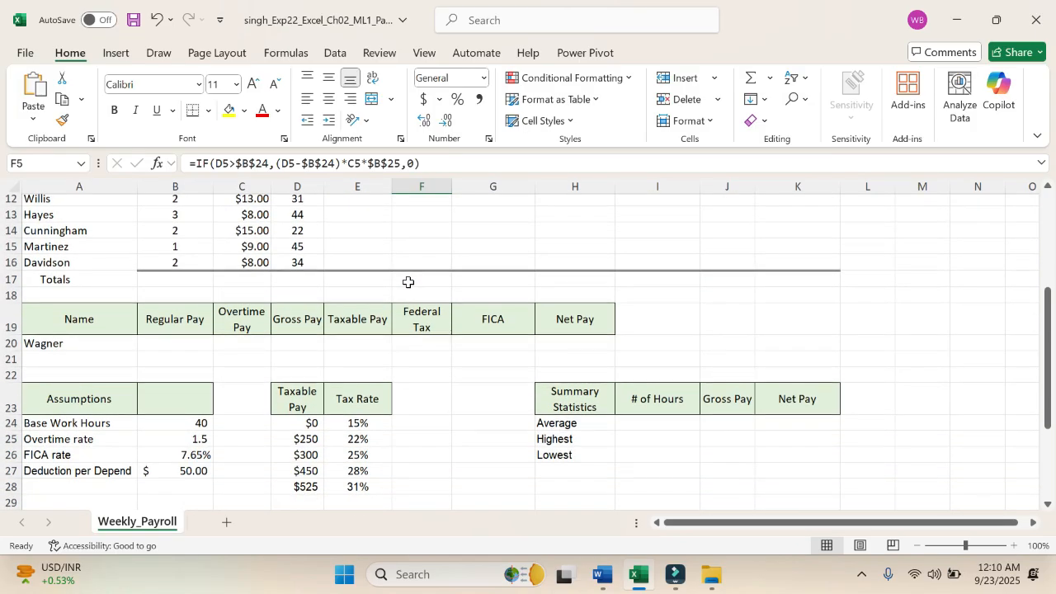
{"action": "scroll", "coordinate": [408, 282], "scroll_direction": "up", "scroll_amount": 2}
{"action": "scroll", "coordinate": [408, 283], "scroll_direction": "down", "scroll_amount": 1}
{"action": "scroll", "coordinate": [407, 283], "scroll_direction": "up", "scroll_amount": 1}
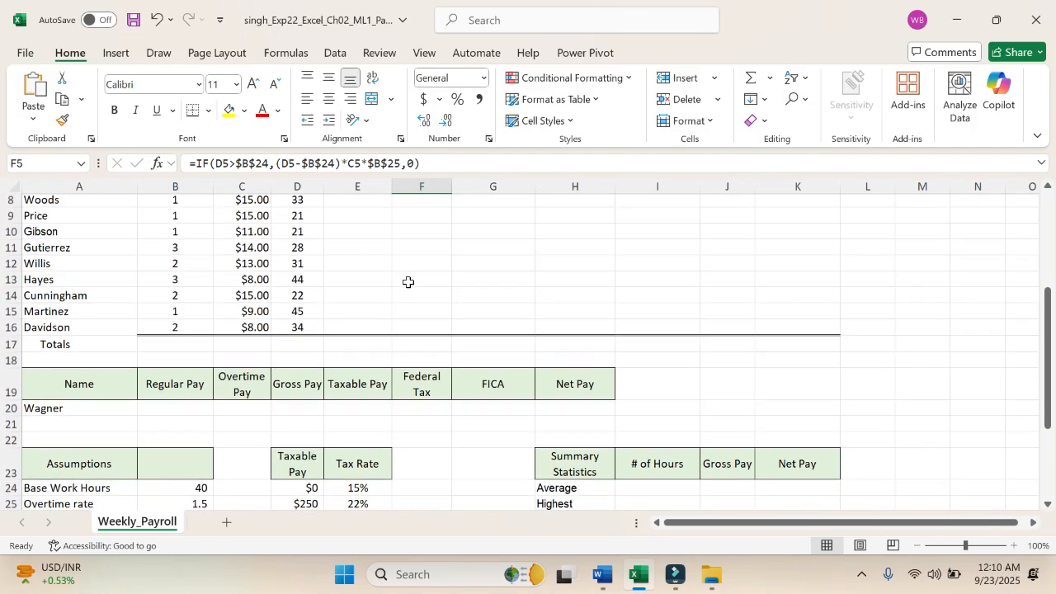
{"action": "scroll", "coordinate": [407, 283], "scroll_direction": "up", "scroll_amount": 3}
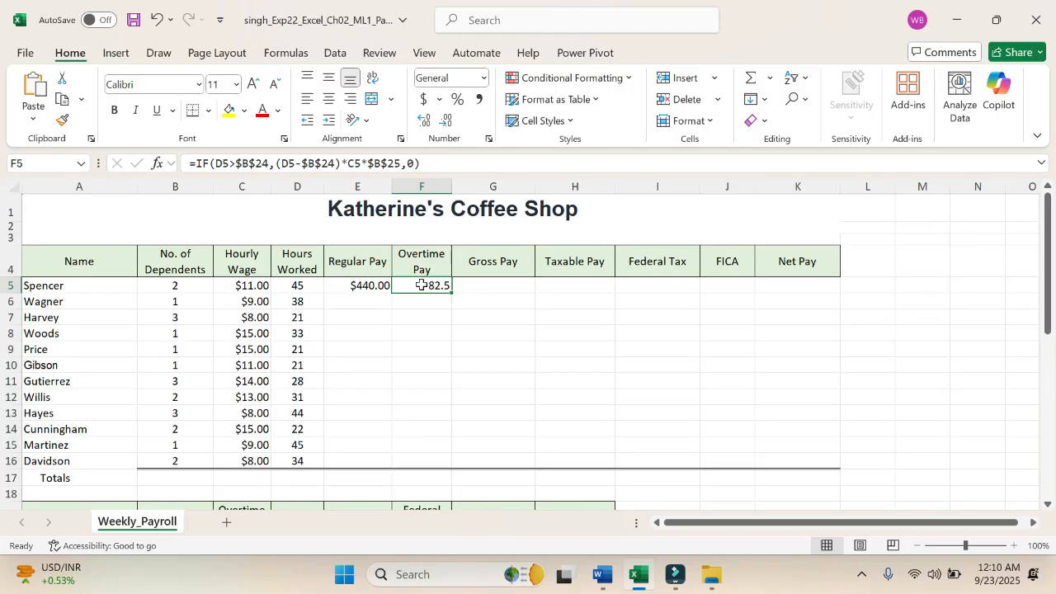
{"action": "left_click", "coordinate": [603, 575]}
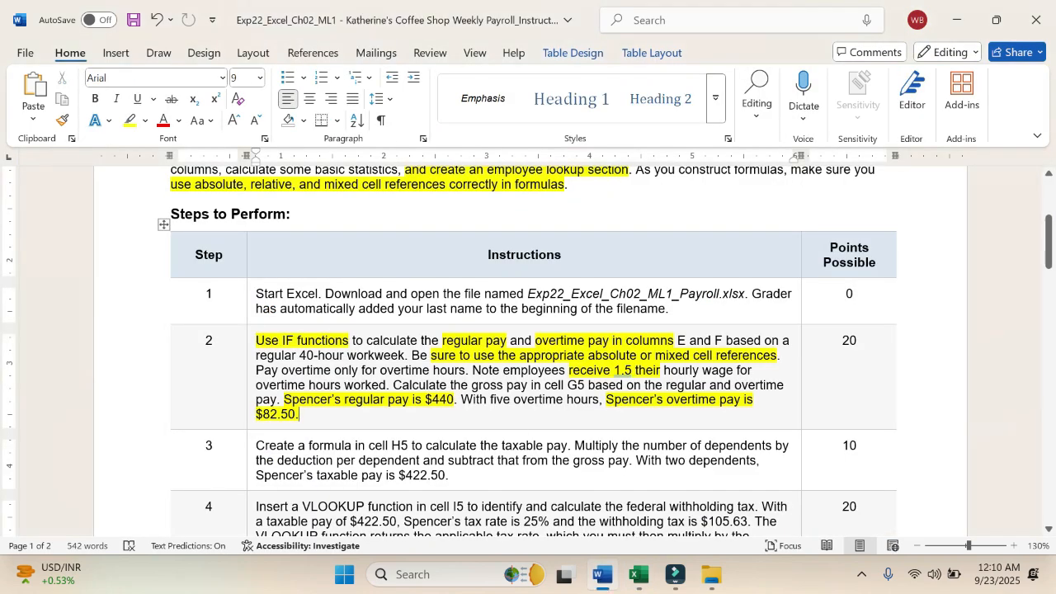
{"action": "scroll", "coordinate": [528, 350], "scroll_direction": "down", "scroll_amount": 2}
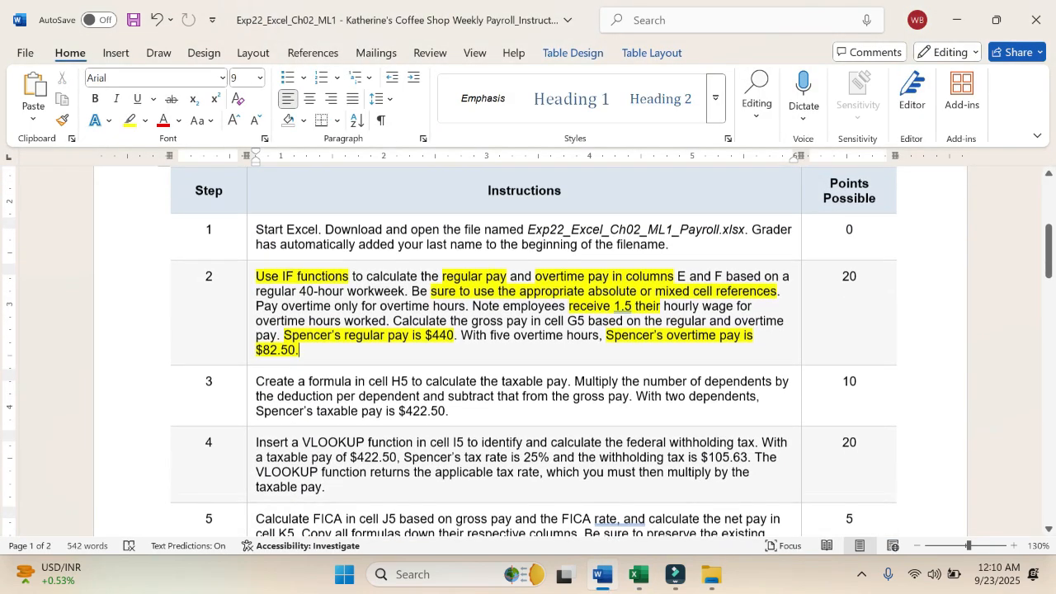
{"action": "scroll", "coordinate": [527, 350], "scroll_direction": "up", "scroll_amount": 2}
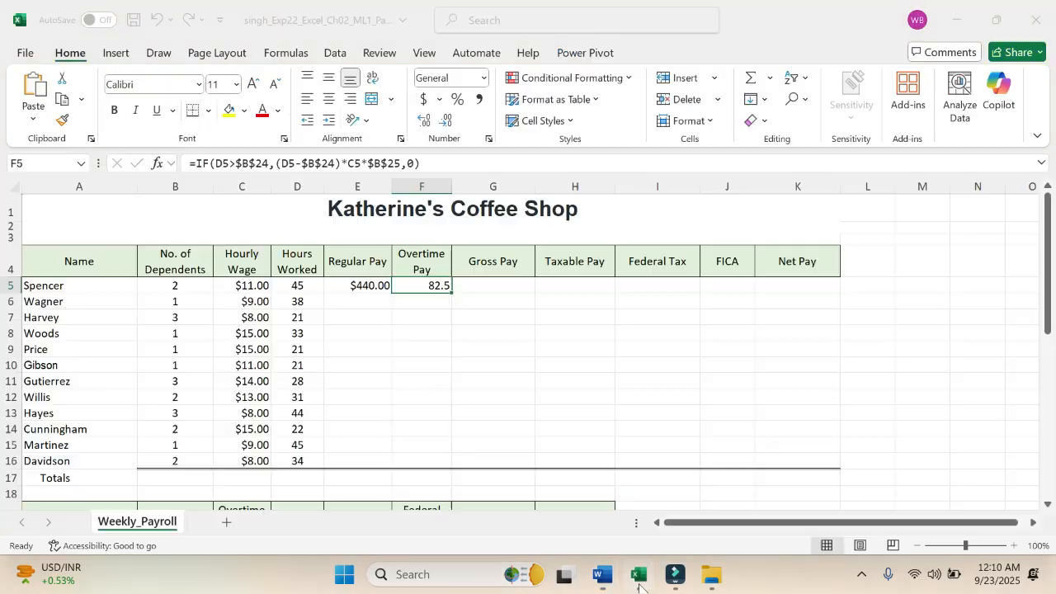
{"action": "left_click", "coordinate": [638, 575]}
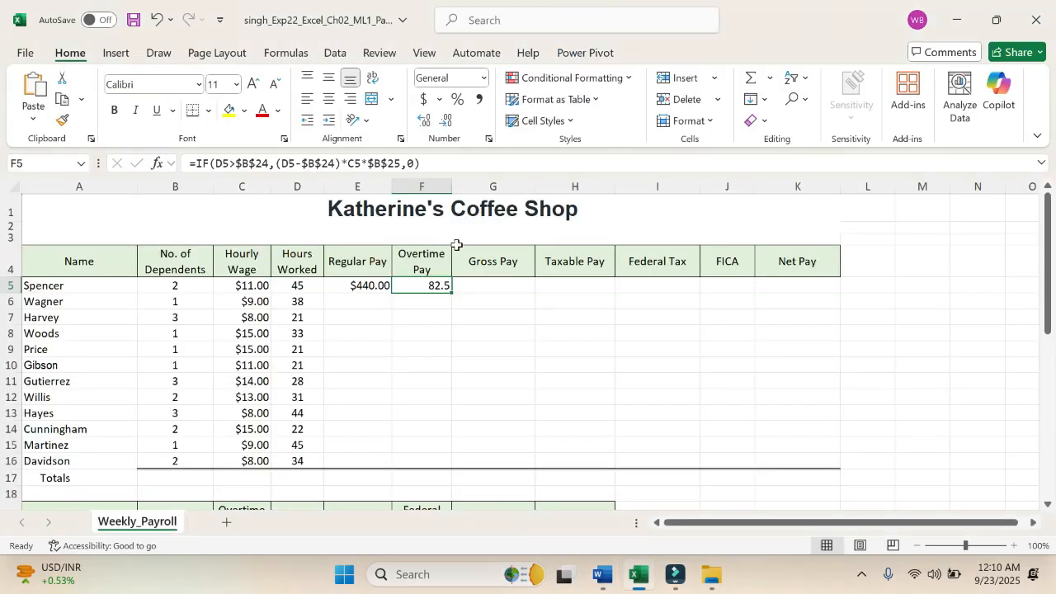
Step: Try copying the Regular Pay formula from E5 down to E16 with Fill Without Formatting, and undo the fill
{"action": "left_click", "coordinate": [383, 283]}
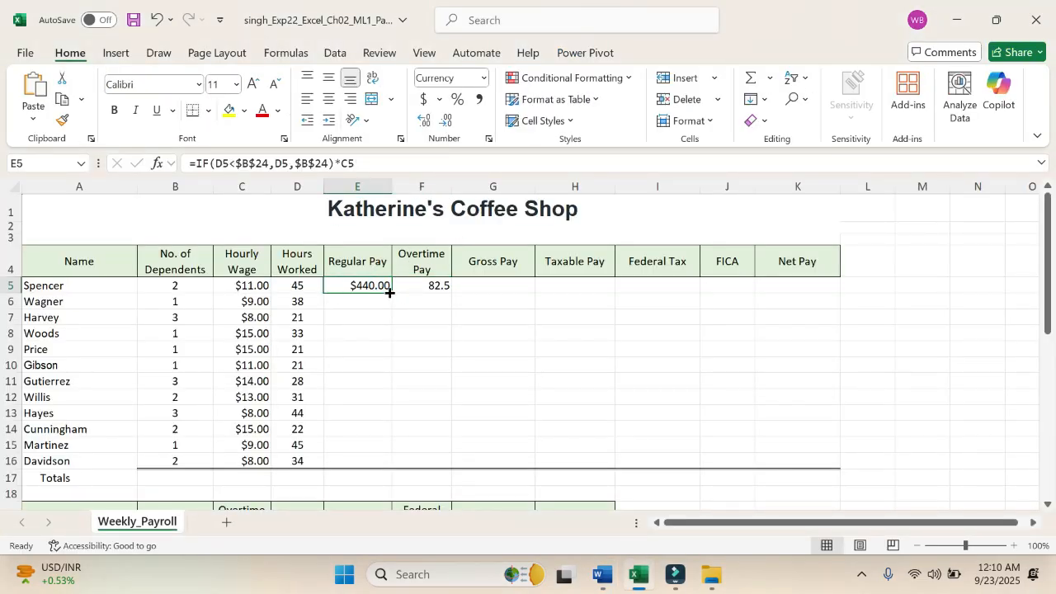
{"action": "left_click_drag", "start_coordinate": [389, 292], "coordinate": [375, 476]}
{"action": "left_click", "coordinate": [445, 443]}
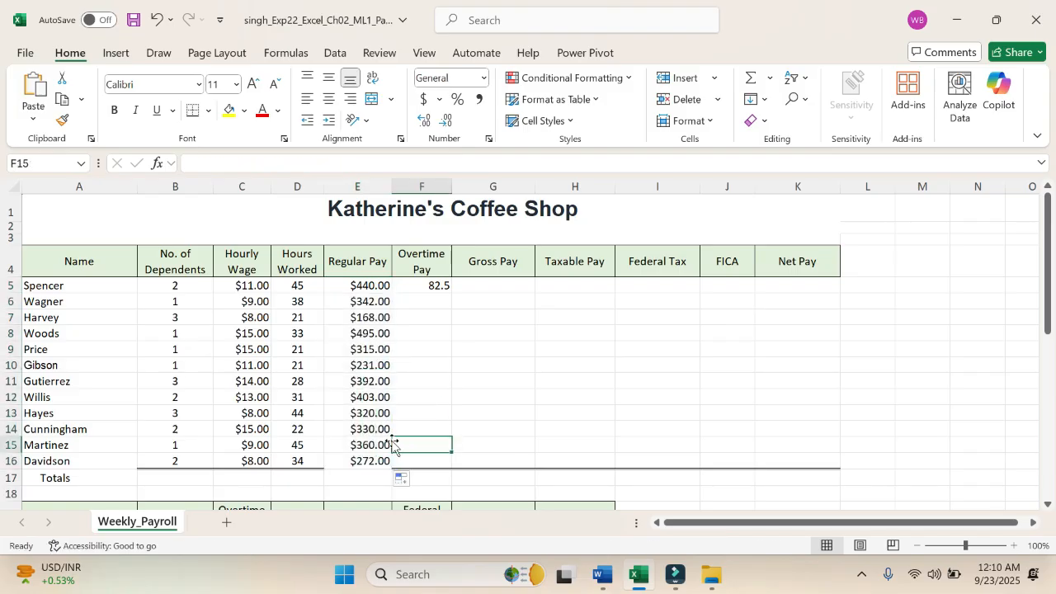
{"action": "left_click", "coordinate": [405, 479]}
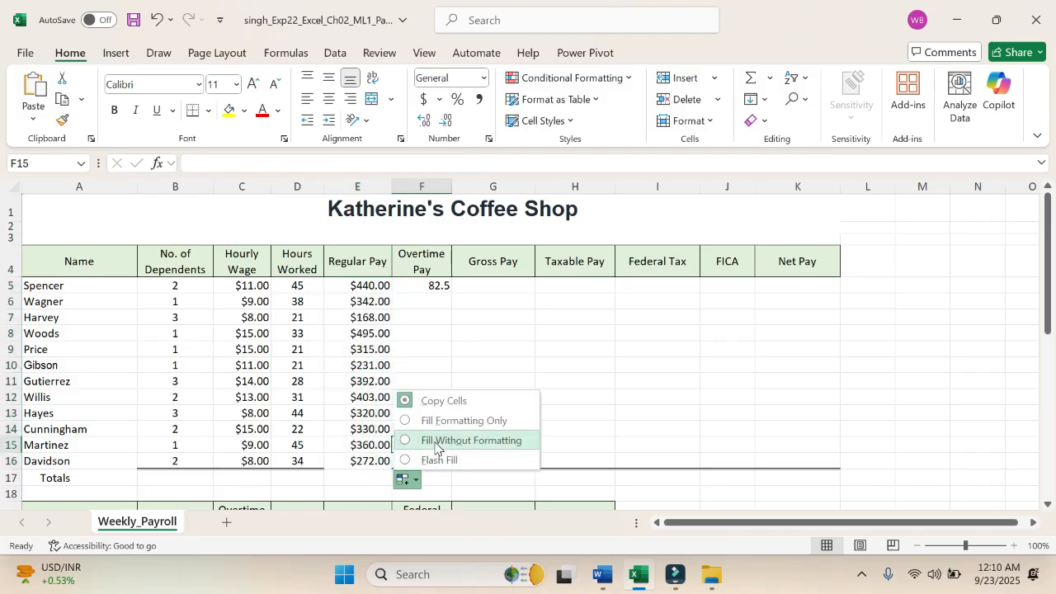
{"action": "left_click", "coordinate": [436, 446]}
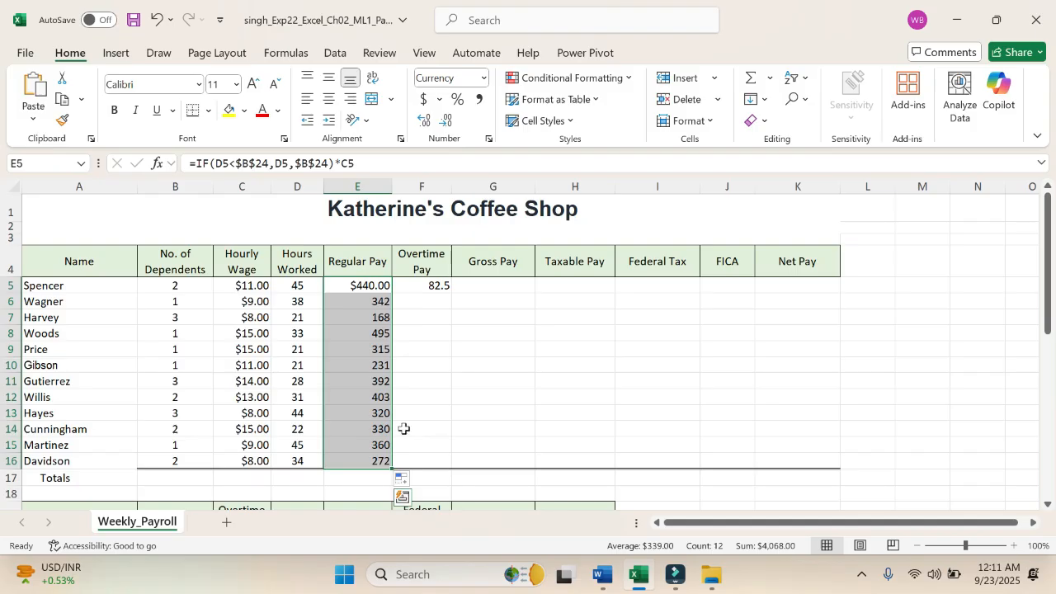
{"action": "left_click", "coordinate": [404, 480]}
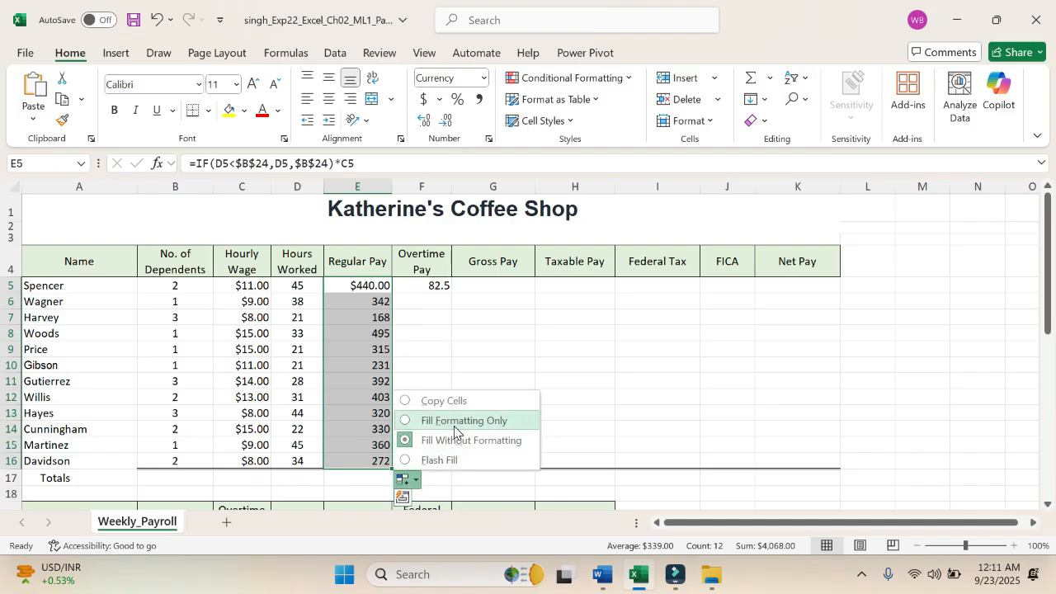
{"action": "left_click", "coordinate": [470, 354]}
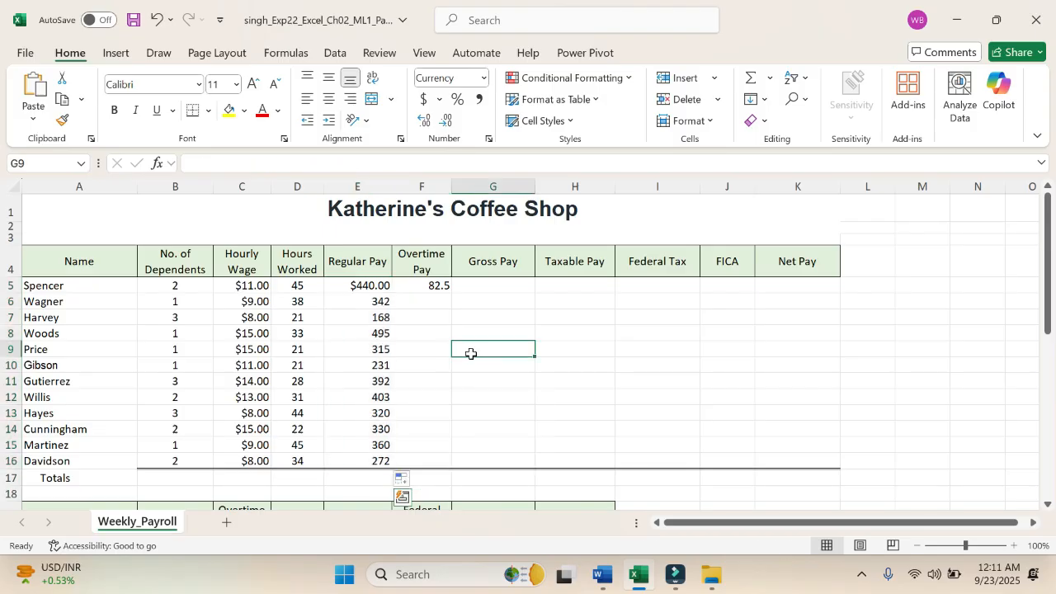
{"action": "key", "text": "ctrl+z"}
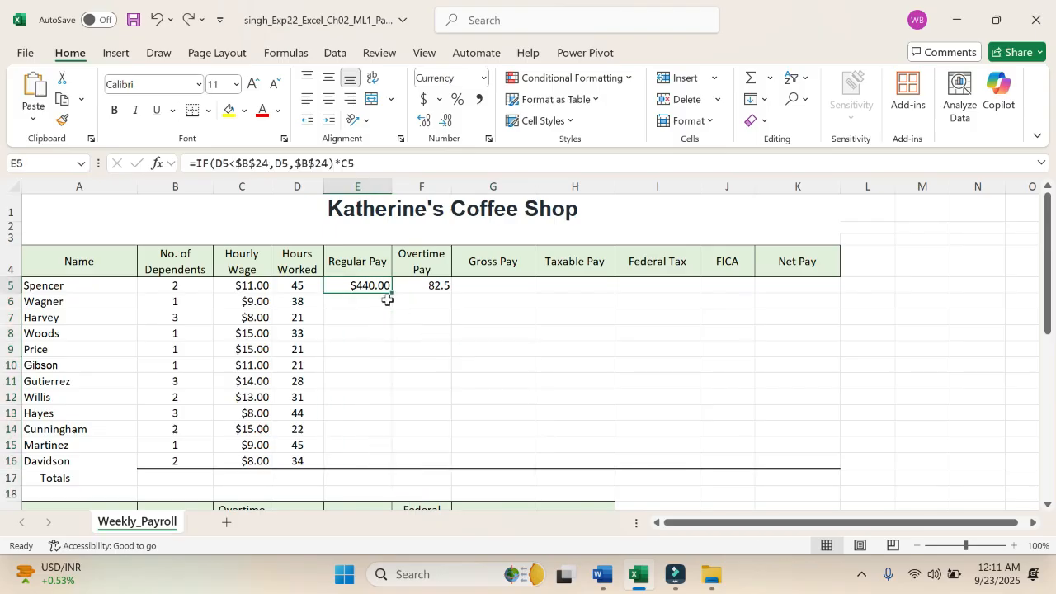
Step: Fill the Regular Pay formula from E5 through E16 again, using the Fill Without Formatting option
{"action": "left_click_drag", "start_coordinate": [392, 293], "coordinate": [383, 464]}
{"action": "left_click", "coordinate": [407, 478]}
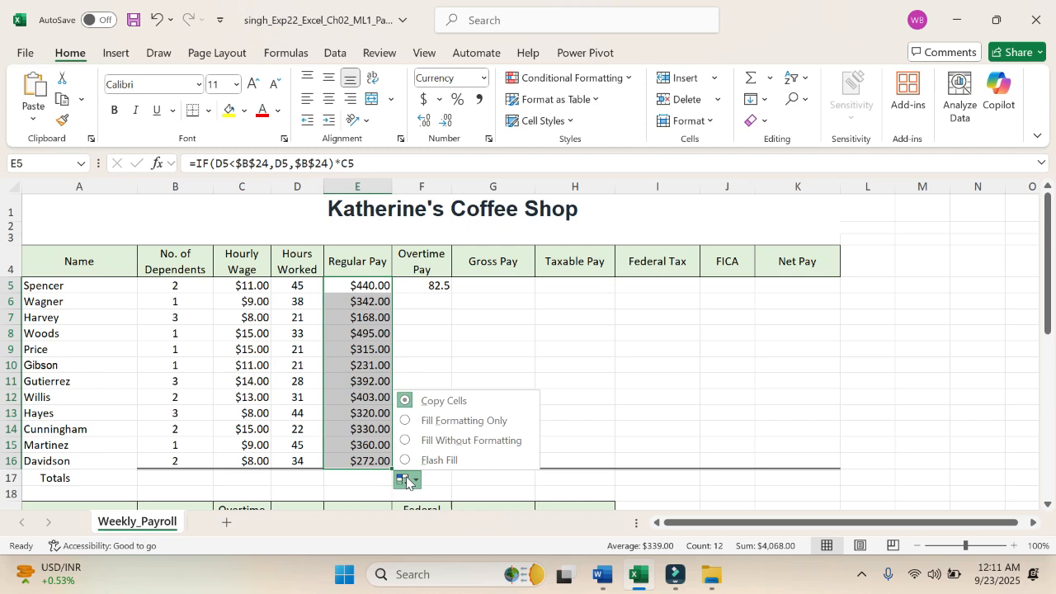
{"action": "left_click", "coordinate": [471, 440]}
{"action": "left_click", "coordinate": [436, 366]}
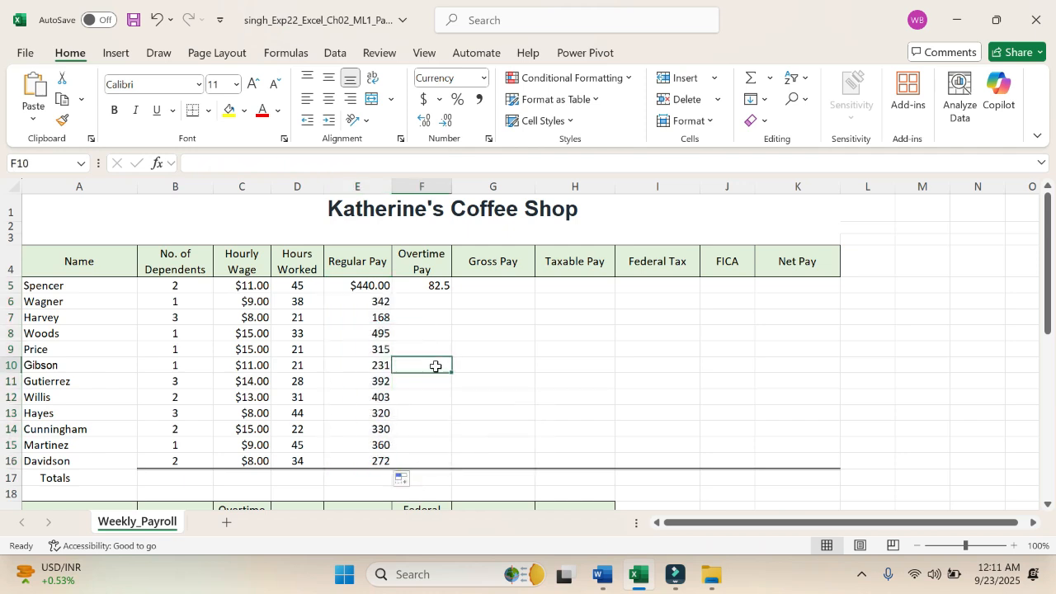
Step: Try filling the Overtime Pay formula from F5 through F16 without formatting, and undo both the Overtime Pay and Regular Pay fills
{"action": "left_click", "coordinate": [433, 284]}
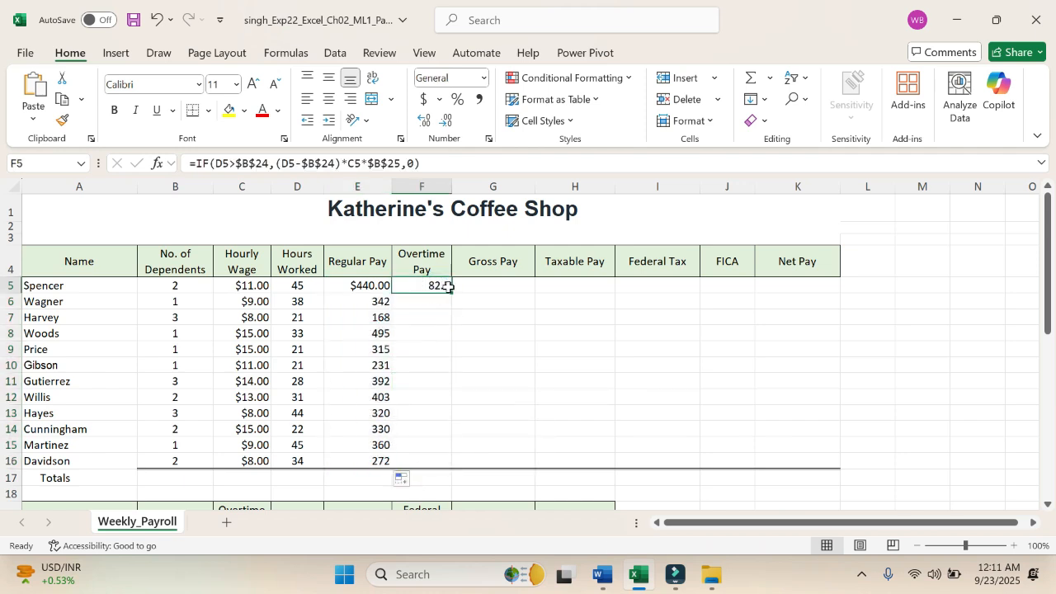
{"action": "left_click_drag", "start_coordinate": [448, 288], "coordinate": [451, 468]}
{"action": "left_click", "coordinate": [475, 482]}
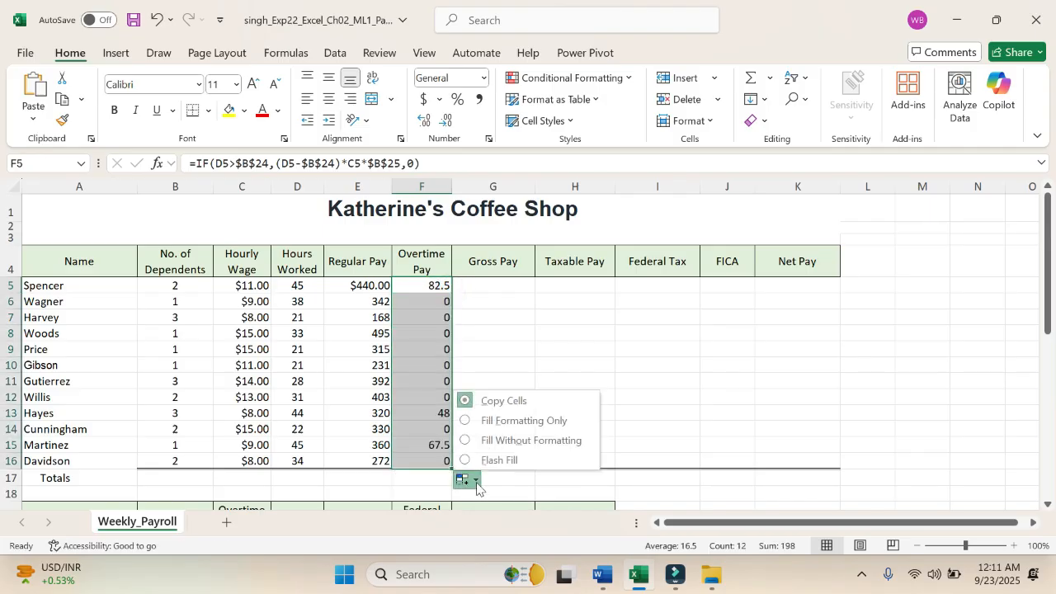
{"action": "left_click", "coordinate": [502, 442]}
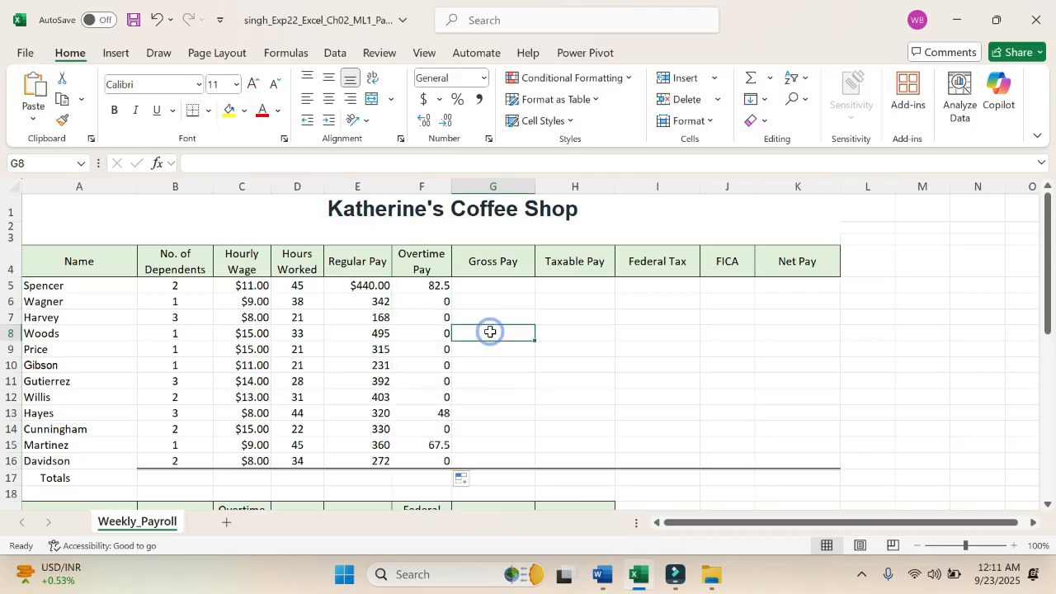
{"action": "key", "text": "ctrl+z"}
{"action": "key", "text": "ctrl+z"}
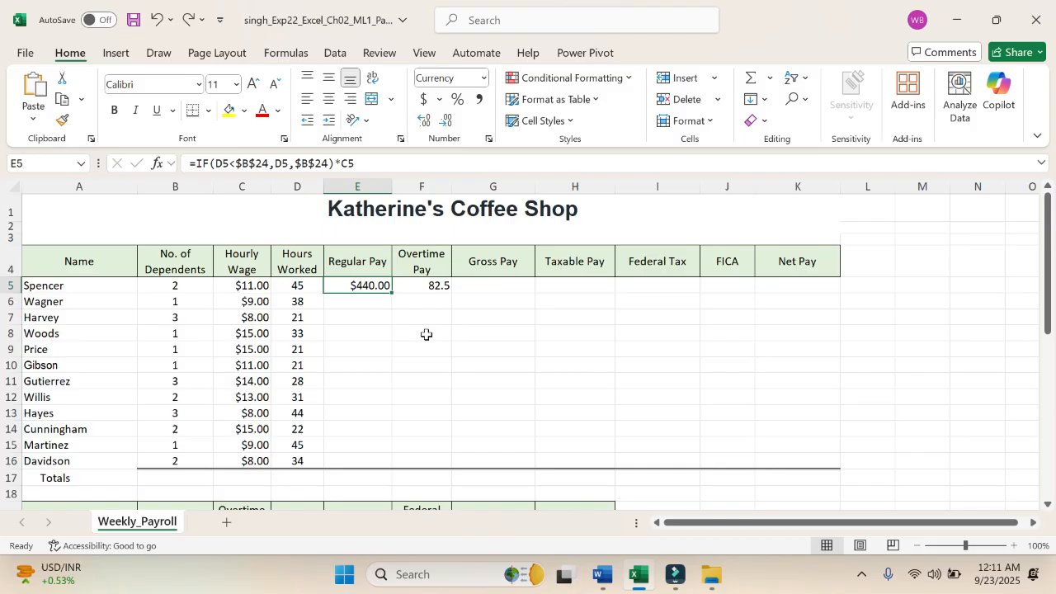
Step: Switch to Word and highlight "Calculate the gross pay in cell G5 based on the regular and overtime" in yellow in step 2
{"action": "key", "text": "alt+Tab"}
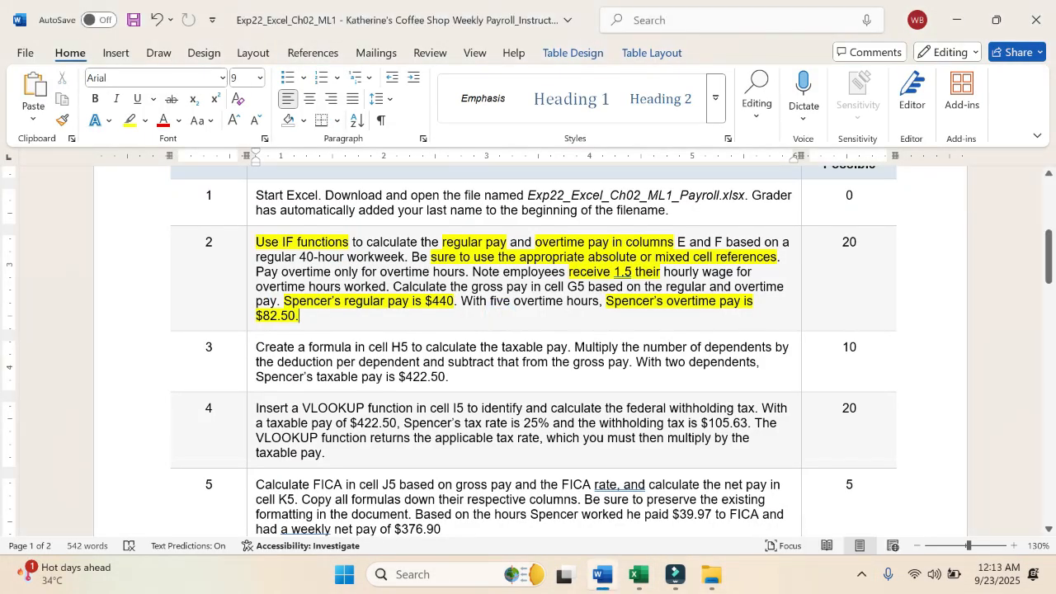
{"action": "left_click_drag", "start_coordinate": [399, 287], "coordinate": [768, 293]}
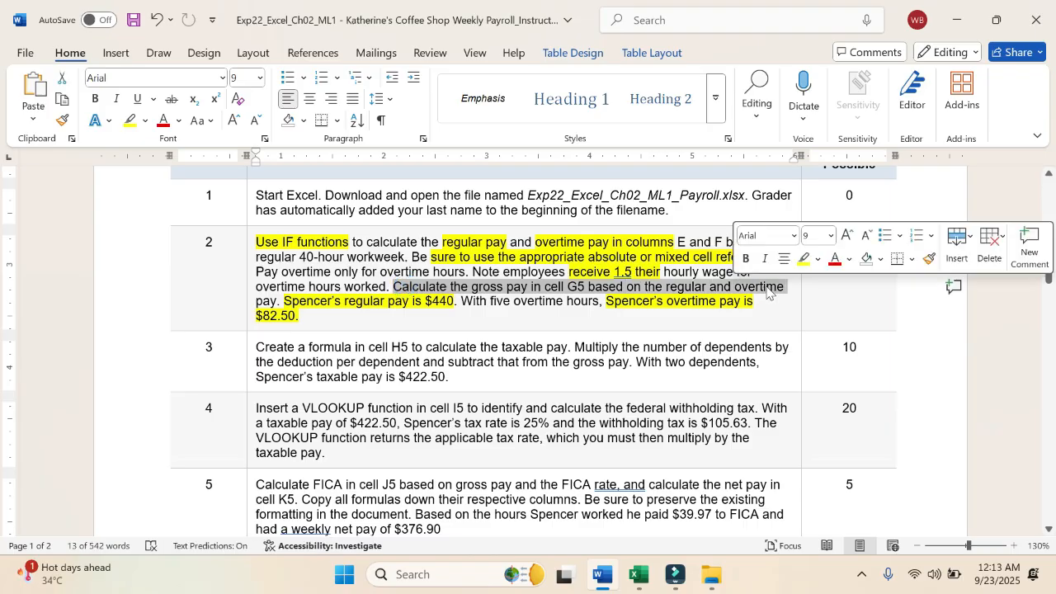
{"action": "left_click", "coordinate": [803, 263]}
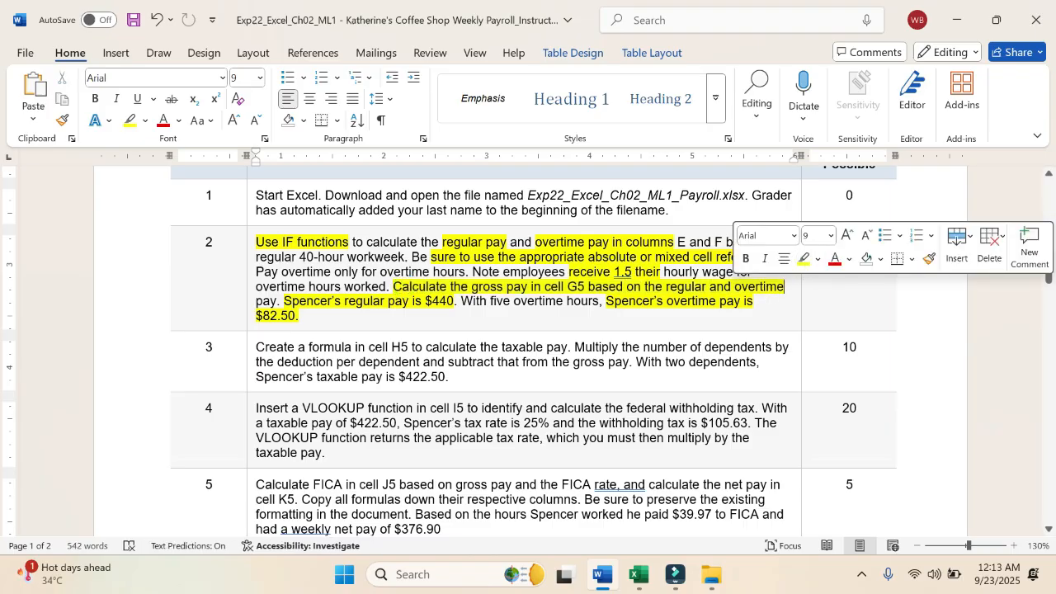
Step: Switch to Excel and enter the Gross Pay formula =E5+F5 in cell G5
{"action": "left_click", "coordinate": [637, 575]}
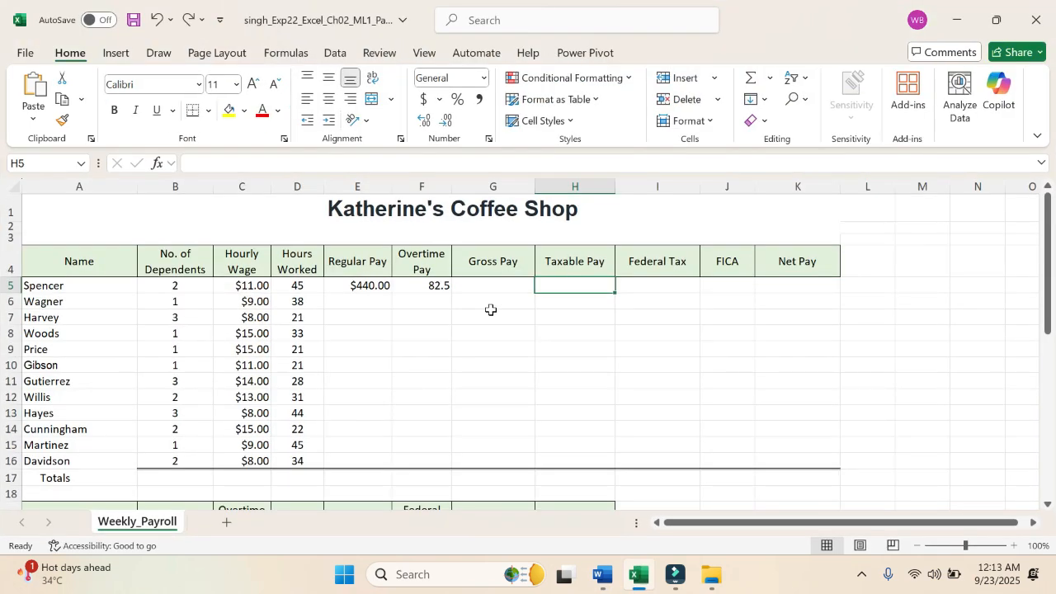
{"action": "left_click", "coordinate": [495, 286]}
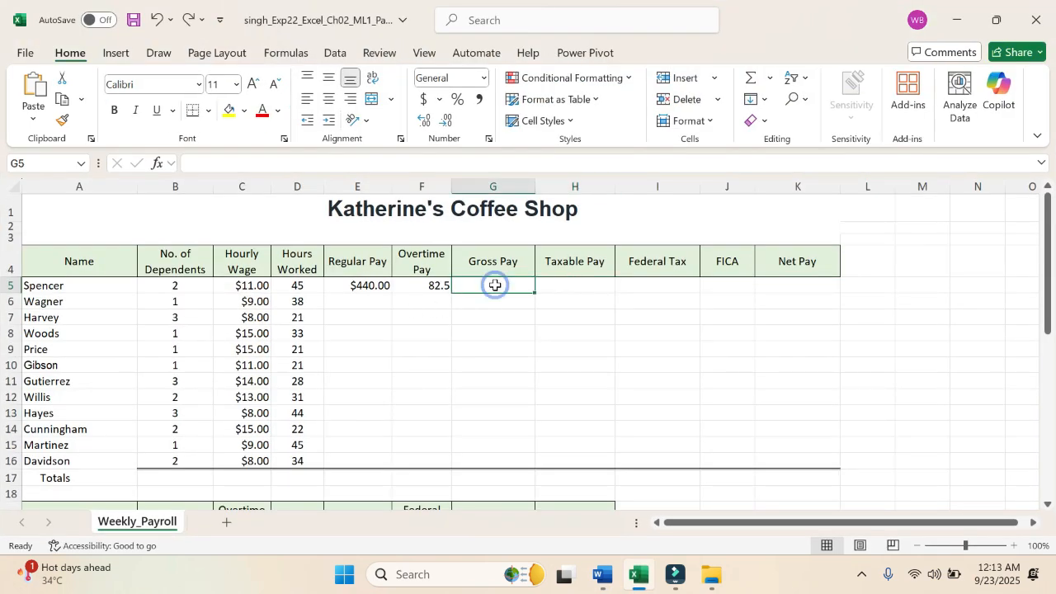
{"action": "type", "text": "="}
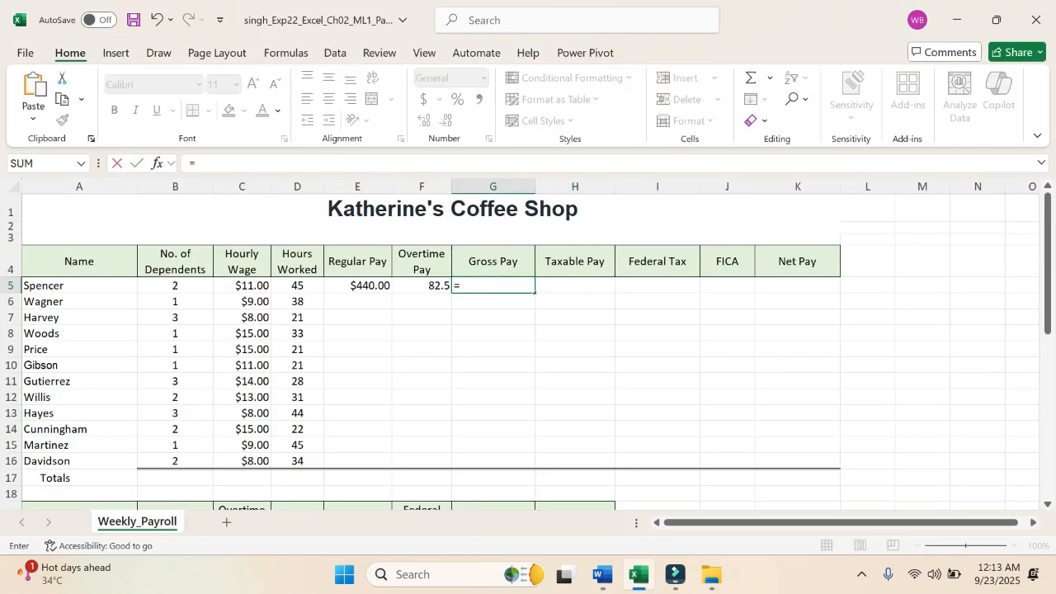
{"action": "left_click", "coordinate": [378, 289]}
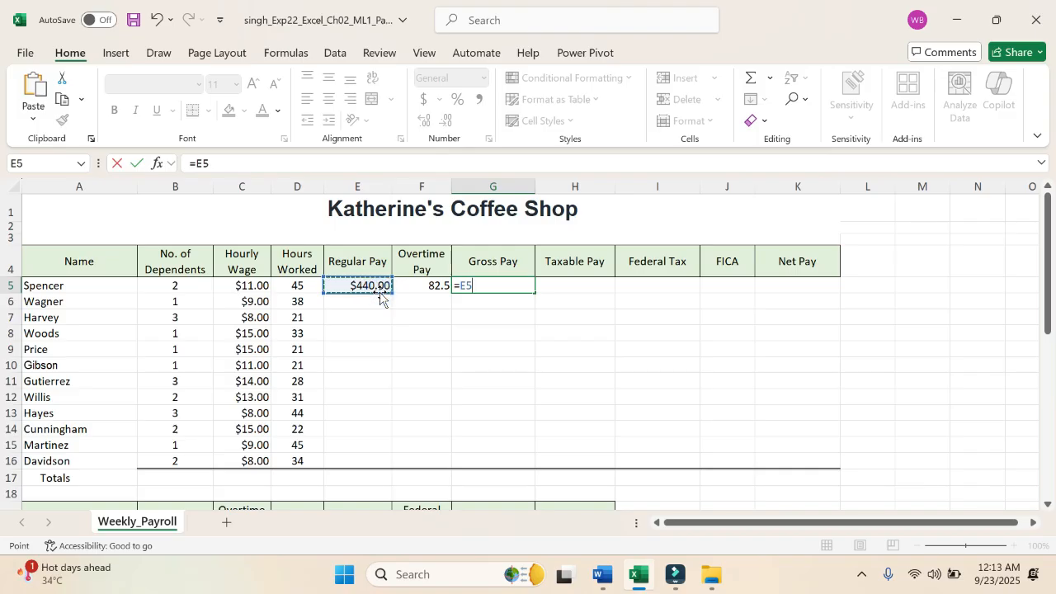
{"action": "type", "text": "+"}
{"action": "left_click", "coordinate": [423, 286]}
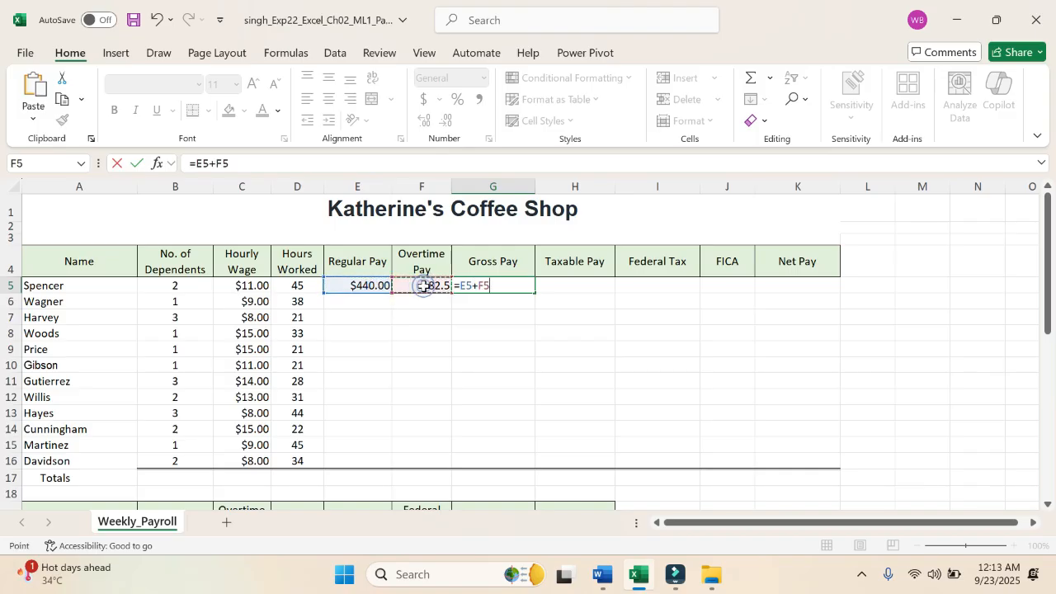
{"action": "key", "text": "Return"}
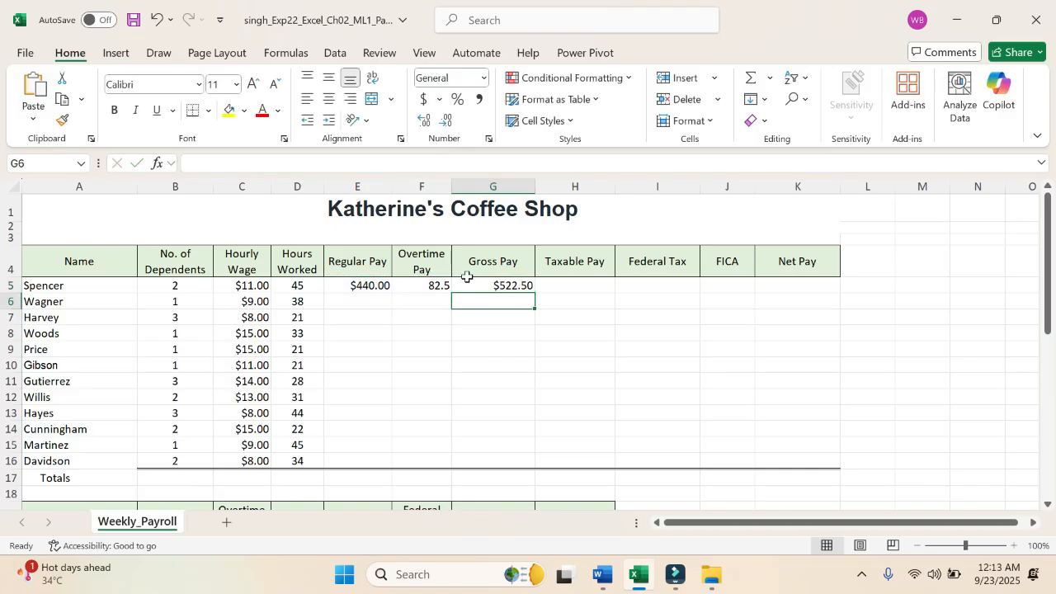
Step: Switch to Word and highlight the entire step 2 instruction text in yellow
{"action": "left_click", "coordinate": [572, 283]}
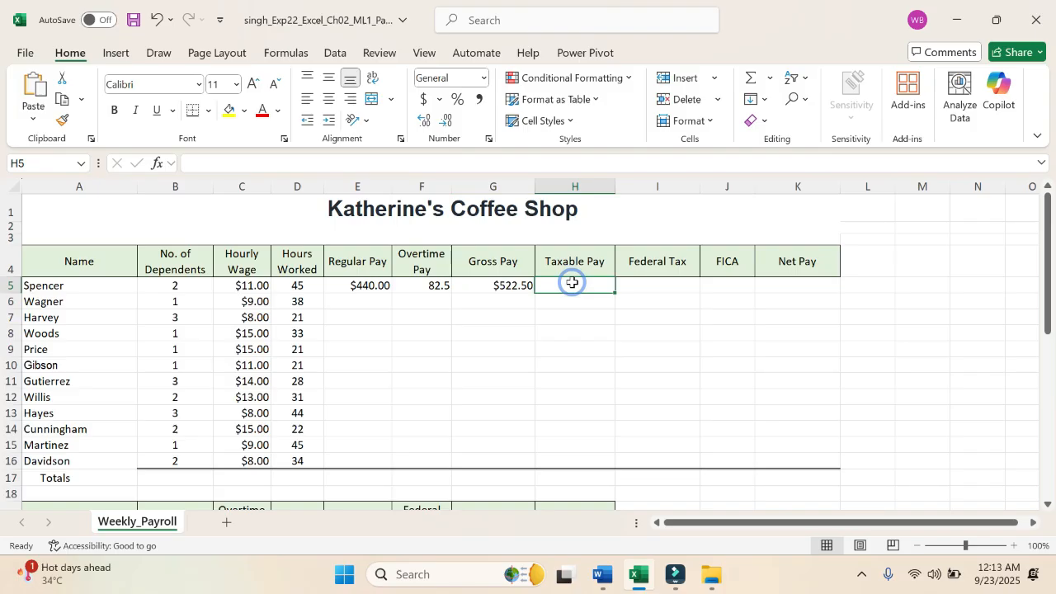
{"action": "left_click", "coordinate": [601, 576]}
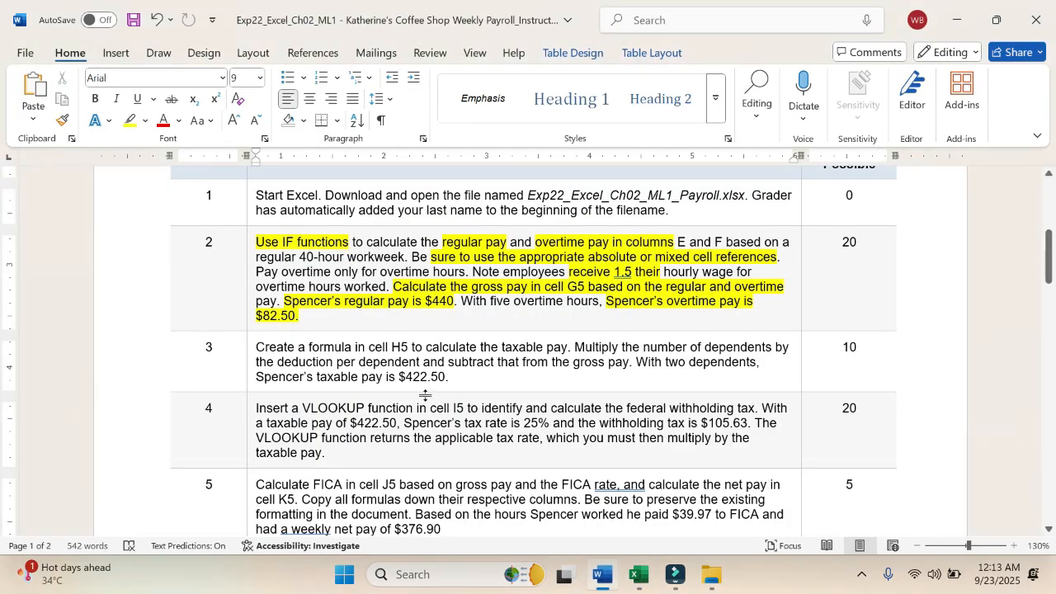
{"action": "left_click_drag", "start_coordinate": [256, 242], "coordinate": [298, 317]}
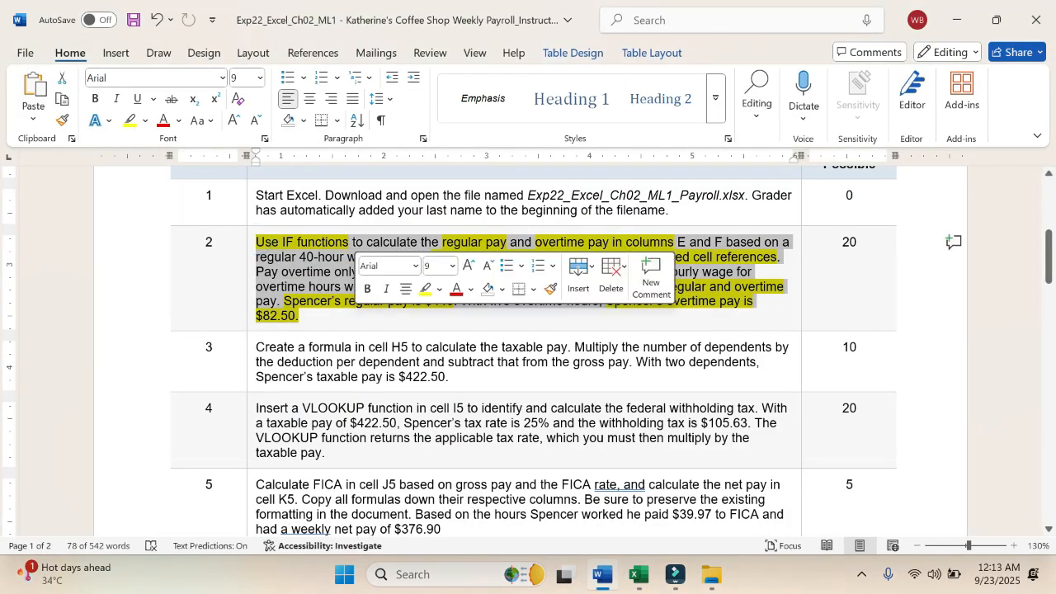
{"action": "left_click", "coordinate": [427, 289]}
{"action": "left_click", "coordinate": [373, 315]}
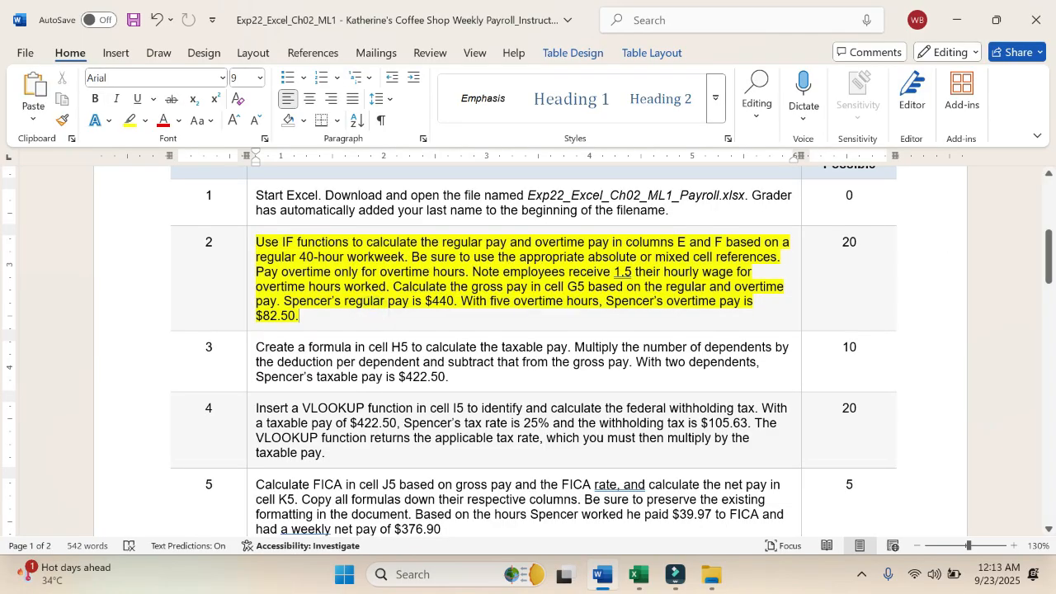
Step: Highlight "Multiply the number of dependents by the deduction per dependent" and "the gross pay" in yellow in step 3
{"action": "scroll", "coordinate": [528, 350], "scroll_direction": "down", "scroll_amount": 1}
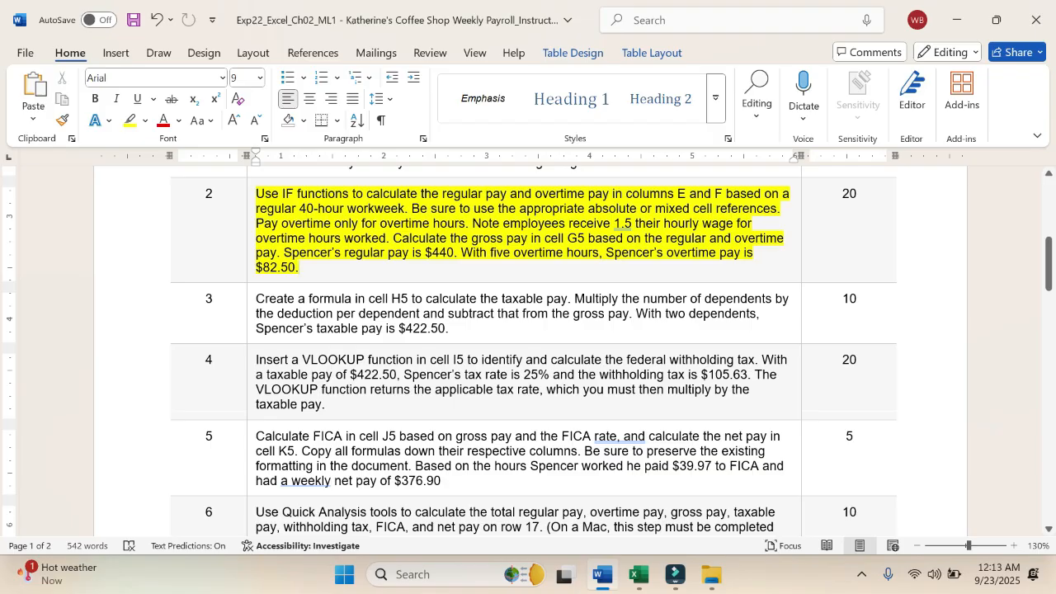
{"action": "left_click_drag", "start_coordinate": [574, 298], "coordinate": [420, 313]}
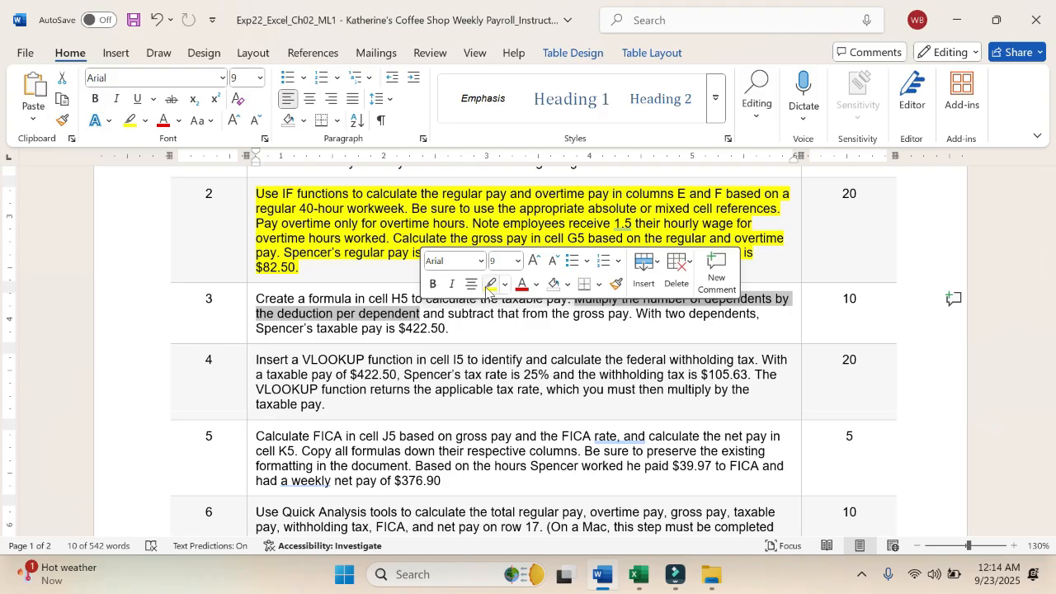
{"action": "left_click", "coordinate": [491, 282]}
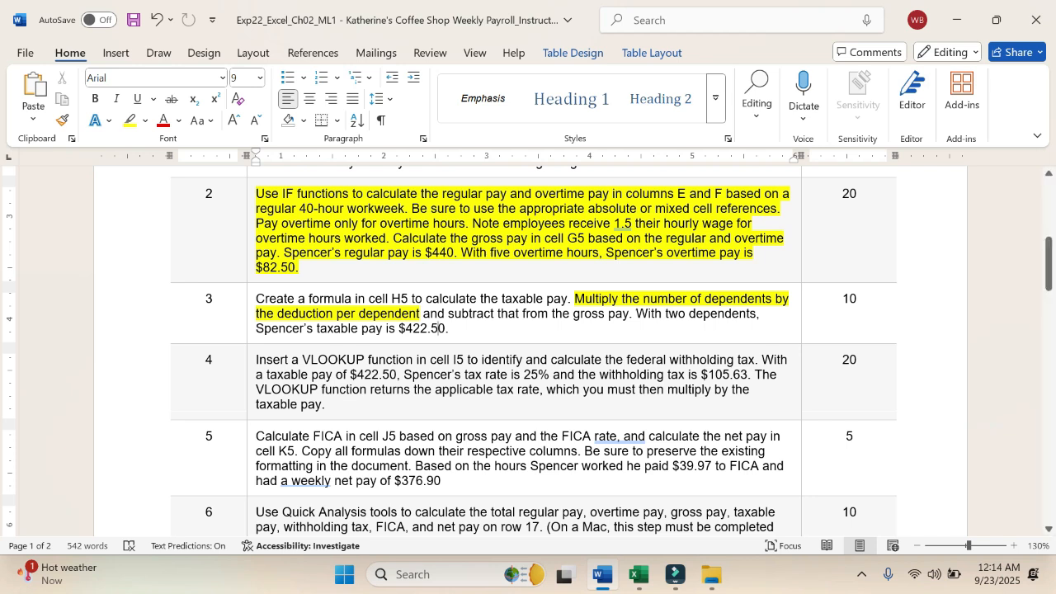
{"action": "left_click_drag", "start_coordinate": [552, 313], "coordinate": [630, 315]}
{"action": "left_click", "coordinate": [703, 289]}
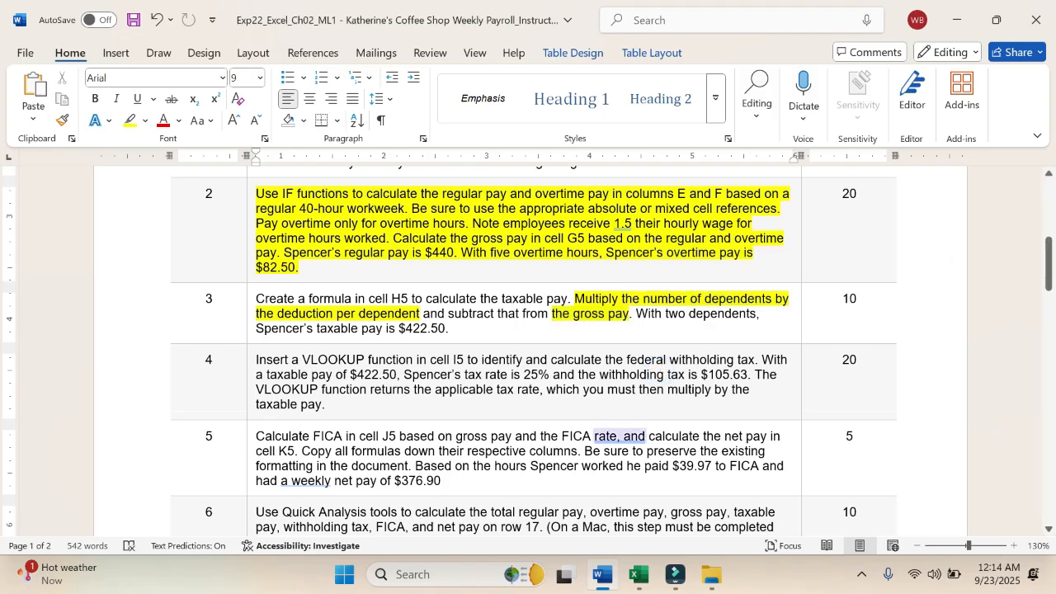
Step: Switch to Excel and enter the Taxable Pay formula =G5-(B5*B27) in cell H5
{"action": "left_click", "coordinate": [637, 574]}
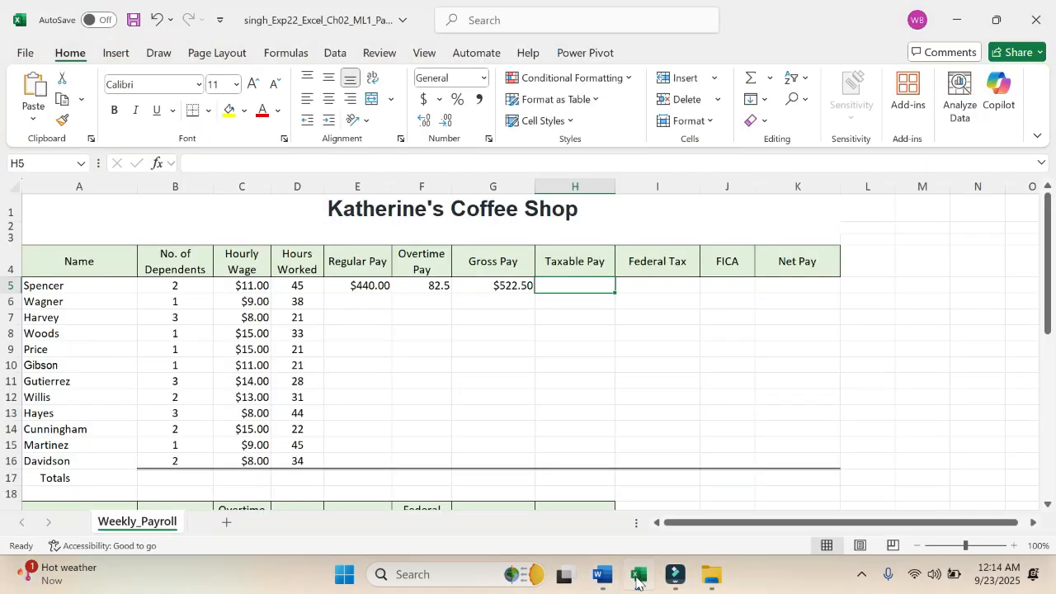
{"action": "double_click", "coordinate": [568, 283]}
{"action": "type", "text": "="}
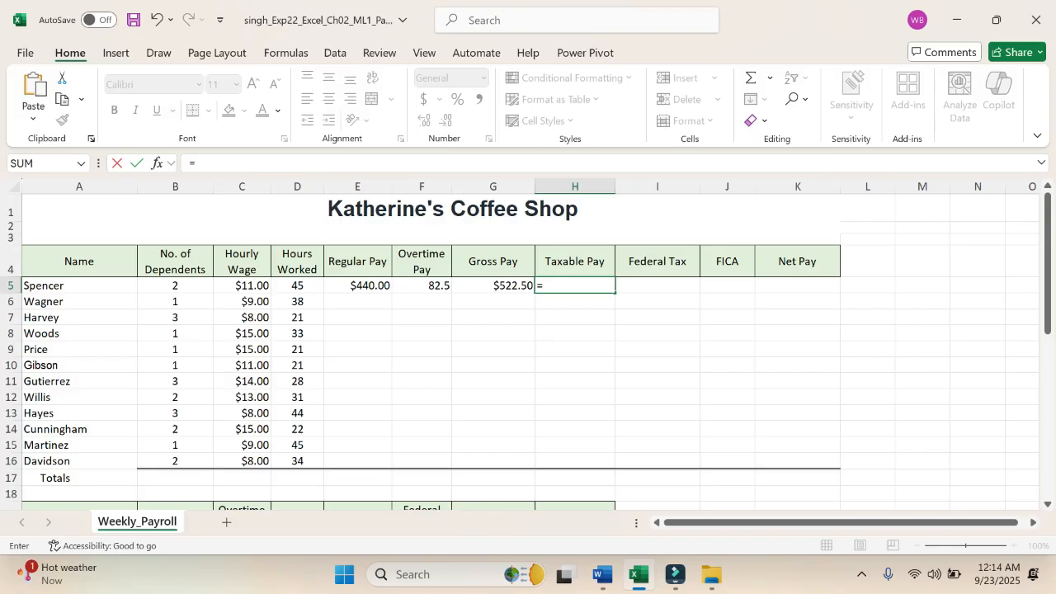
{"action": "left_click", "coordinate": [508, 284]}
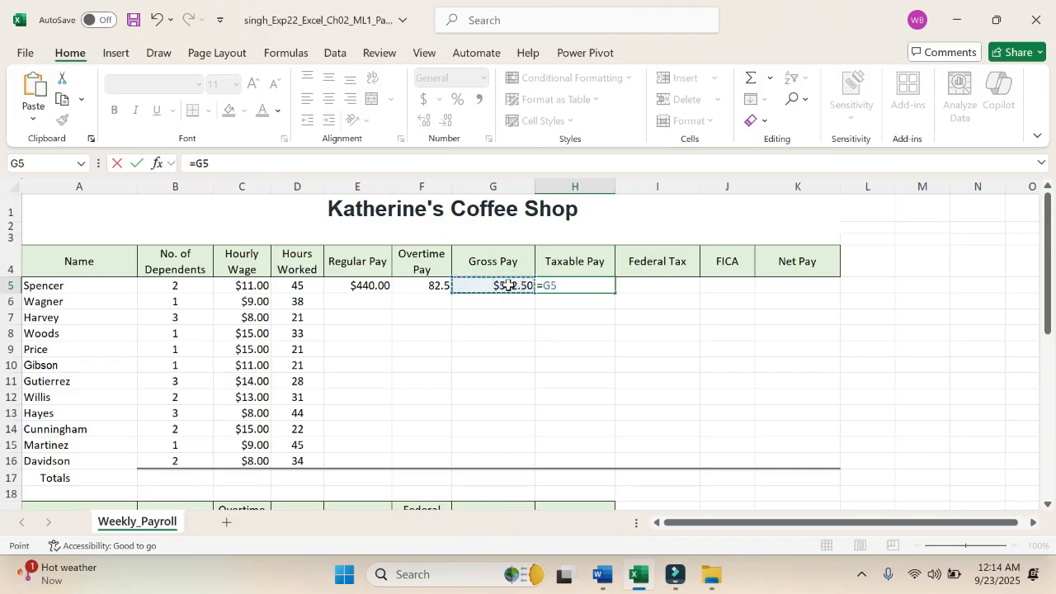
{"action": "type", "text": "-("}
{"action": "left_click", "coordinate": [192, 283]}
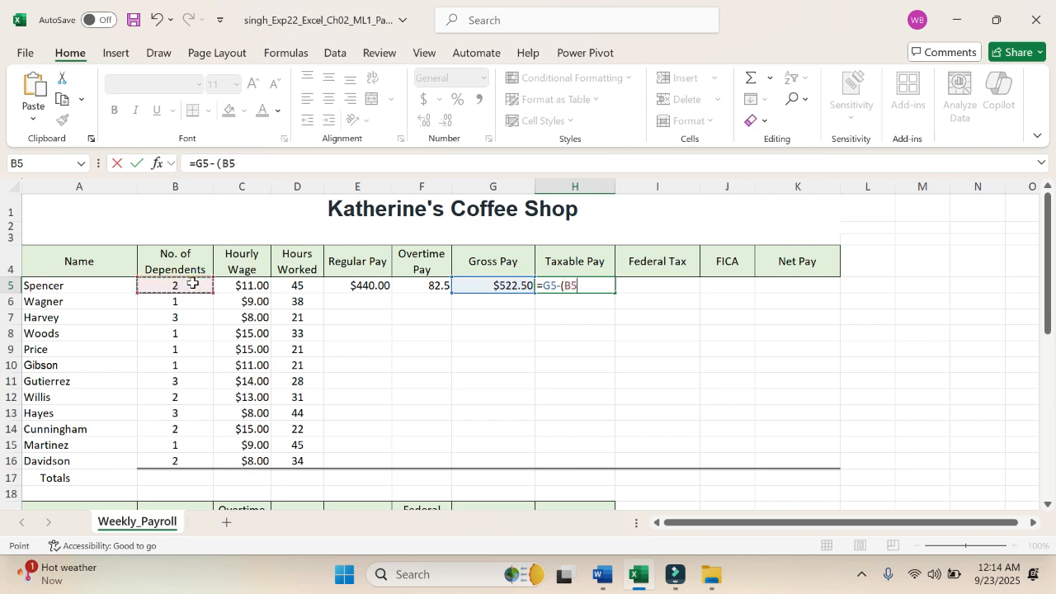
{"action": "type", "text": "*"}
{"action": "scroll", "coordinate": [212, 423], "scroll_direction": "down", "scroll_amount": 3}
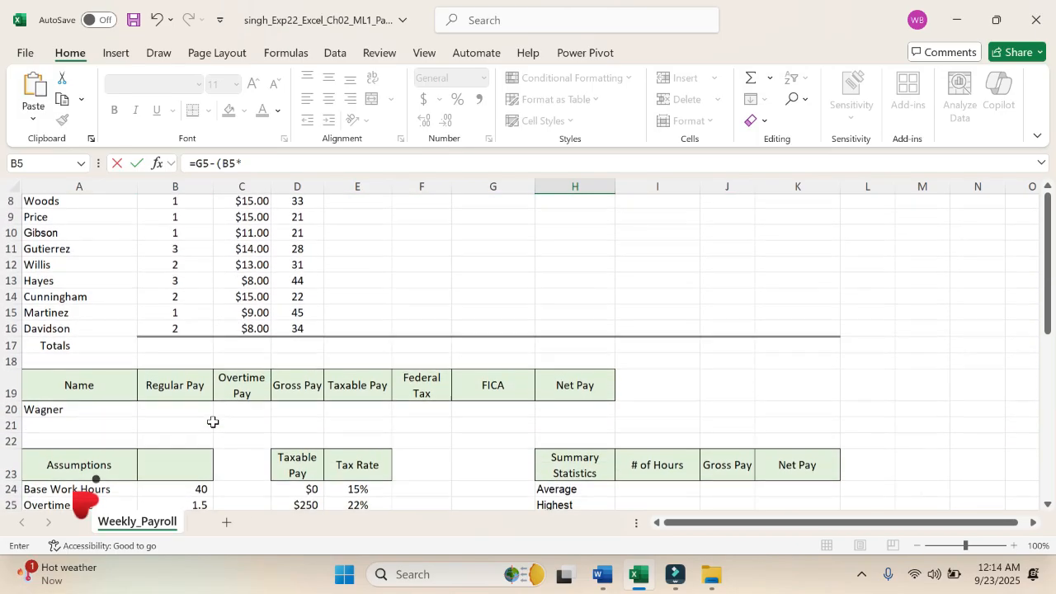
{"action": "scroll", "coordinate": [212, 422], "scroll_direction": "down", "scroll_amount": 2}
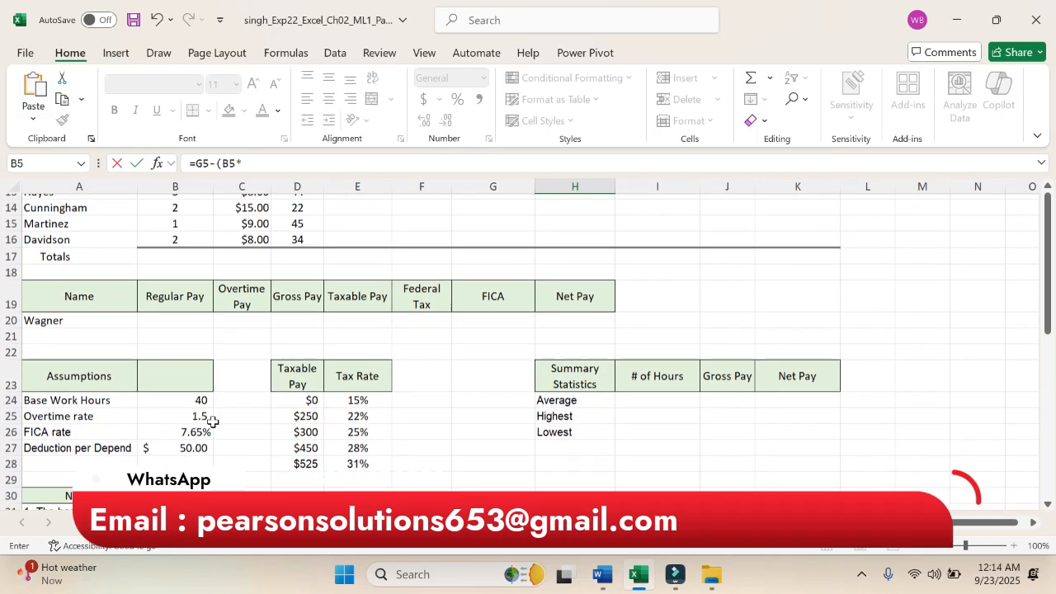
{"action": "left_click", "coordinate": [187, 448]}
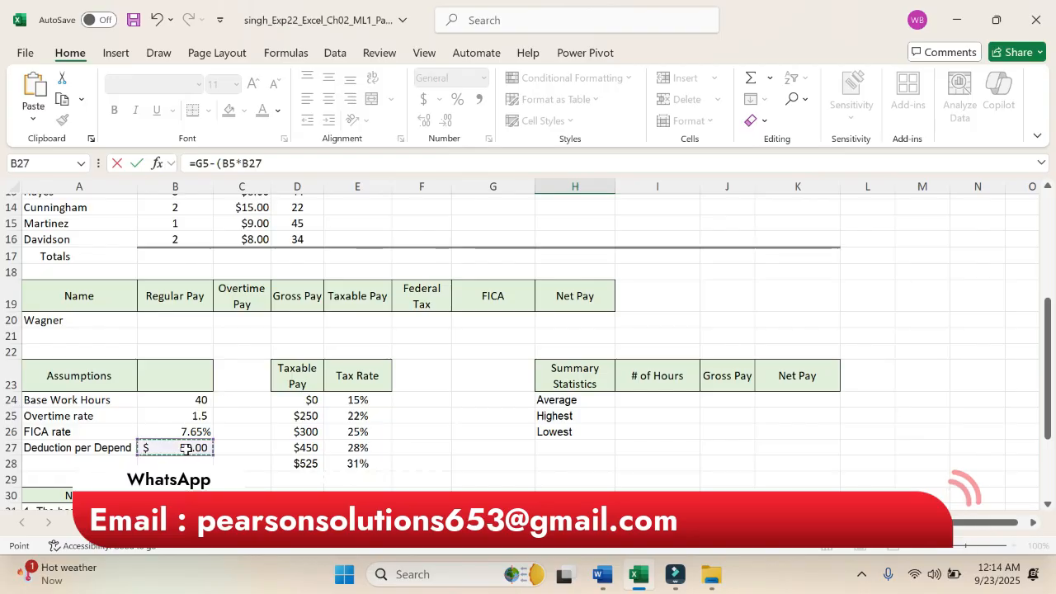
{"action": "left_click", "coordinate": [290, 161]}
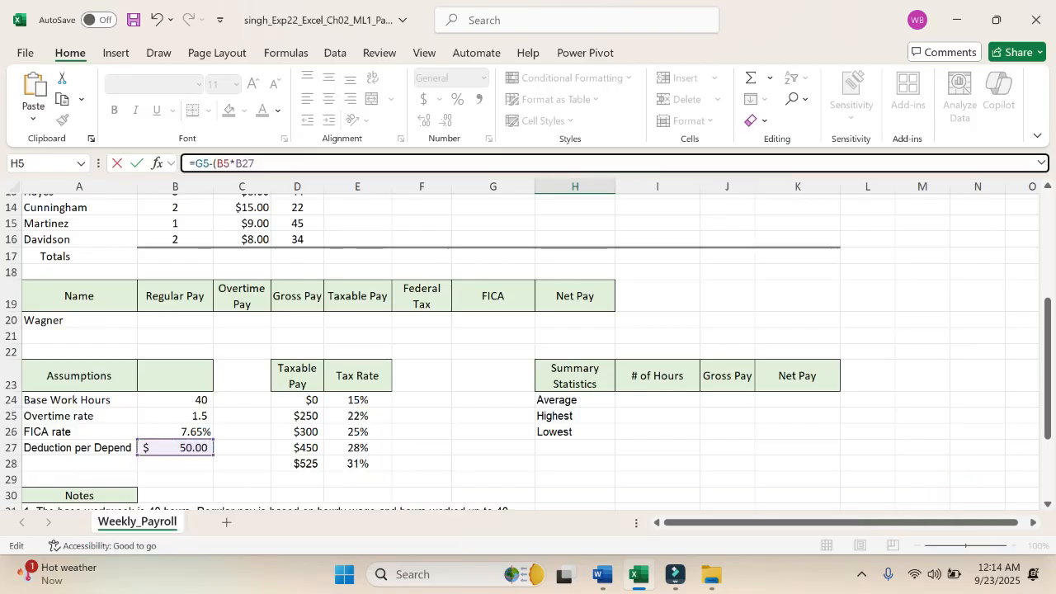
{"action": "type", "text": ")"}
{"action": "key", "text": "Return"}
{"action": "scroll", "coordinate": [622, 233], "scroll_direction": "up", "scroll_amount": 2}
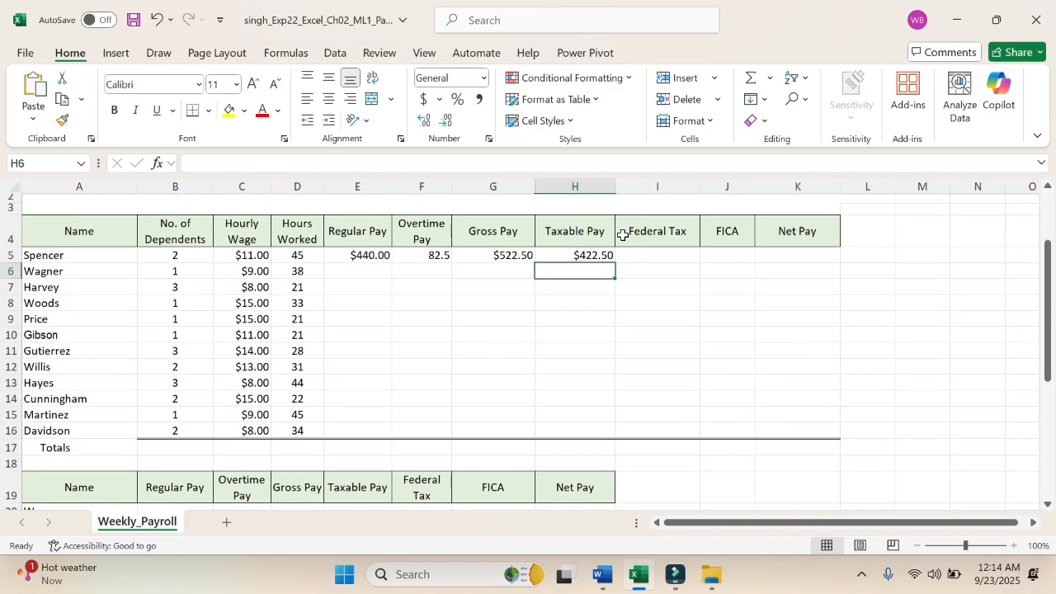
Step: Remove the parentheses from the Taxable Pay formula in H5 so it reads =G5-B5*B27
{"action": "left_click", "coordinate": [589, 255]}
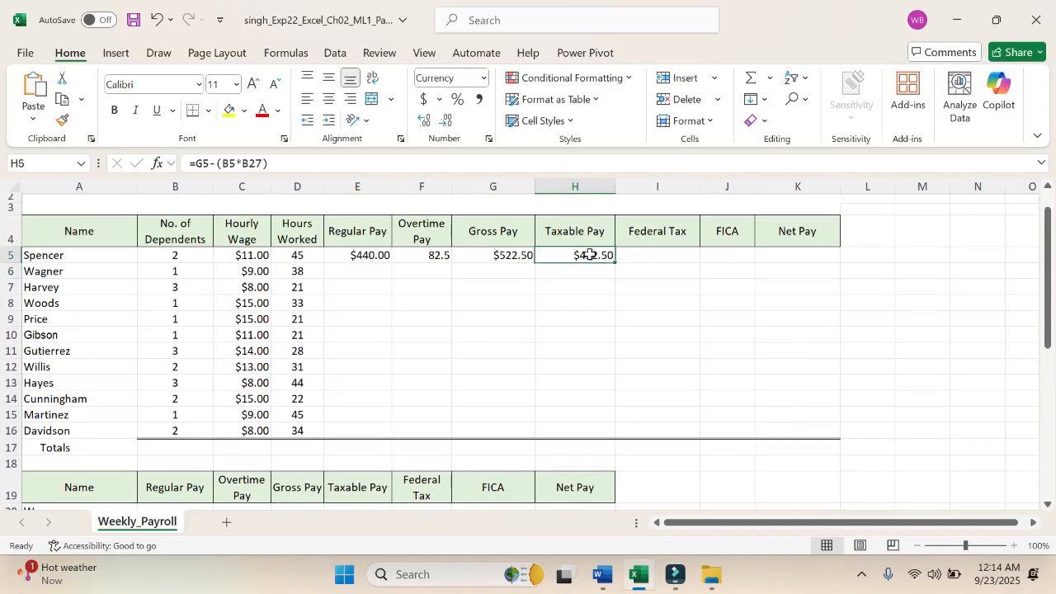
{"action": "left_click", "coordinate": [242, 163]}
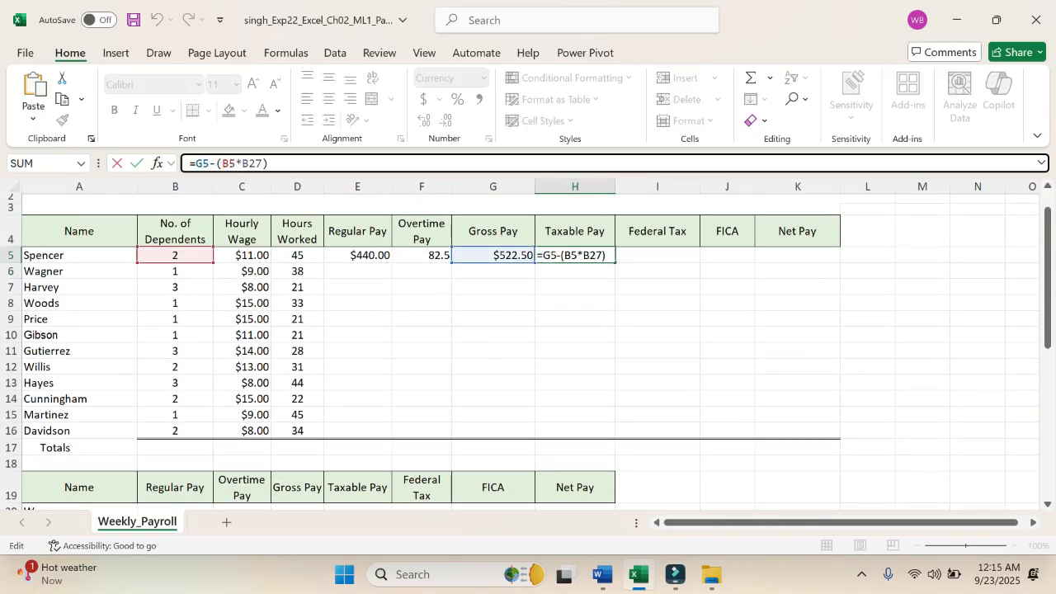
{"action": "key", "text": "BackSpace"}
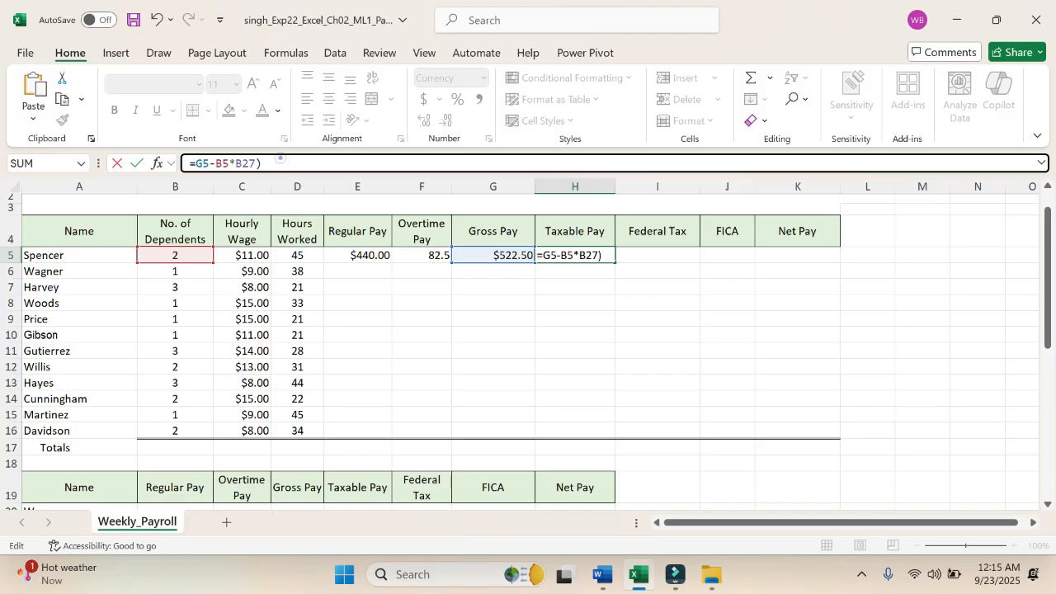
{"action": "left_click", "coordinate": [281, 159]}
{"action": "key", "text": "BackSpace"}
{"action": "key", "text": "Return"}
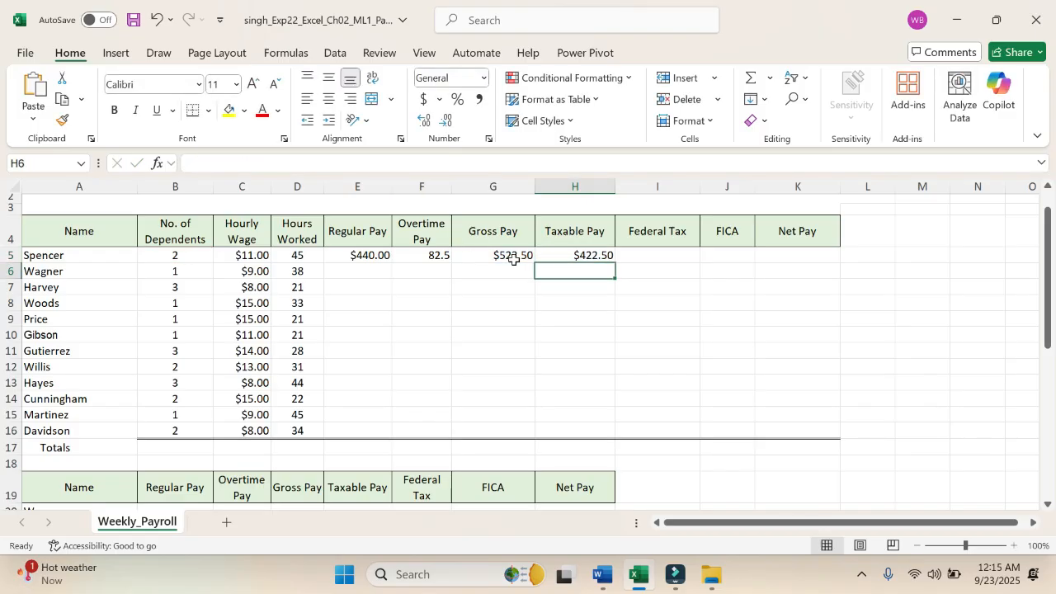
{"action": "left_click", "coordinate": [576, 258]}
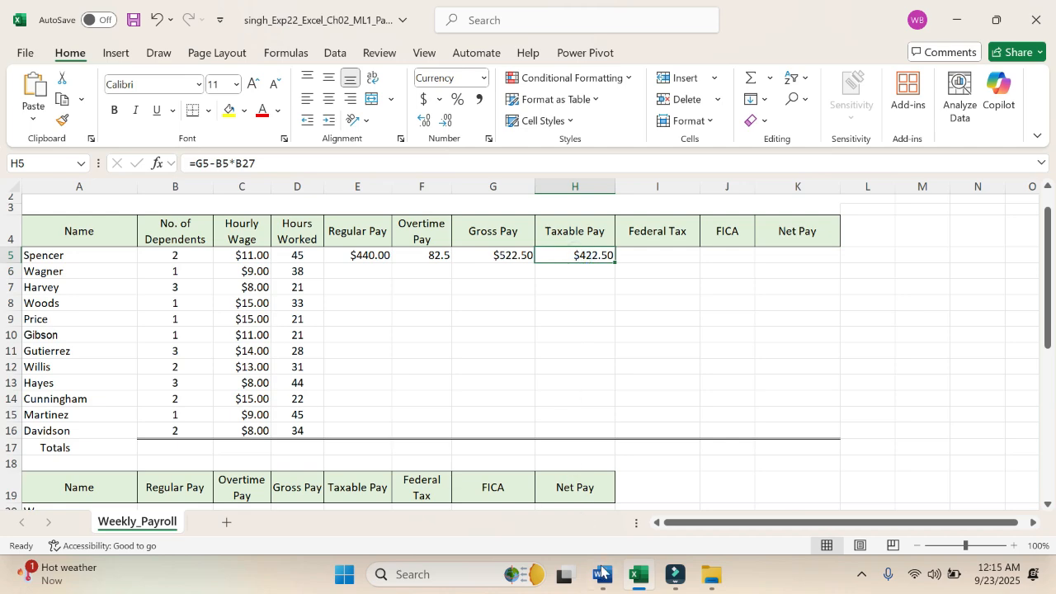
Step: Check the step 3 instruction in Word against the number of dependents in B5 and the formula in H5 in Excel
{"action": "left_click", "coordinate": [602, 575]}
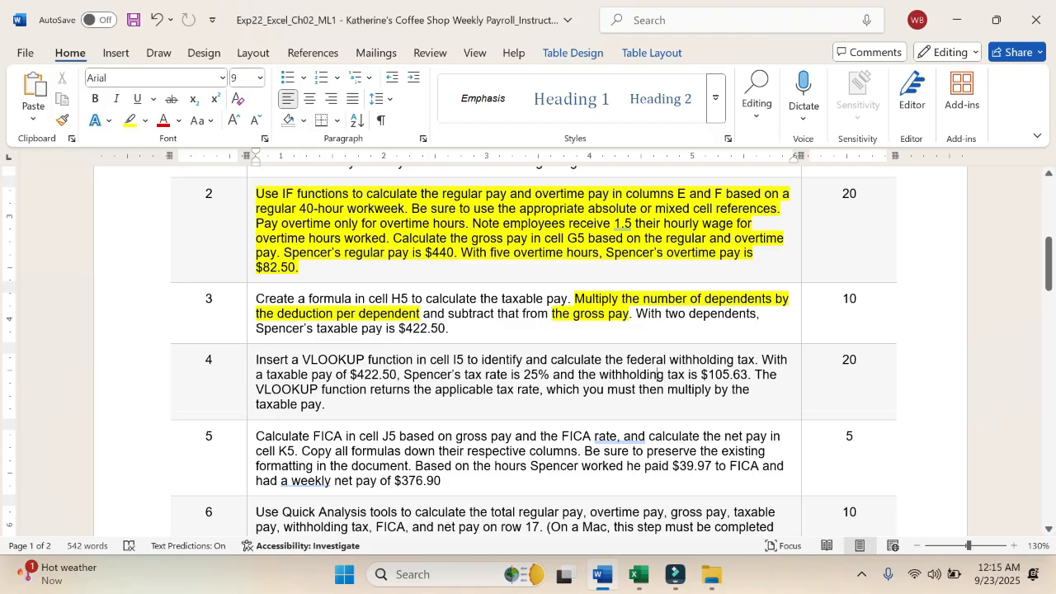
{"action": "left_click", "coordinate": [639, 575]}
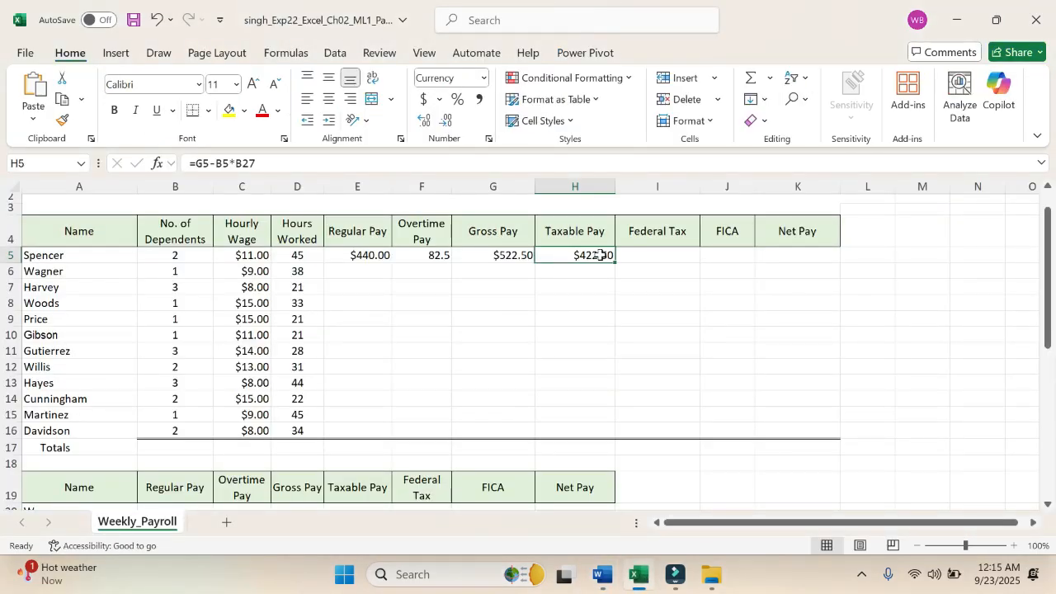
{"action": "left_click", "coordinate": [175, 253]}
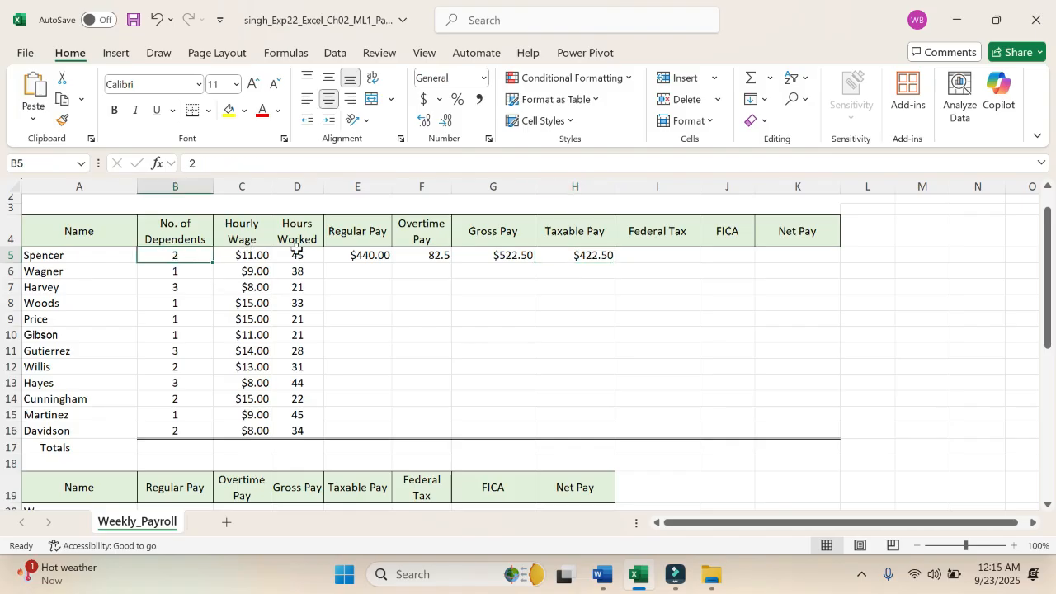
{"action": "left_click", "coordinate": [570, 255]}
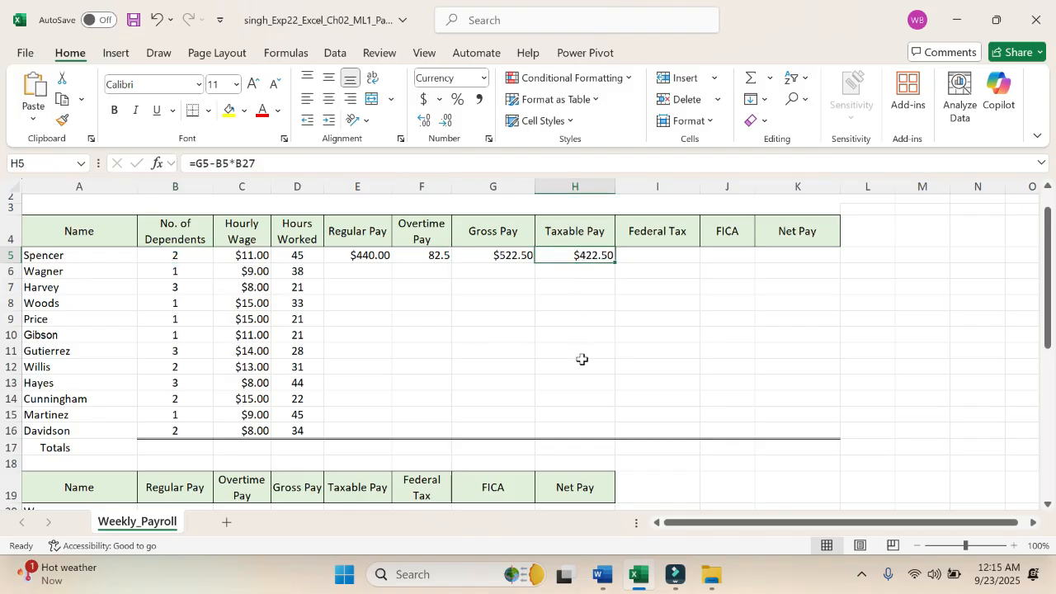
Step: Switch to Word and highlight the whole step 3 instruction in yellow to mark it as finished
{"action": "left_click", "coordinate": [602, 575]}
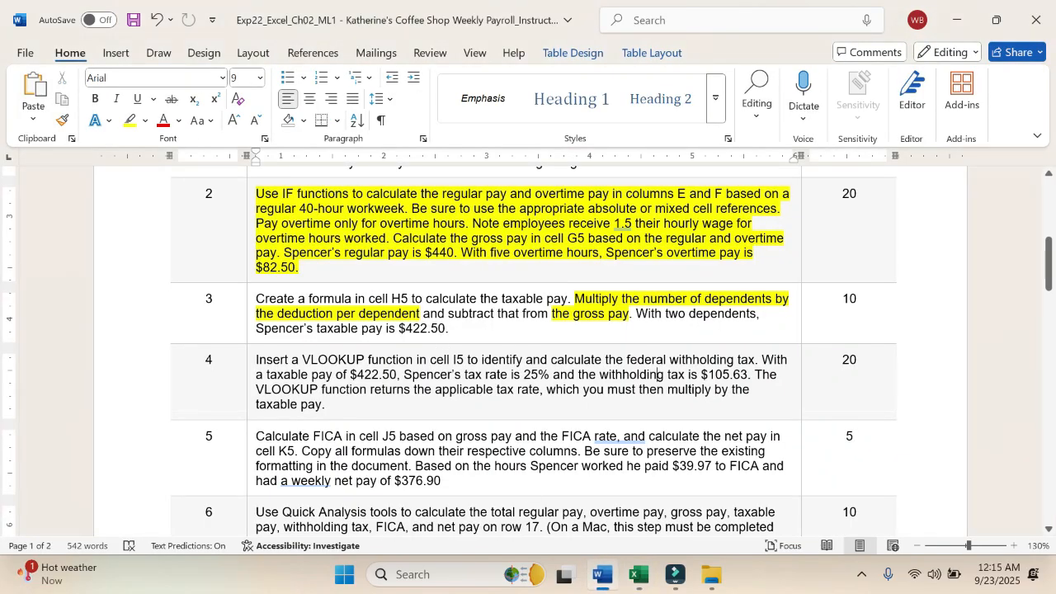
{"action": "left_click_drag", "start_coordinate": [256, 298], "coordinate": [458, 329]}
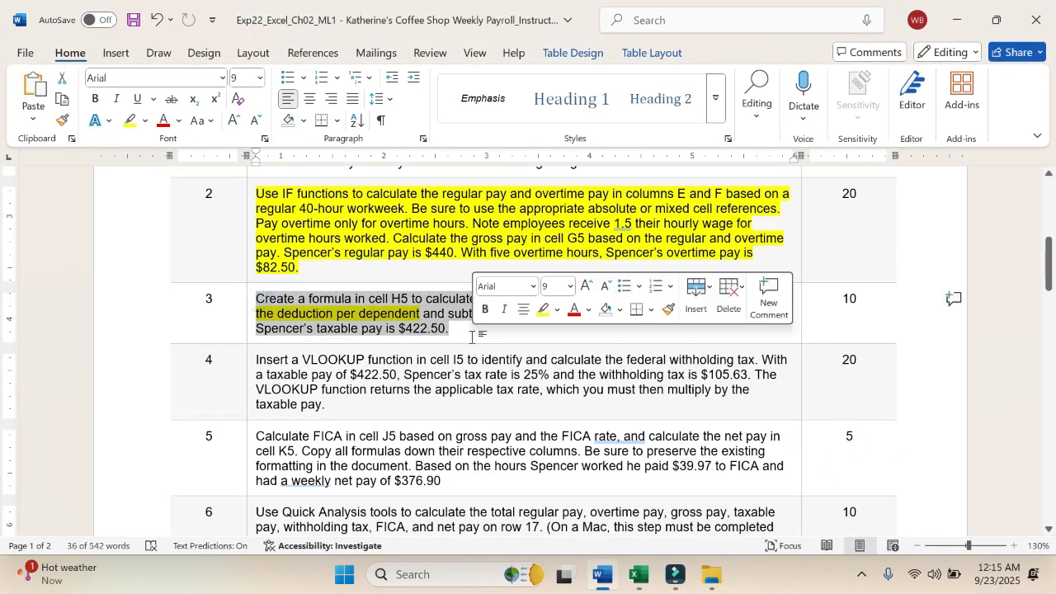
{"action": "left_click", "coordinate": [543, 309]}
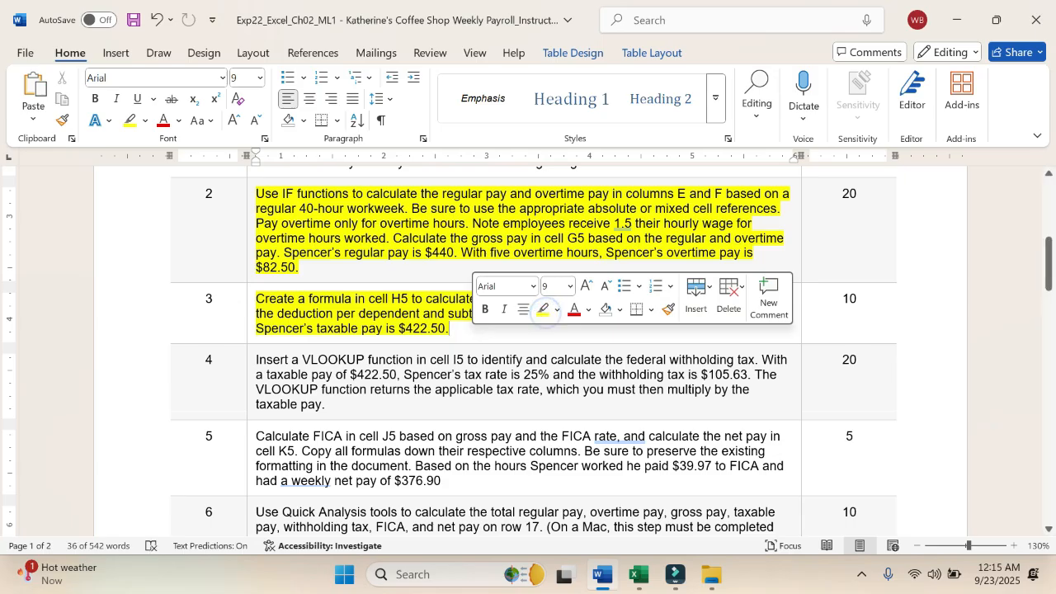
{"action": "left_click", "coordinate": [447, 320]}
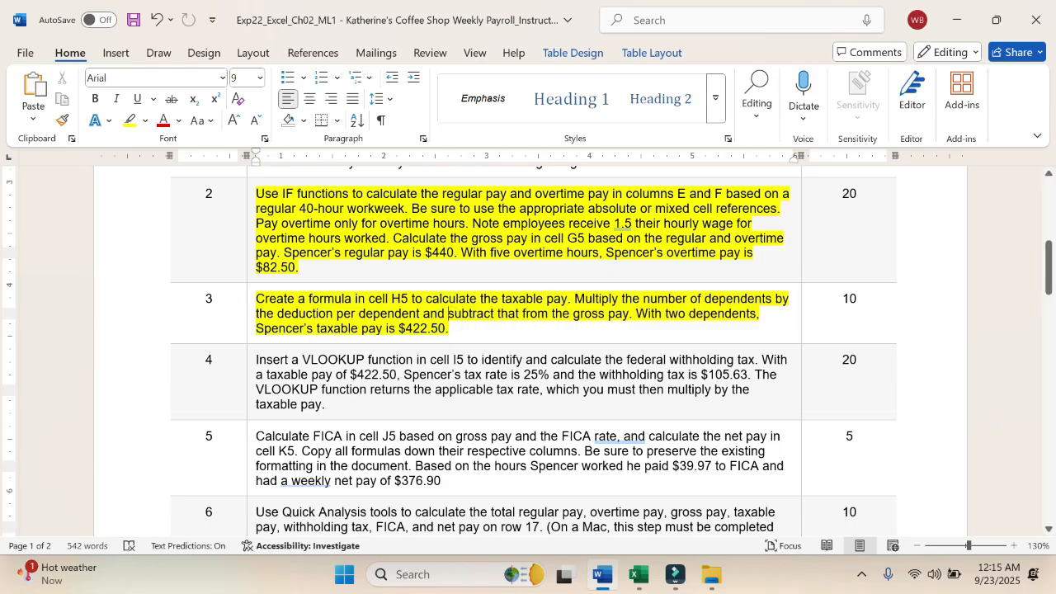
Step: Highlight "Insert a VLOOKUP function in cell I5" in yellow in step 4, and select cell I5 in Excel
{"action": "scroll", "coordinate": [446, 320], "scroll_direction": "down", "scroll_amount": 2}
{"action": "scroll", "coordinate": [494, 364], "scroll_direction": "up", "scroll_amount": 1}
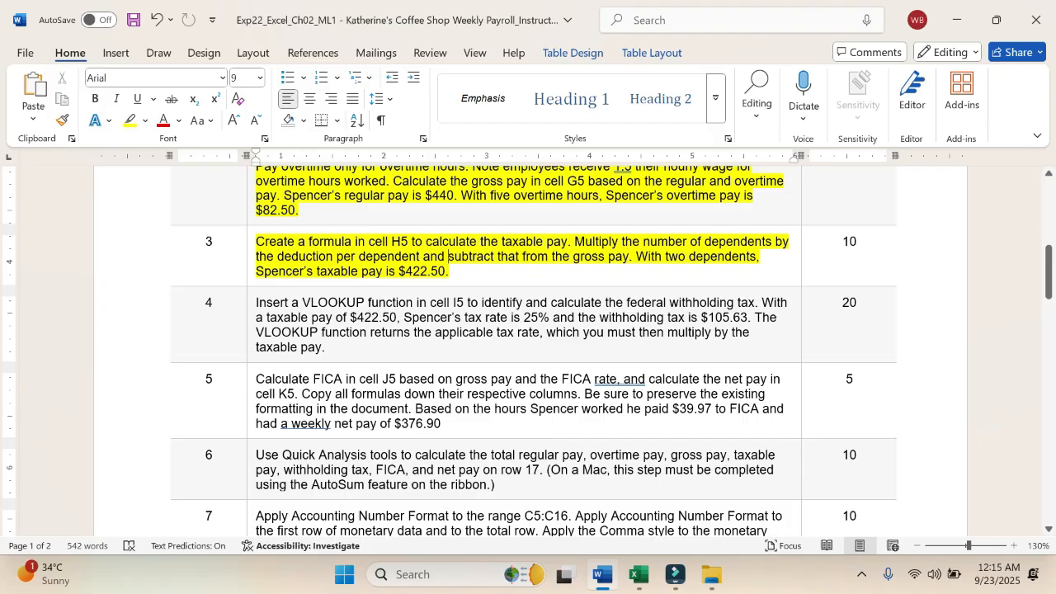
{"action": "left_click_drag", "start_coordinate": [255, 302], "coordinate": [464, 302]}
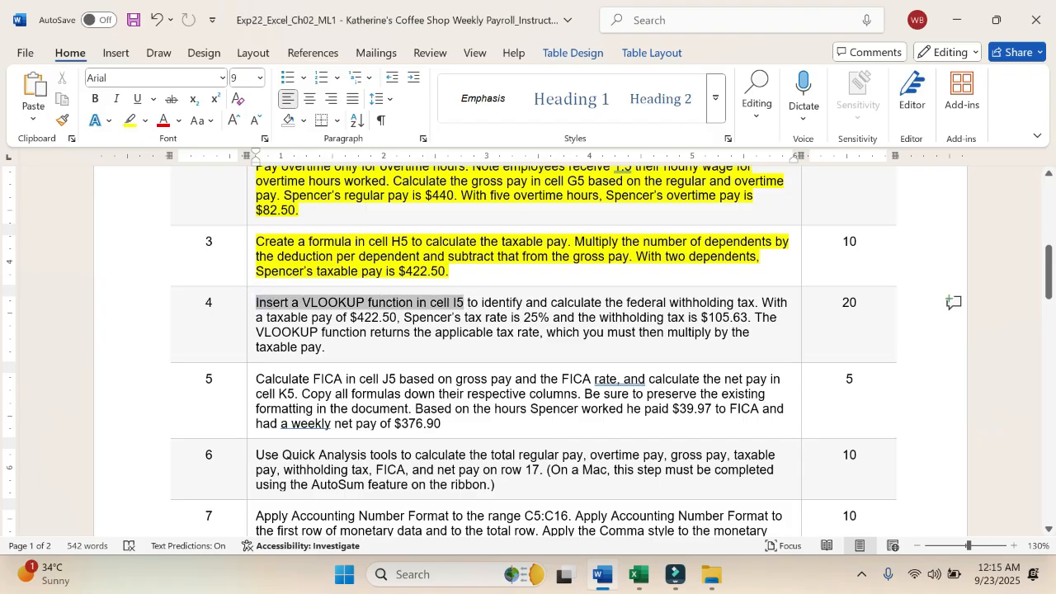
{"action": "left_click", "coordinate": [536, 278]}
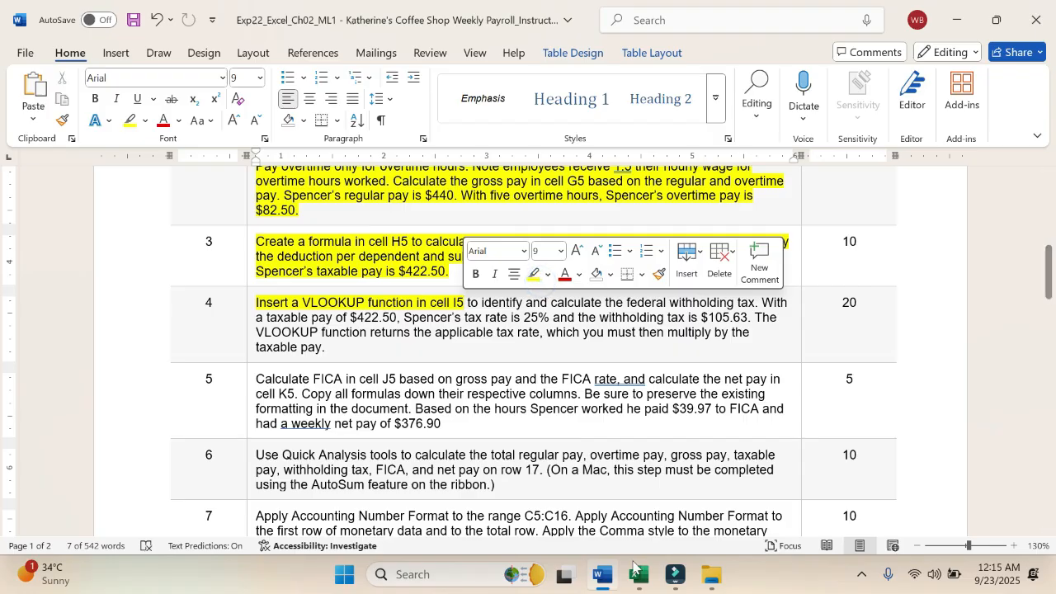
{"action": "left_click", "coordinate": [637, 575]}
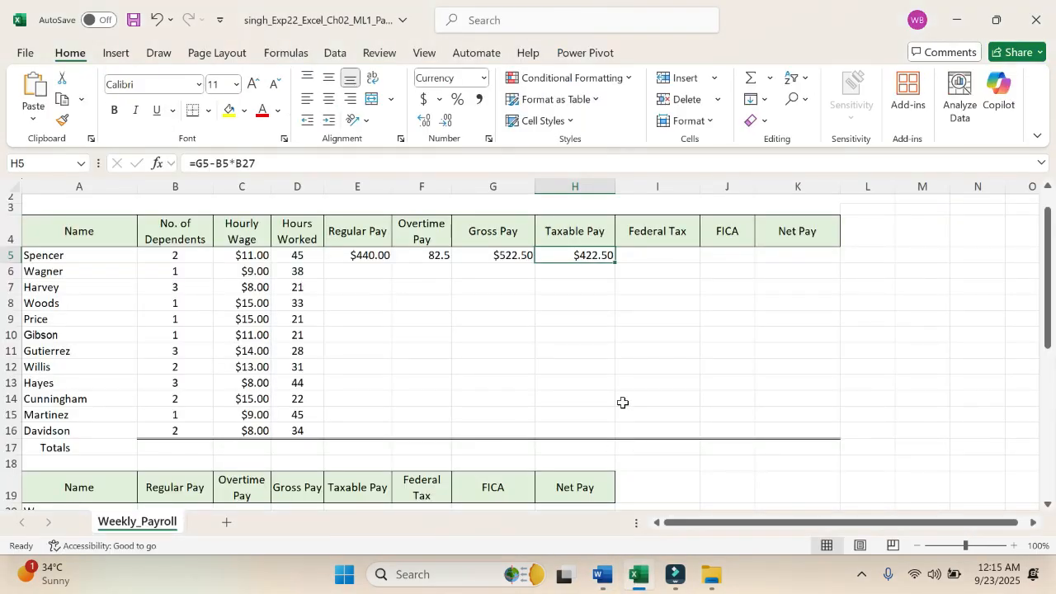
{"action": "left_click", "coordinate": [658, 257]}
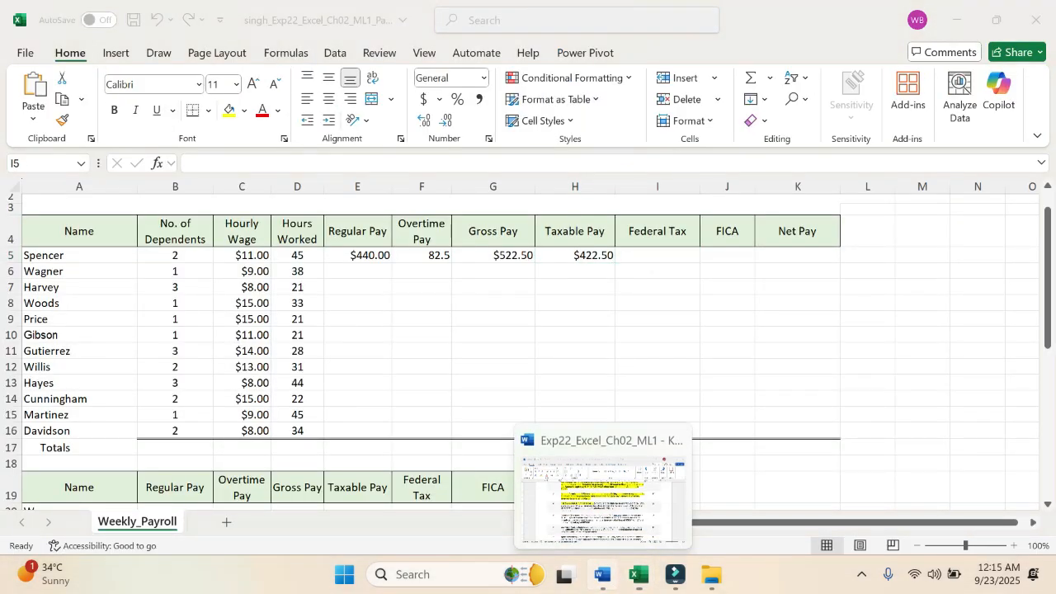
Step: Switch to Word and highlight the step 4 sentence about the $422.50 taxable pay, 25% tax rate and $105.63 withholding tax in yellow
{"action": "left_click", "coordinate": [602, 575]}
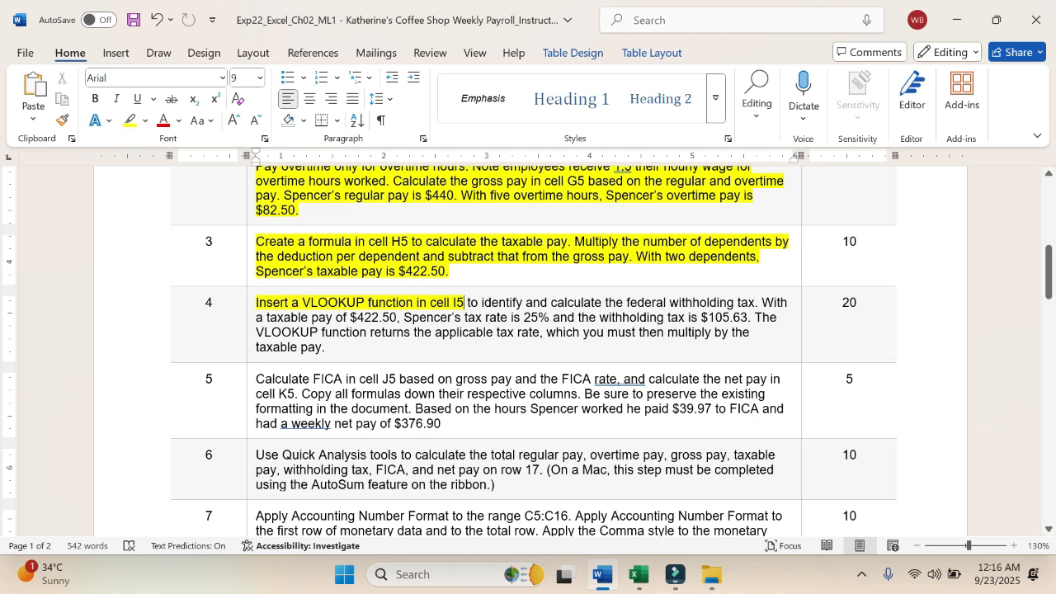
{"action": "left_click_drag", "start_coordinate": [760, 303], "coordinate": [752, 318]}
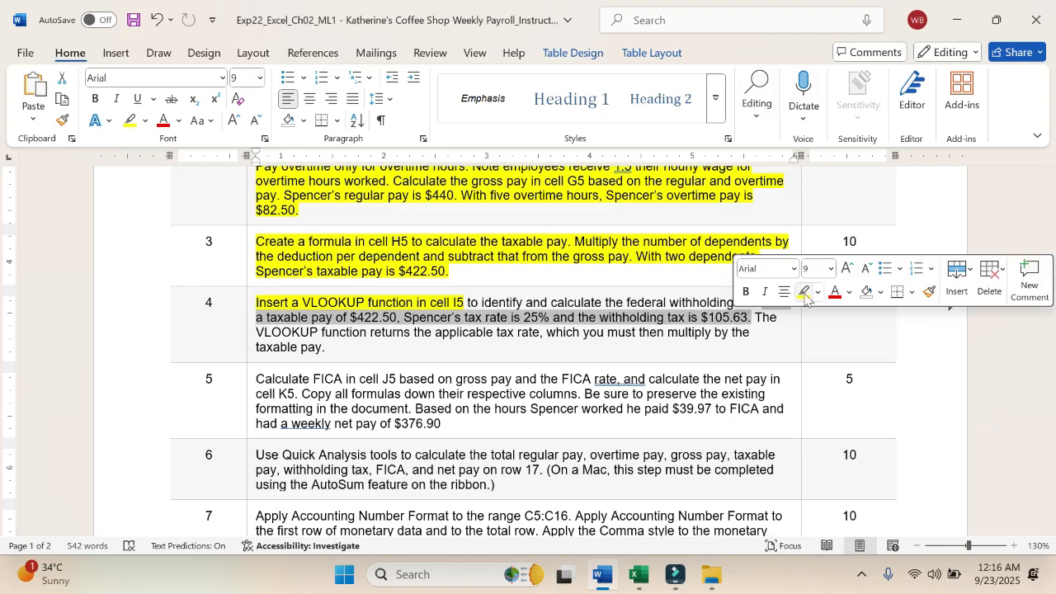
{"action": "left_click", "coordinate": [805, 294]}
{"action": "left_click", "coordinate": [549, 303]}
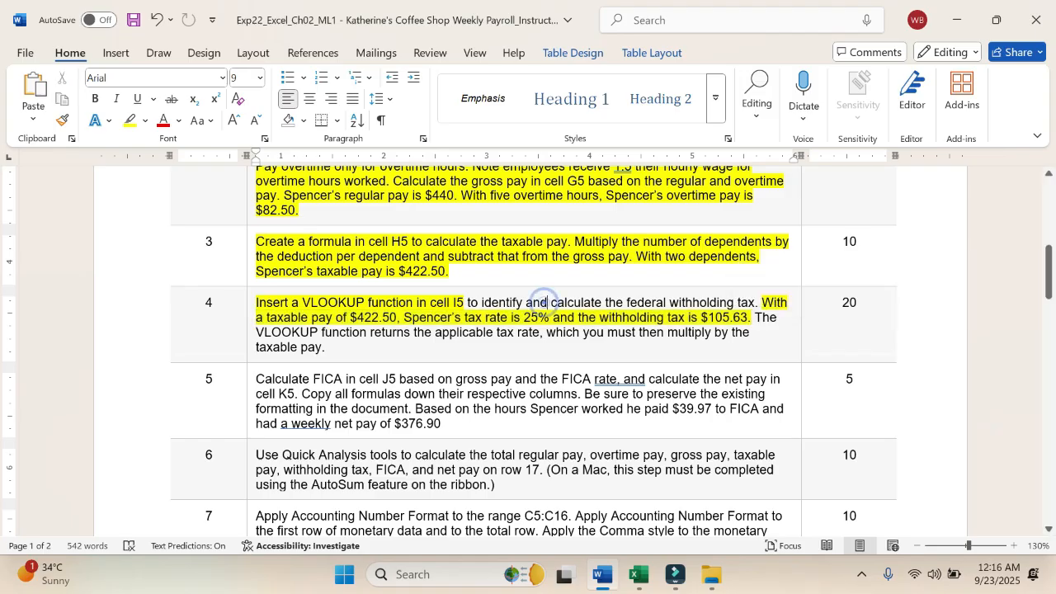
Step: Compare the step 4 instruction in Word with the Taxable Pay and Tax Rate table in D23:E28 of the Excel worksheet
{"action": "key", "text": "alt+Tab"}
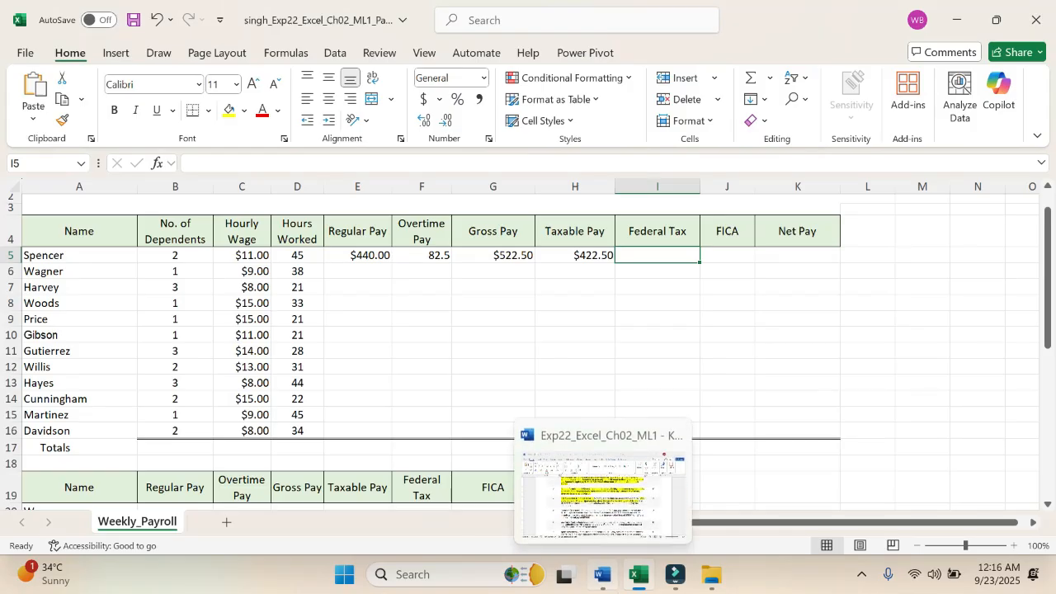
{"action": "left_click", "coordinate": [603, 575]}
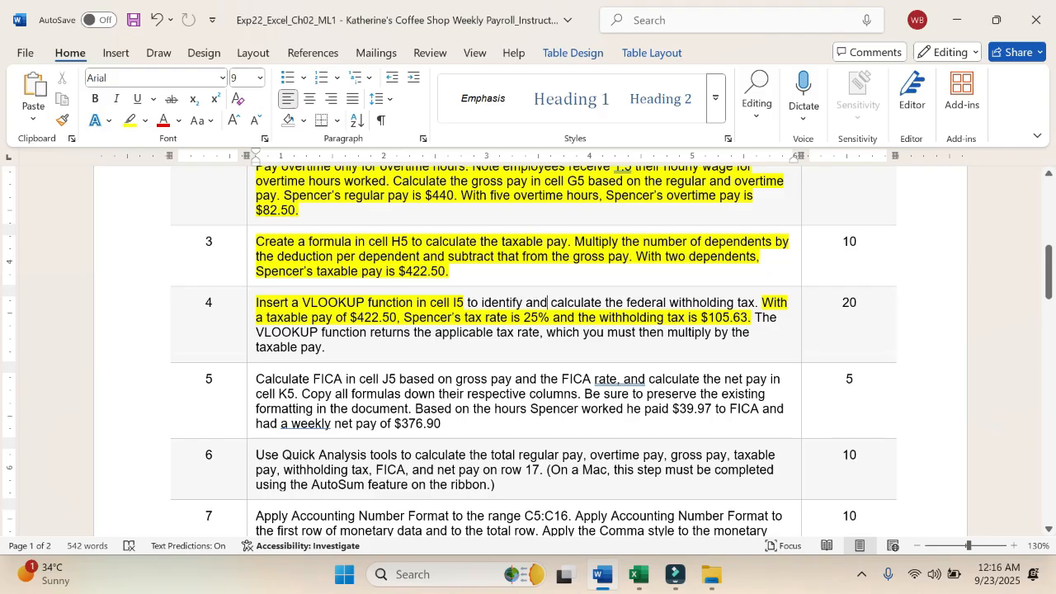
{"action": "scroll", "coordinate": [528, 351], "scroll_direction": "down", "scroll_amount": 2}
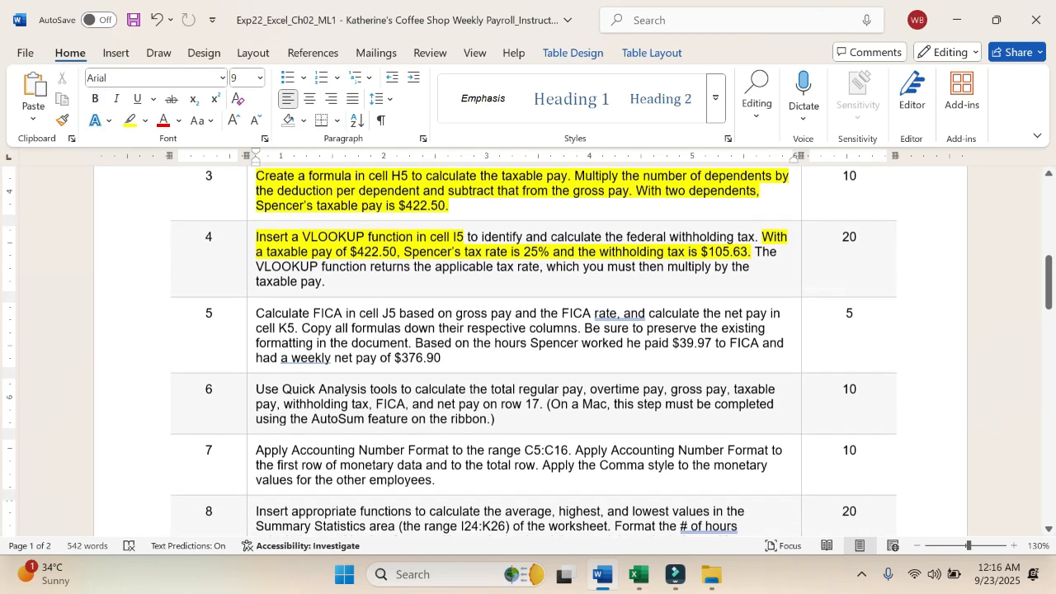
{"action": "left_click", "coordinate": [636, 575]}
{"action": "scroll", "coordinate": [479, 426], "scroll_direction": "down", "scroll_amount": 4}
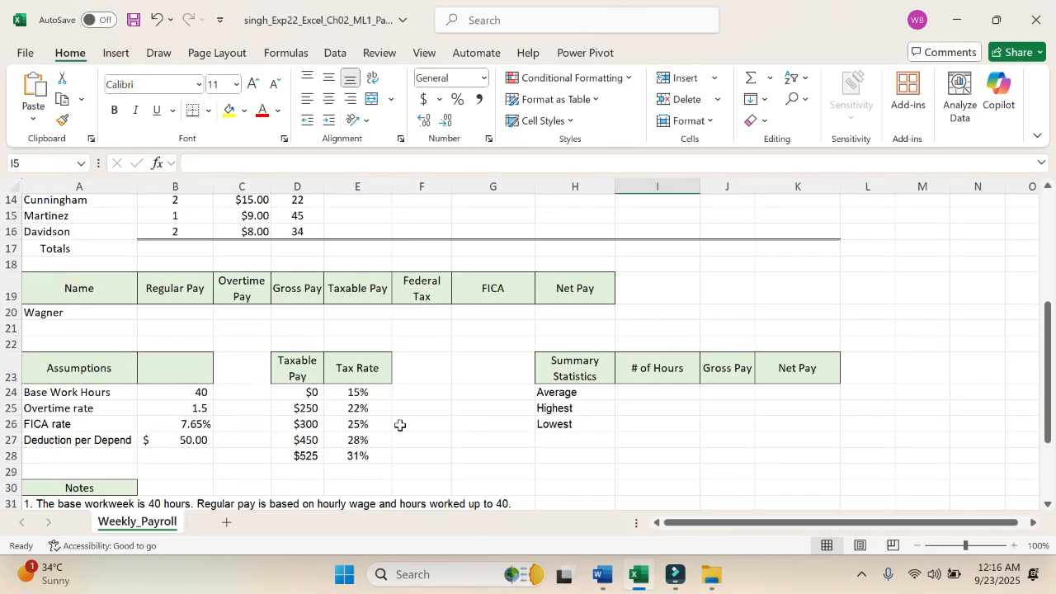
{"action": "left_click", "coordinate": [309, 391]}
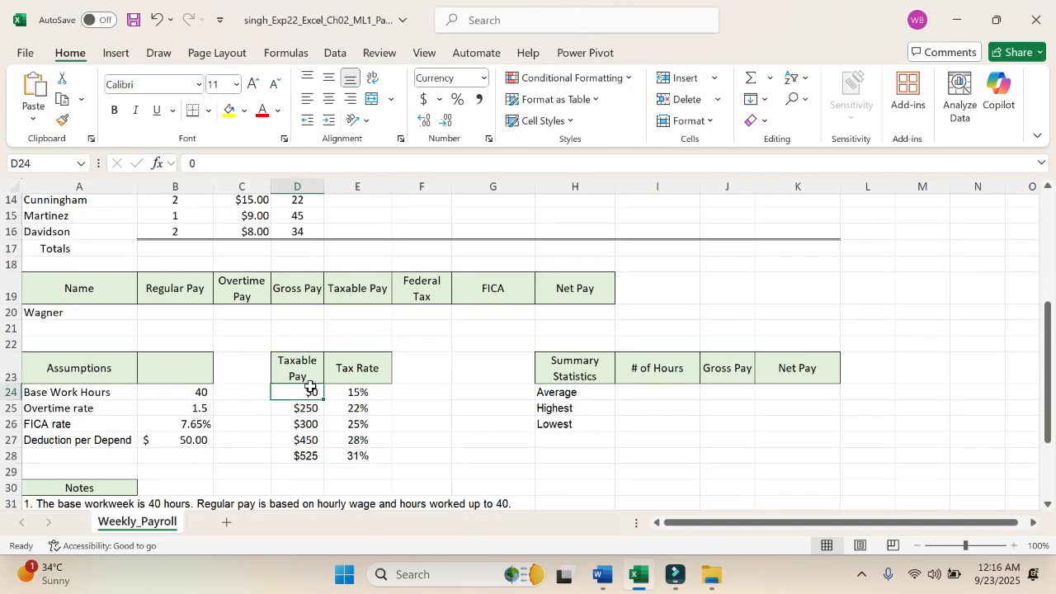
{"action": "left_click_drag", "start_coordinate": [297, 364], "coordinate": [367, 456]}
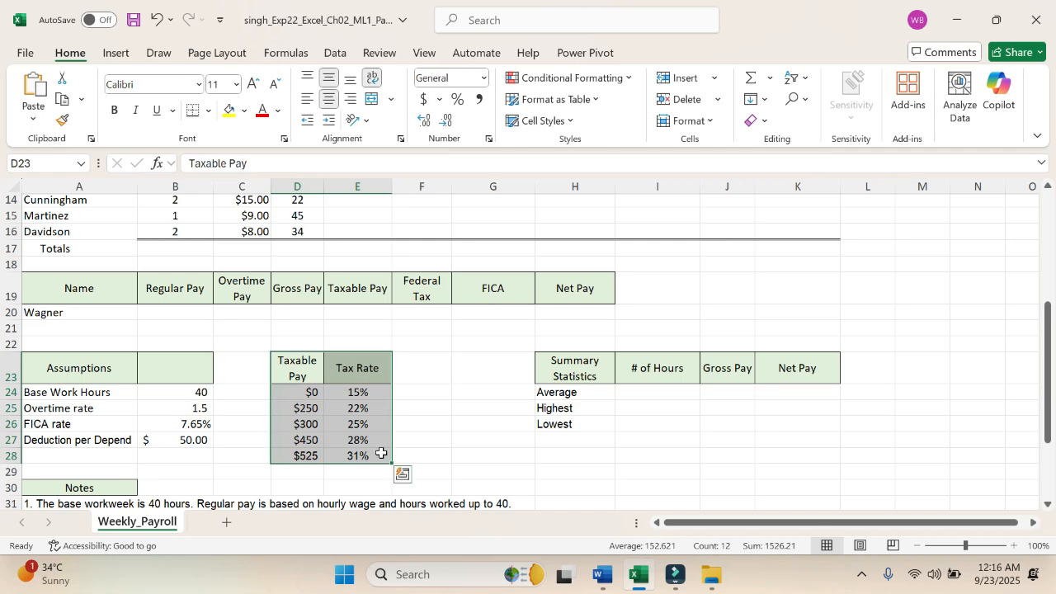
{"action": "left_click", "coordinate": [447, 430]}
{"action": "scroll", "coordinate": [446, 430], "scroll_direction": "up", "scroll_amount": 5}
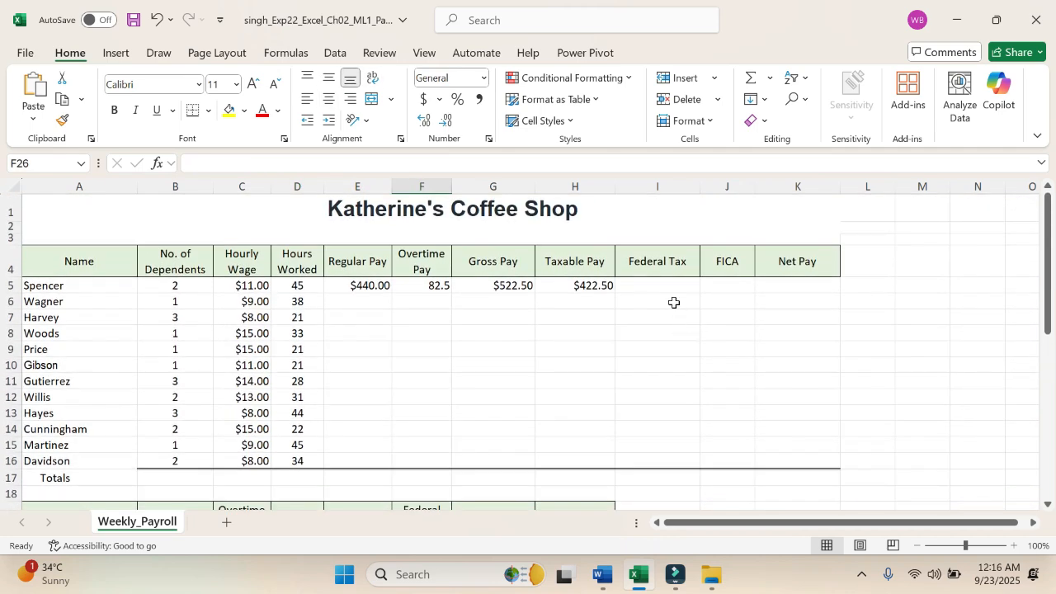
Step: Start a VLOOKUP function from the Lookup & Reference functions in the Federal Tax cell I5
{"action": "left_click", "coordinate": [664, 289]}
{"action": "left_click", "coordinate": [664, 289]}
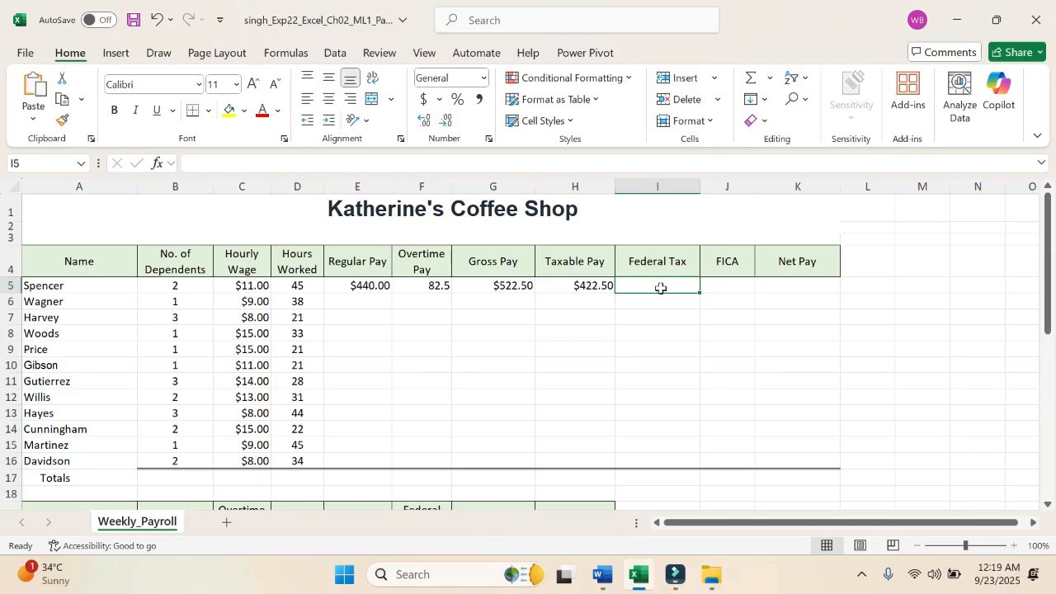
{"action": "left_click", "coordinate": [286, 53]}
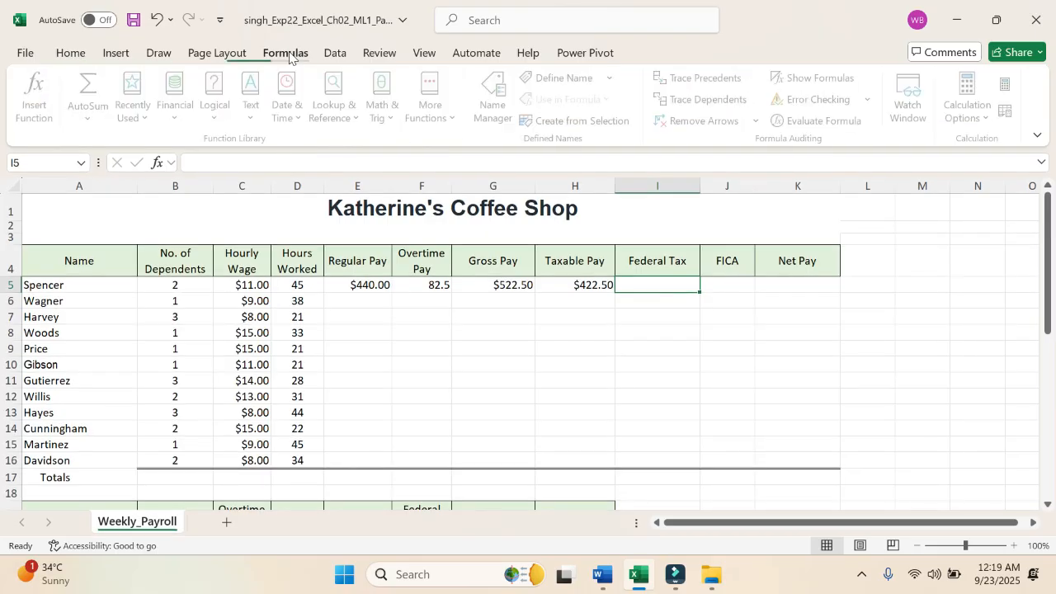
{"action": "left_click", "coordinate": [288, 55]}
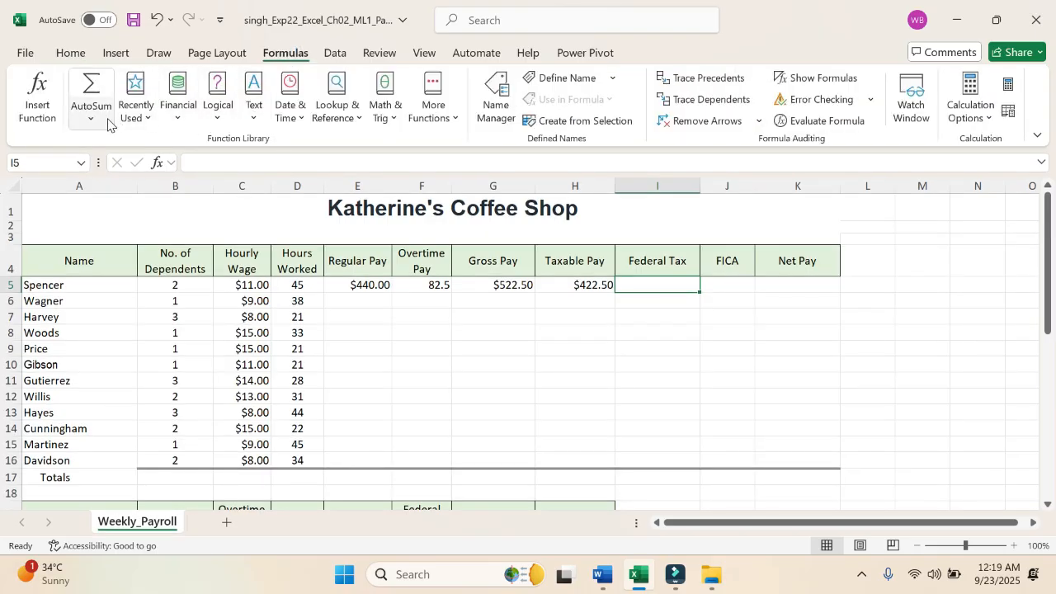
{"action": "left_click", "coordinate": [345, 118]}
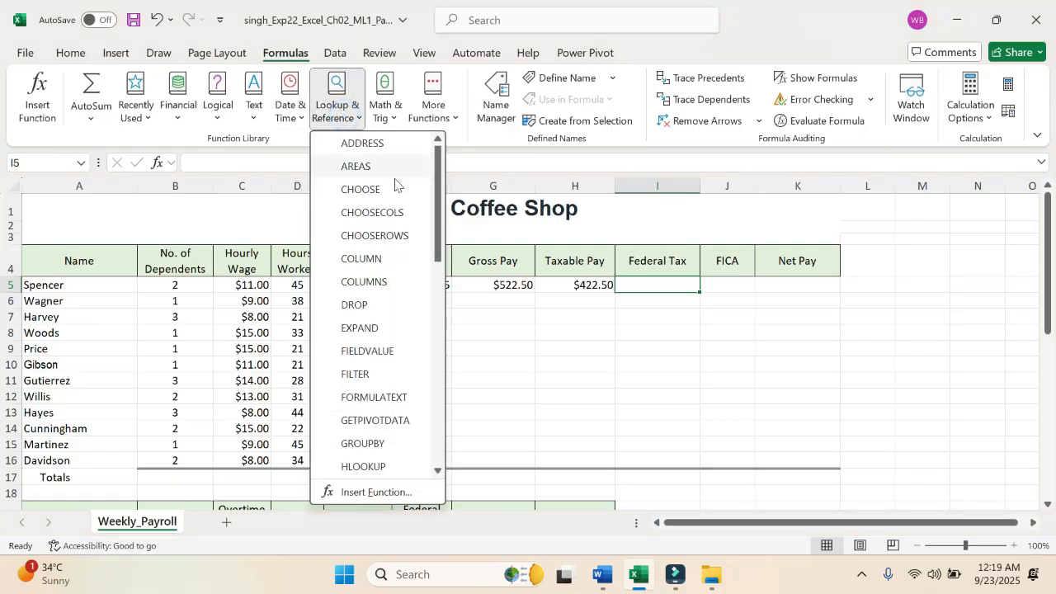
{"action": "left_click_drag", "start_coordinate": [437, 203], "coordinate": [440, 399]}
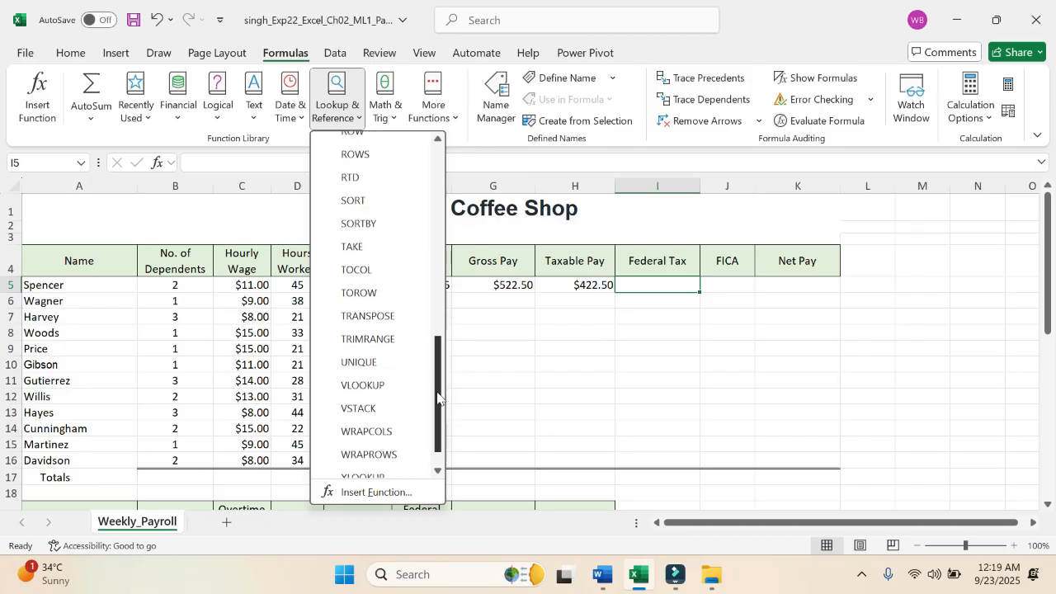
{"action": "left_click", "coordinate": [367, 386]}
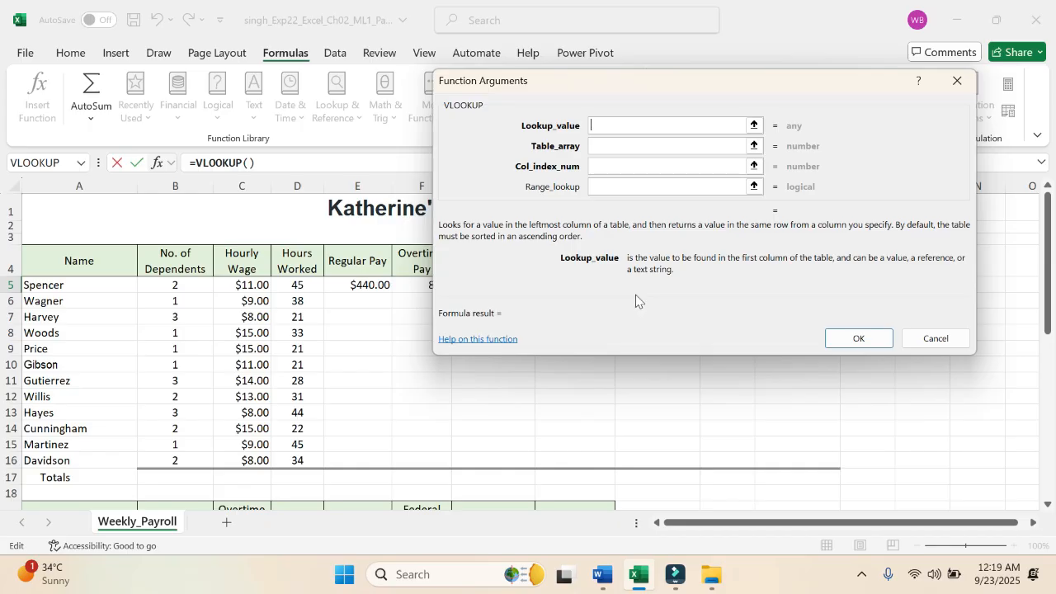
Step: Set the VLOOKUP lookup value to H5 and the table array to the tax rate range D24:E28
{"action": "left_click", "coordinate": [614, 127]}
{"action": "left_click_drag", "start_coordinate": [531, 86], "coordinate": [729, 148]}
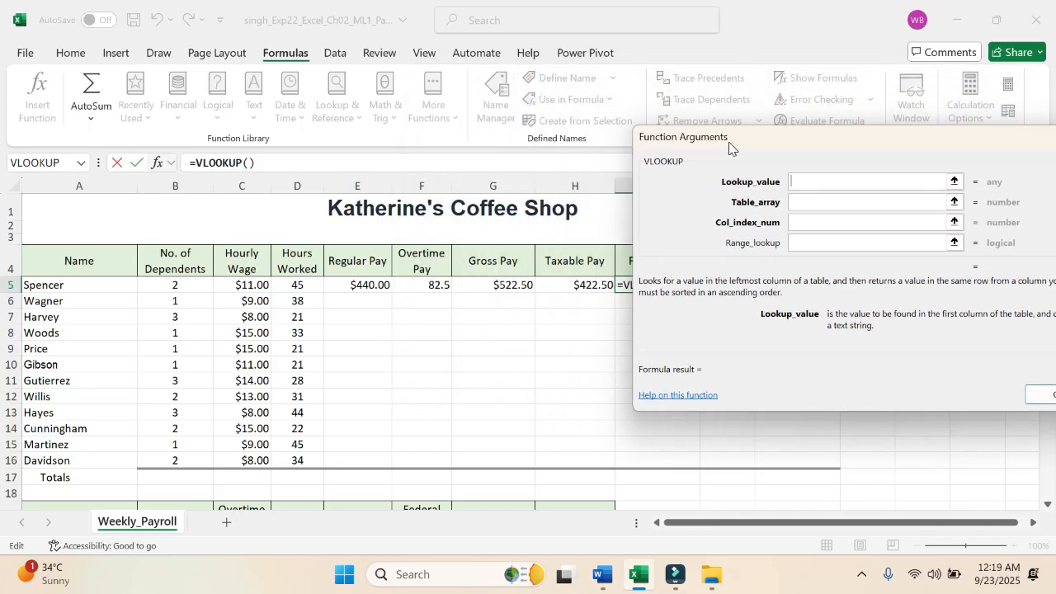
{"action": "left_click", "coordinate": [586, 284]}
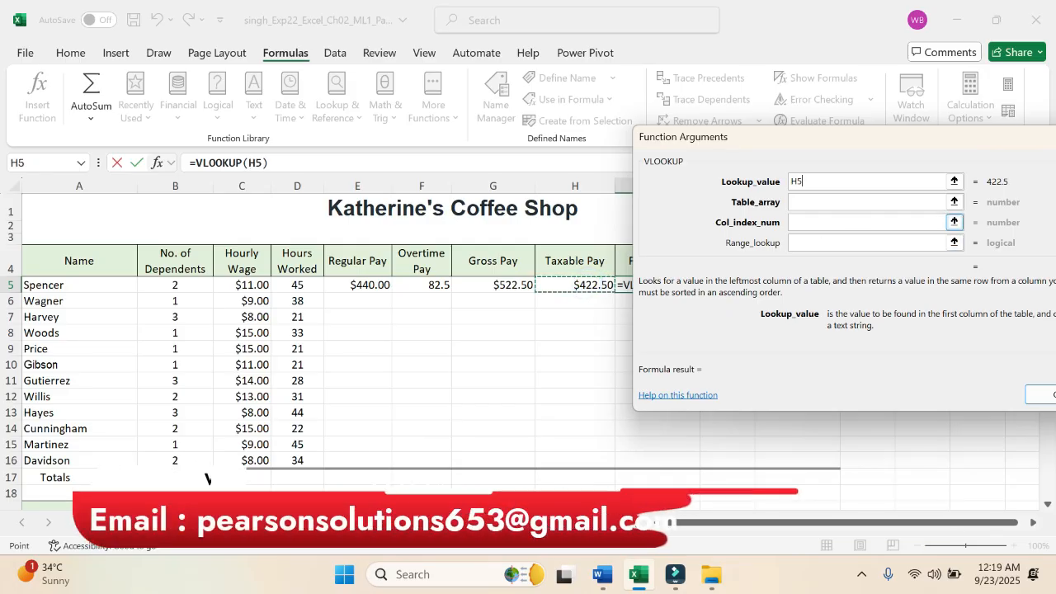
{"action": "left_click", "coordinate": [858, 202]}
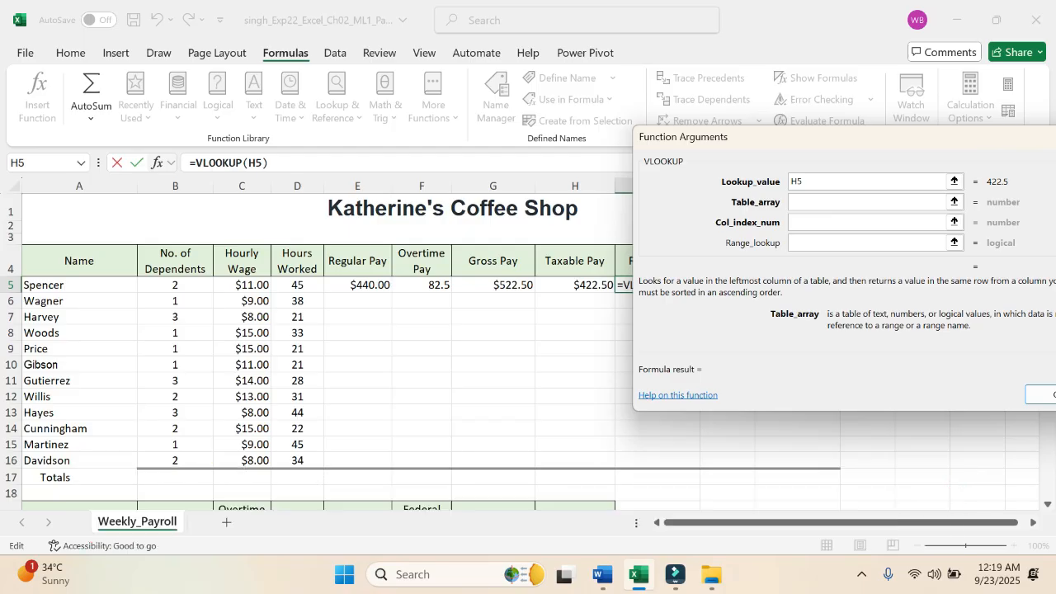
{"action": "scroll", "coordinate": [521, 378], "scroll_direction": "down", "scroll_amount": 3}
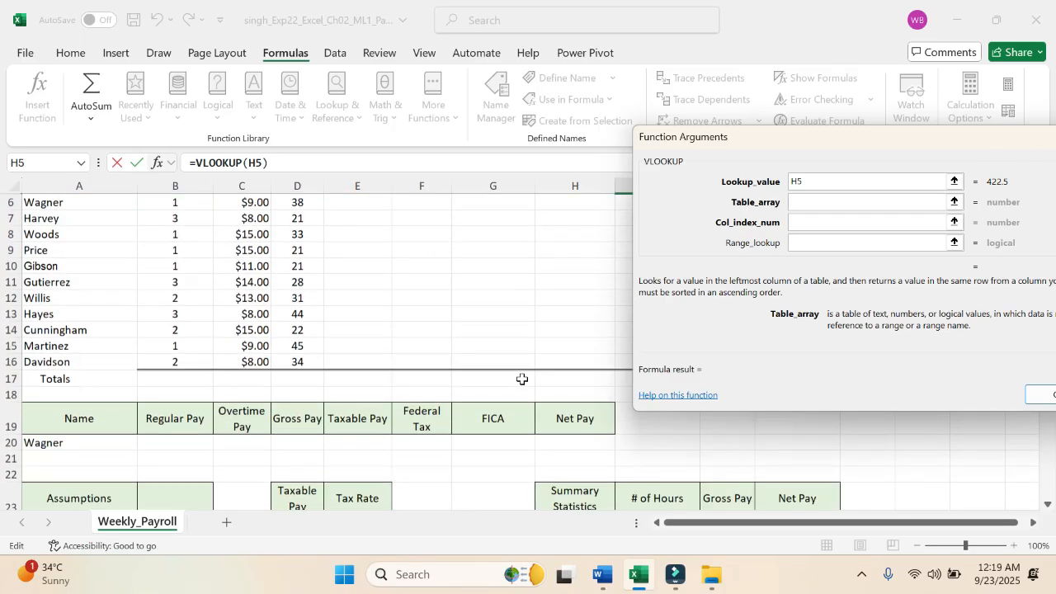
{"action": "scroll", "coordinate": [522, 379], "scroll_direction": "down", "scroll_amount": 2}
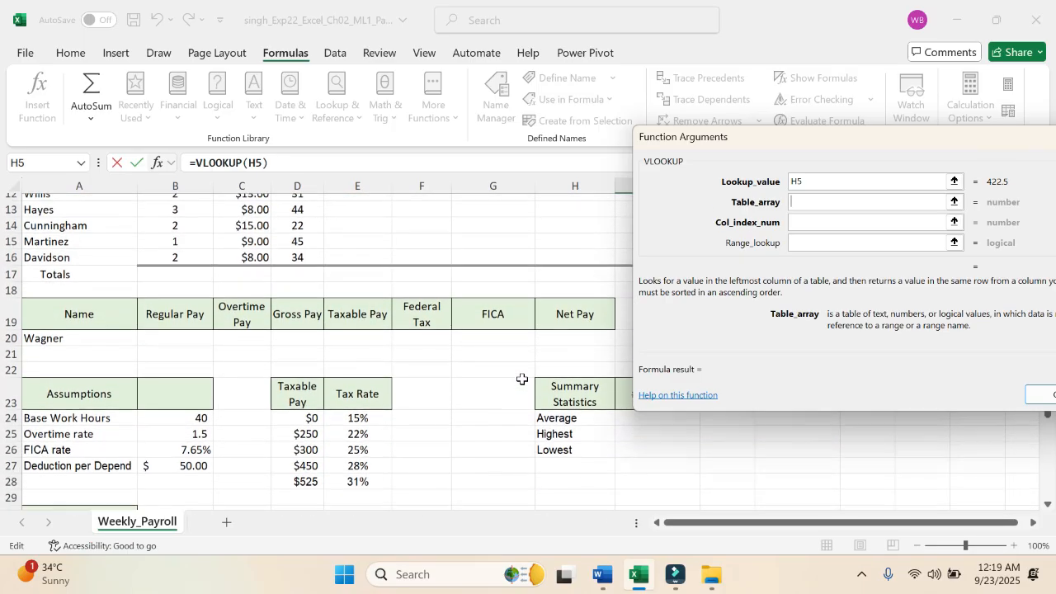
{"action": "left_click_drag", "start_coordinate": [307, 379], "coordinate": [360, 445]}
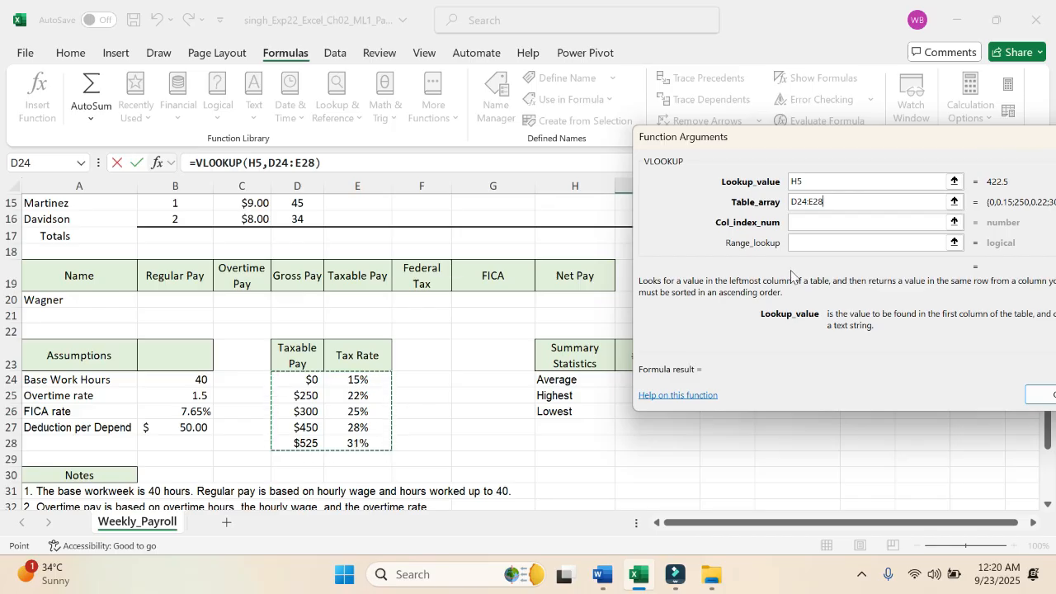
Step: Set the VLOOKUP column index number to 2 and insert the function into I5
{"action": "left_click", "coordinate": [825, 223]}
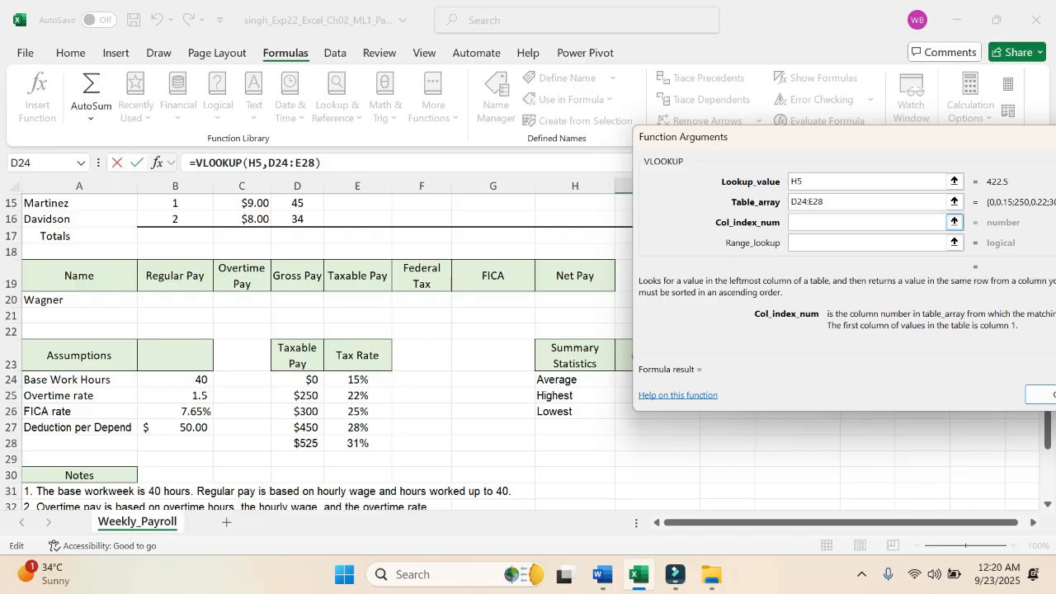
{"action": "type", "text": "2"}
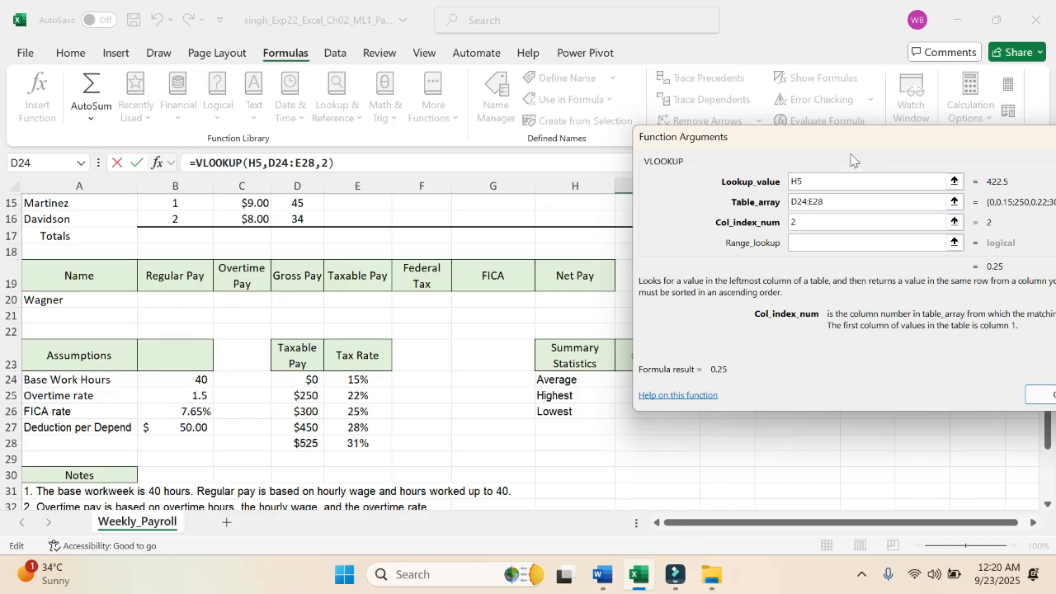
{"action": "left_click_drag", "start_coordinate": [851, 160], "coordinate": [691, 147]}
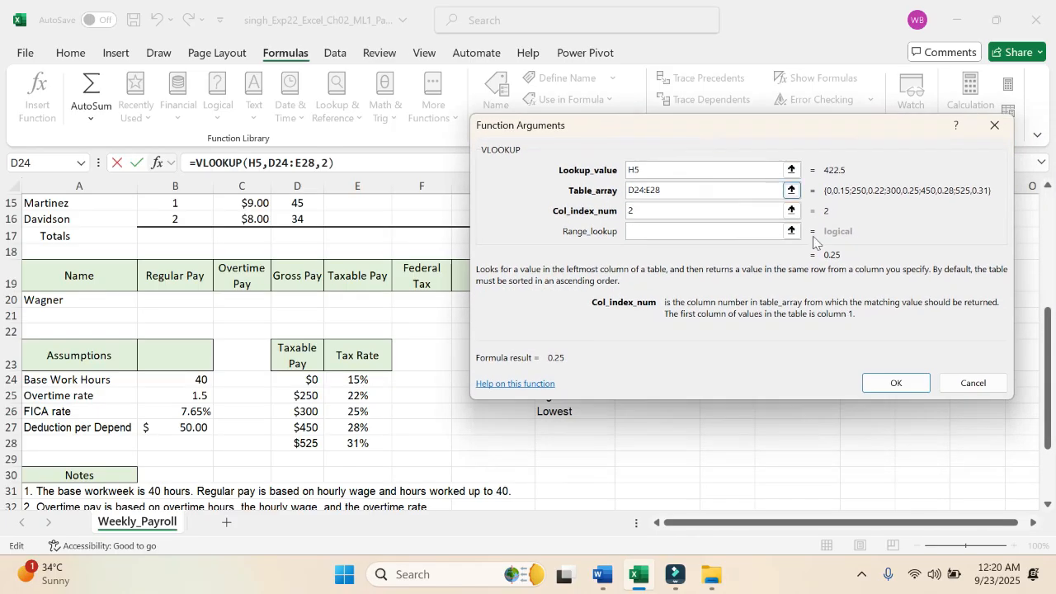
{"action": "left_click", "coordinate": [899, 386]}
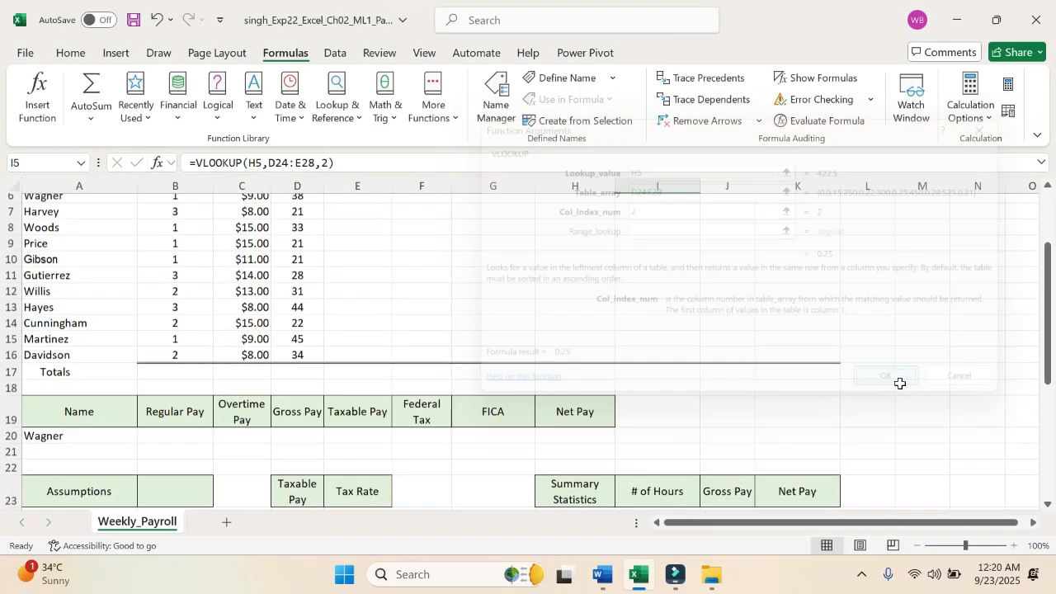
Step: Check the step 4 instruction in Word, return to Excel, and multiply the VLOOKUP in I5 by the taxable pay in H5
{"action": "scroll", "coordinate": [693, 356], "scroll_direction": "up", "scroll_amount": 1}
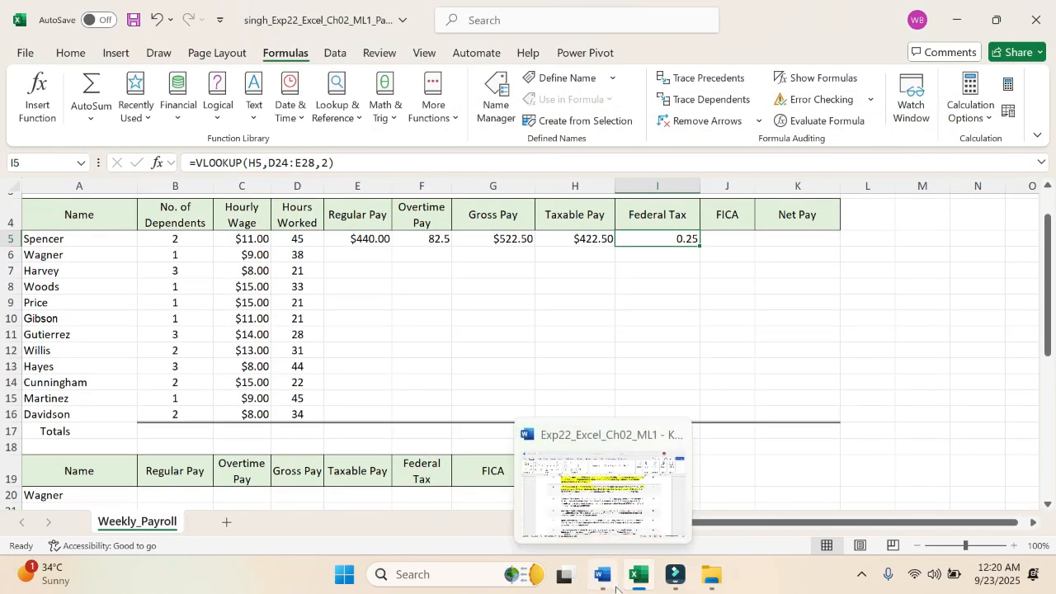
{"action": "left_click", "coordinate": [604, 577]}
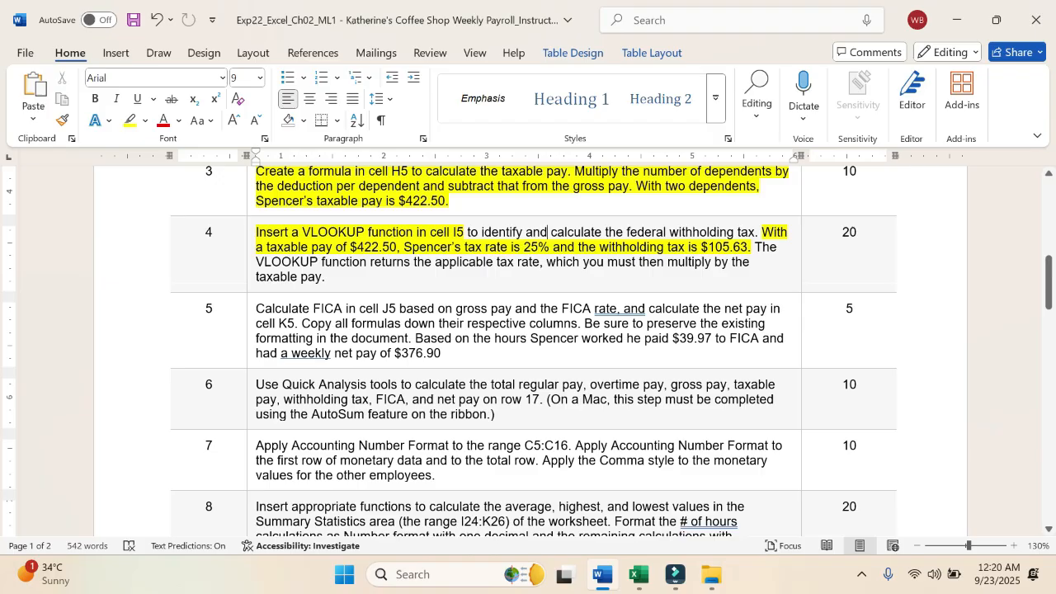
{"action": "mouse_move", "coordinate": [640, 580]}
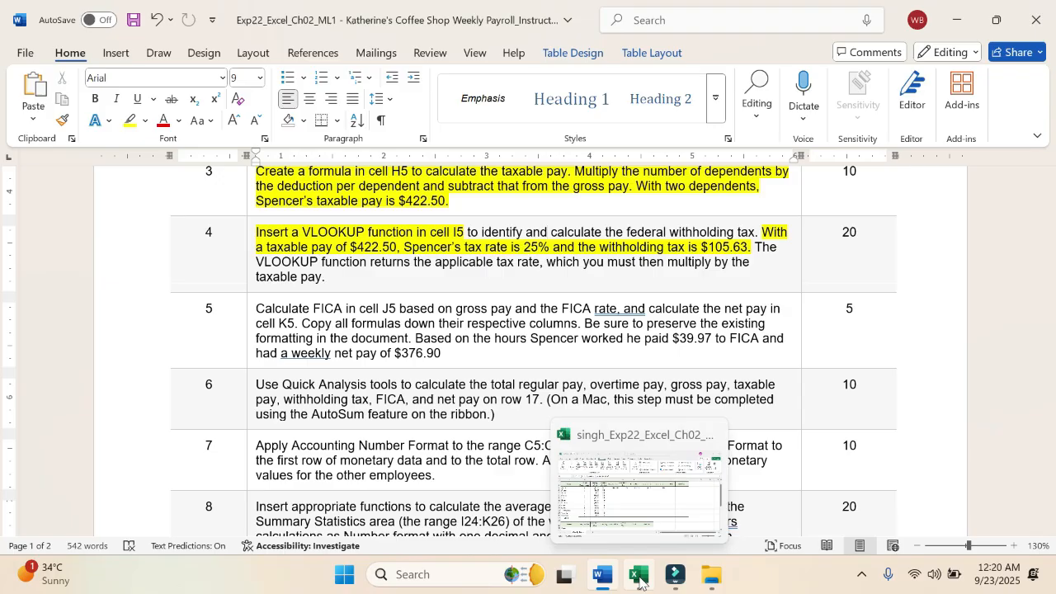
{"action": "left_click", "coordinate": [639, 579]}
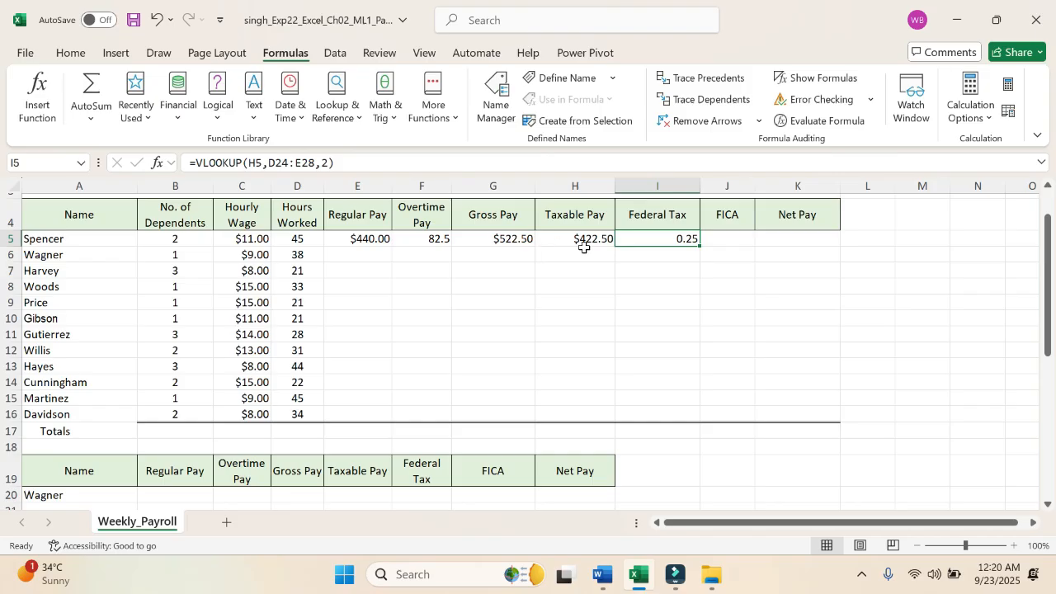
{"action": "left_click", "coordinate": [363, 164]}
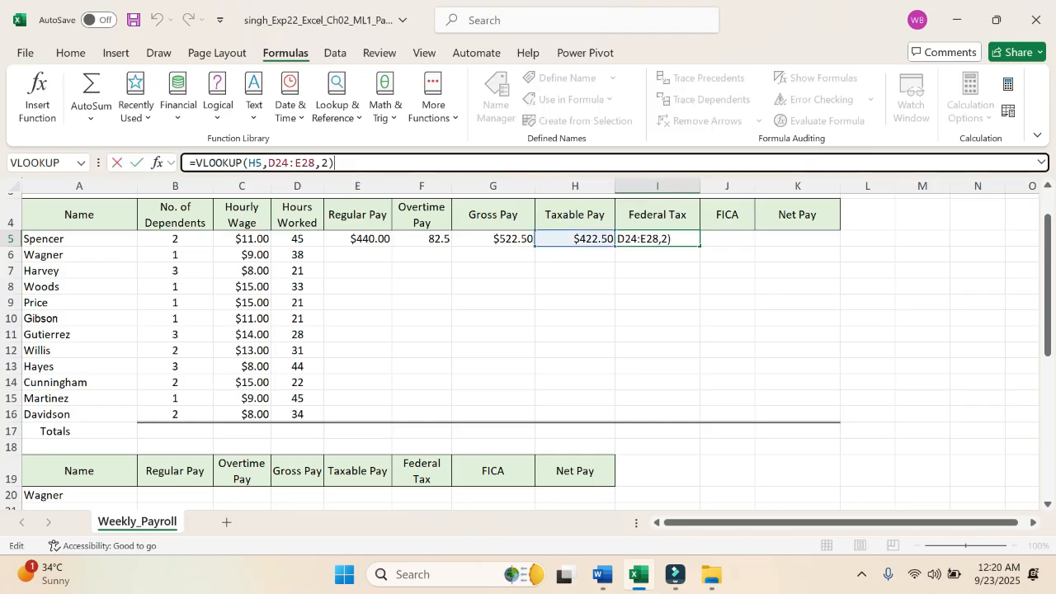
{"action": "type", "text": "*"}
{"action": "left_click", "coordinate": [591, 237]}
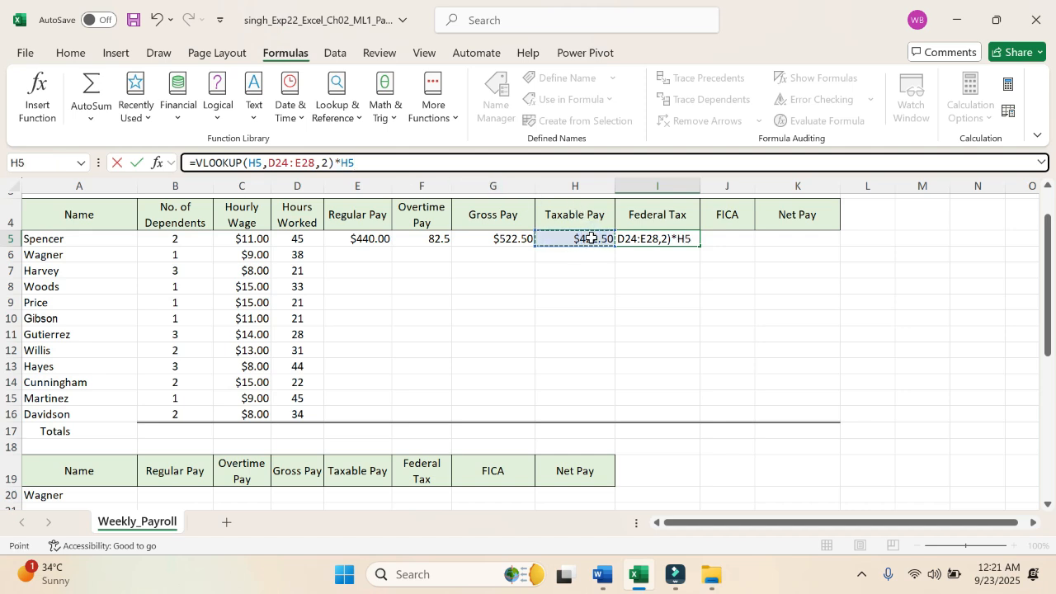
{"action": "key", "text": "Return"}
Step: Make the VLOOKUP table array in the I5 formula absolute as $D$24:$E$28
{"action": "left_click", "coordinate": [684, 237]}
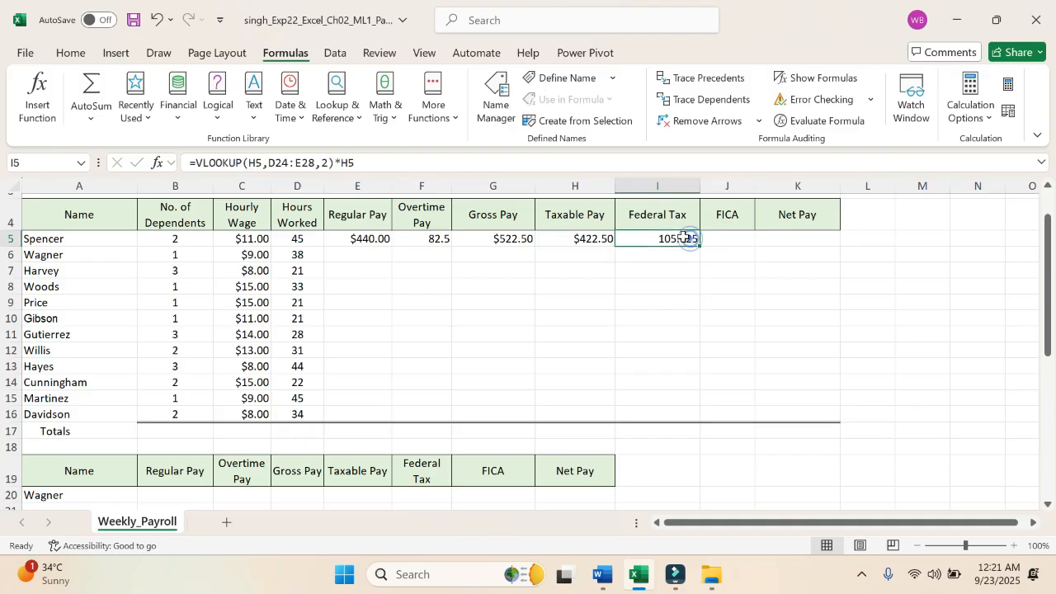
{"action": "left_click", "coordinate": [273, 162]}
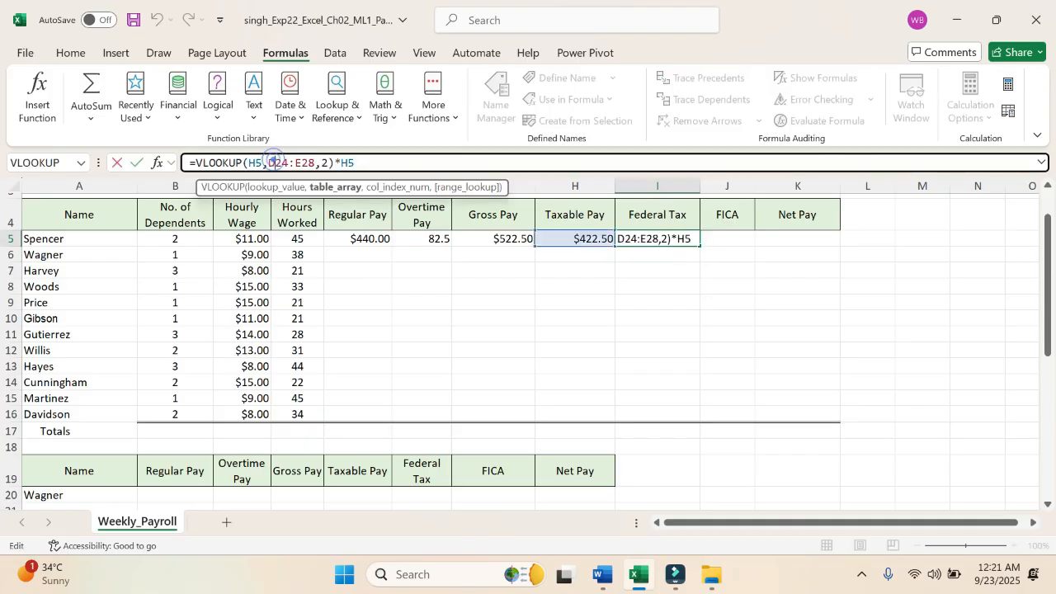
{"action": "key", "text": "F4"}
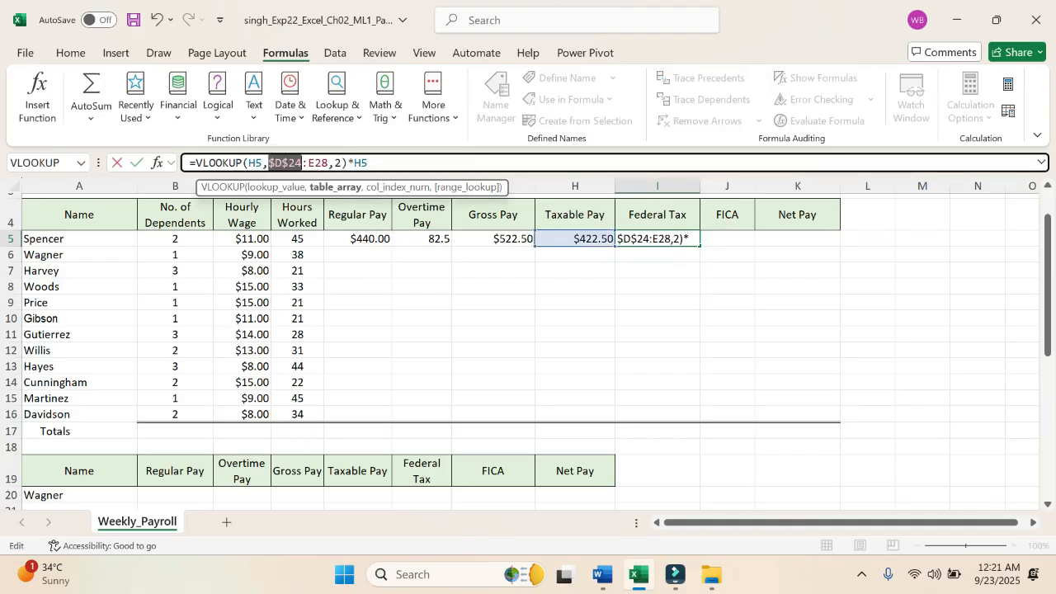
{"action": "left_click", "coordinate": [317, 161]}
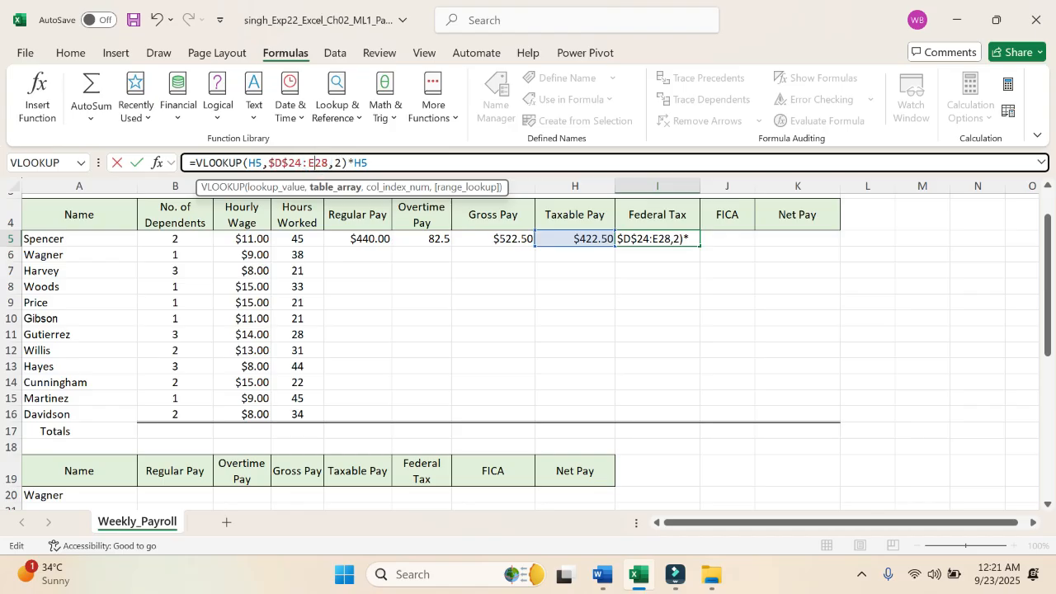
{"action": "key", "text": "F4"}
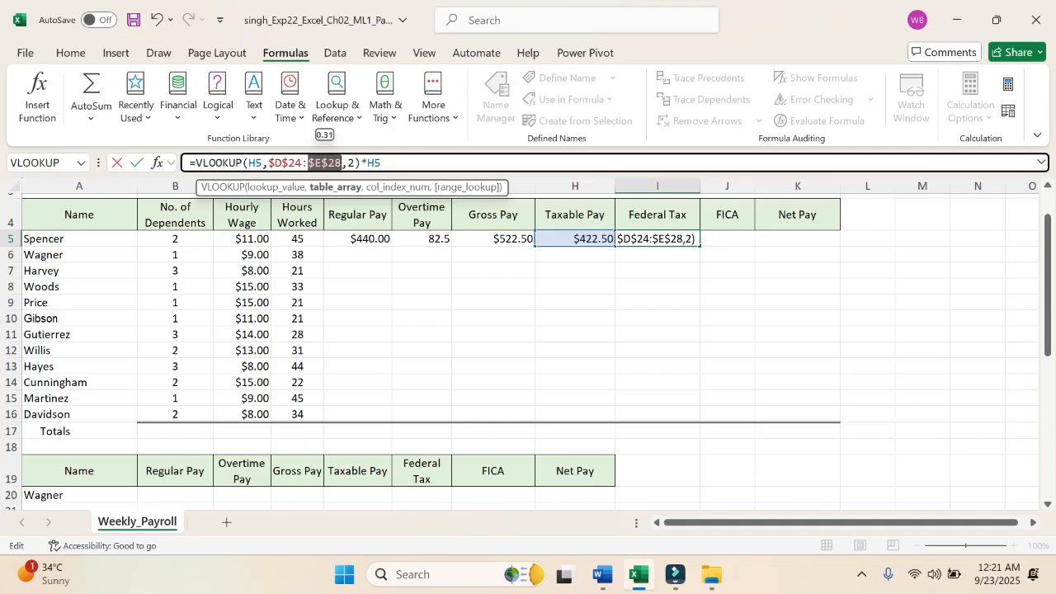
{"action": "key", "text": "Return"}
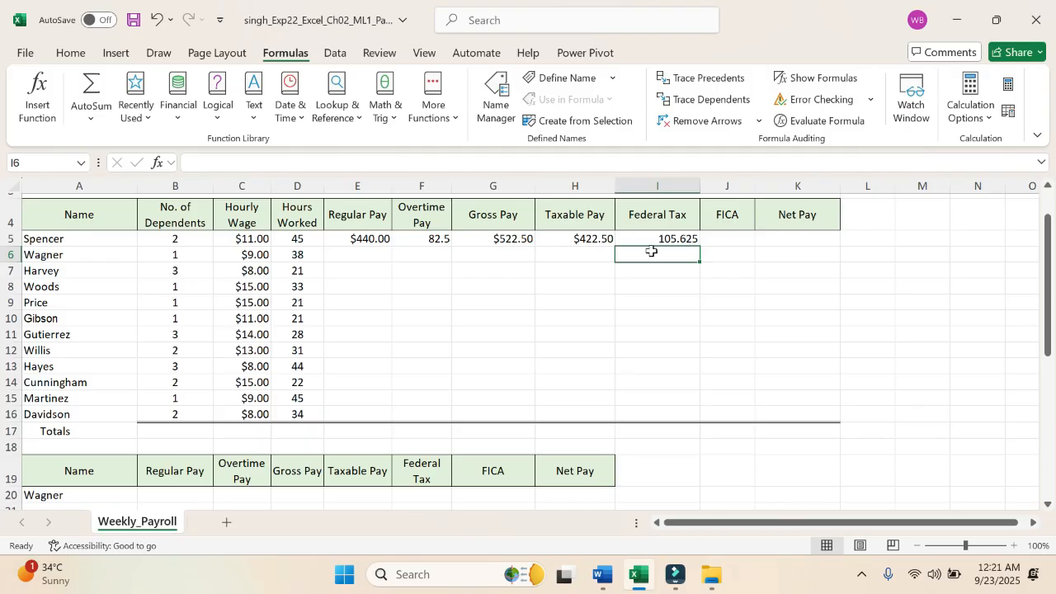
Step: Switch to Word and highlight the entire step 4 instruction in yellow
{"action": "left_click", "coordinate": [601, 575]}
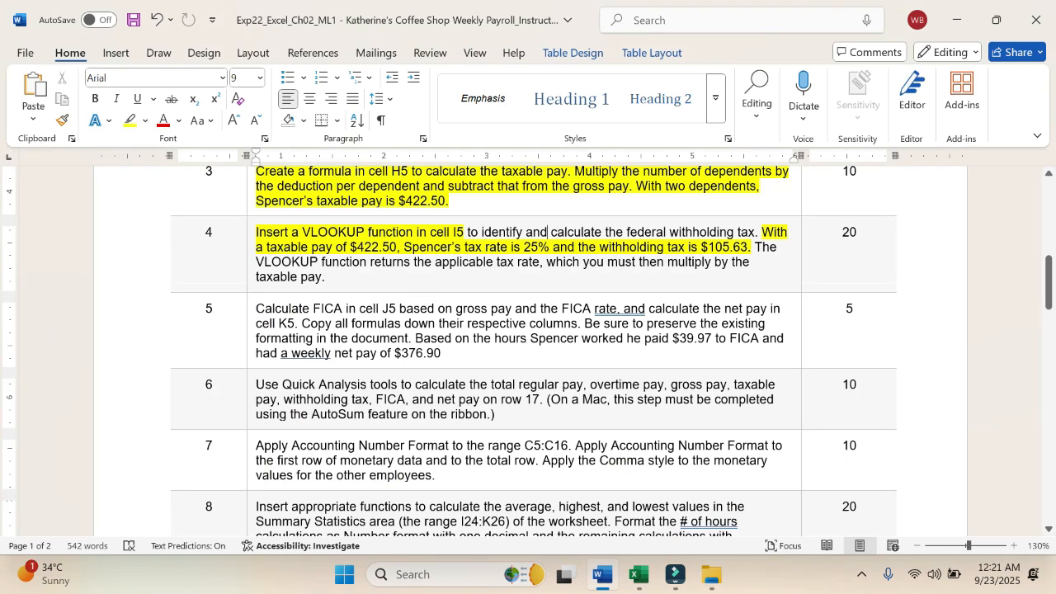
{"action": "left_click_drag", "start_coordinate": [257, 233], "coordinate": [326, 278]}
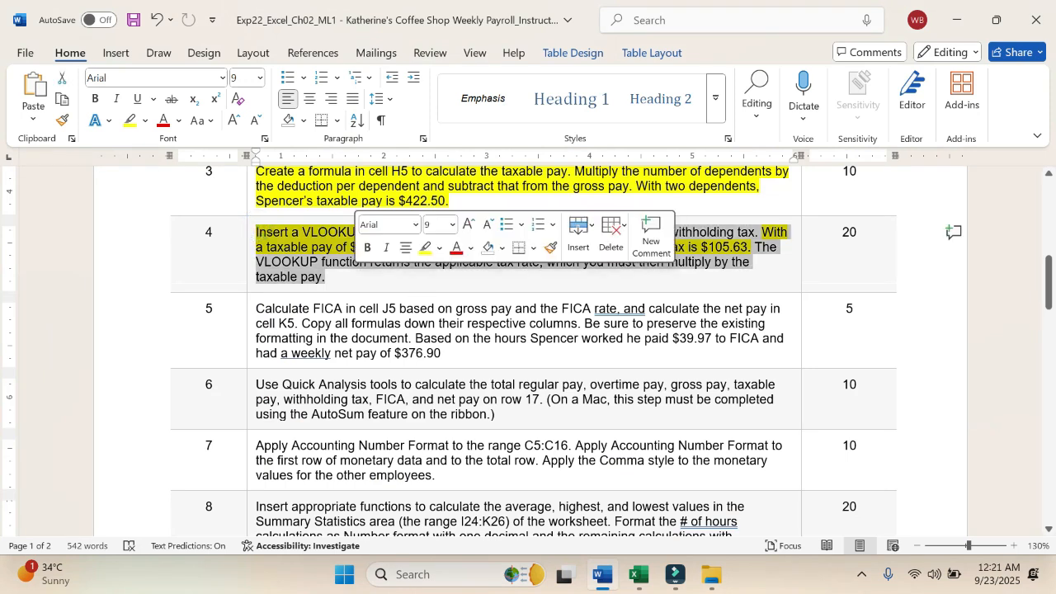
{"action": "left_click", "coordinate": [424, 249]}
{"action": "left_click", "coordinate": [424, 273]}
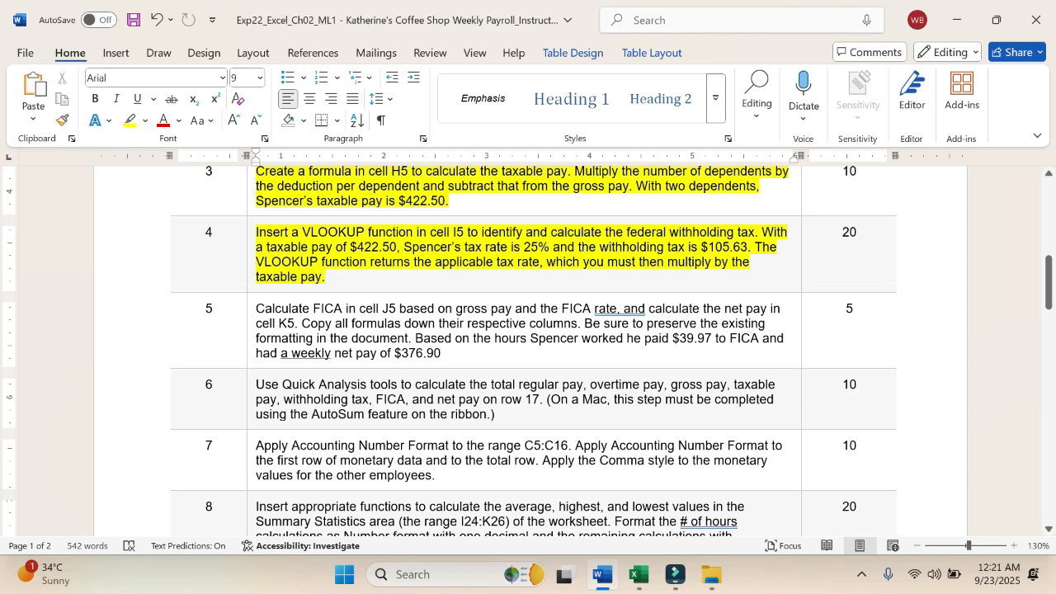
Step: Switch to Excel and calculate FICA in J5 with the formula =G5*$B$26, keeping the FICA rate reference absolute
{"action": "left_click", "coordinate": [638, 575]}
{"action": "left_click", "coordinate": [743, 238]}
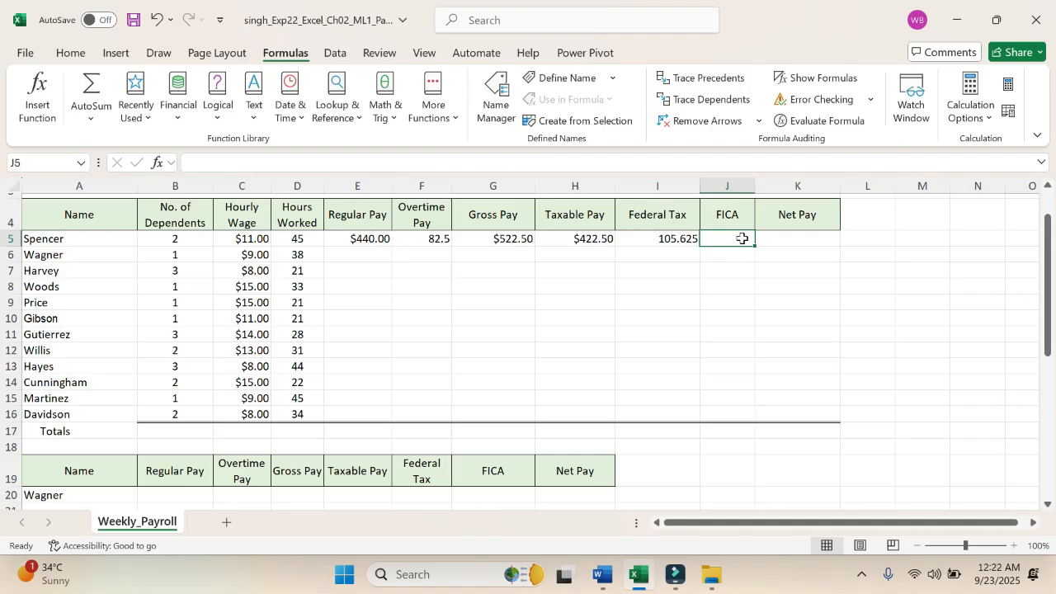
{"action": "type", "text": "="}
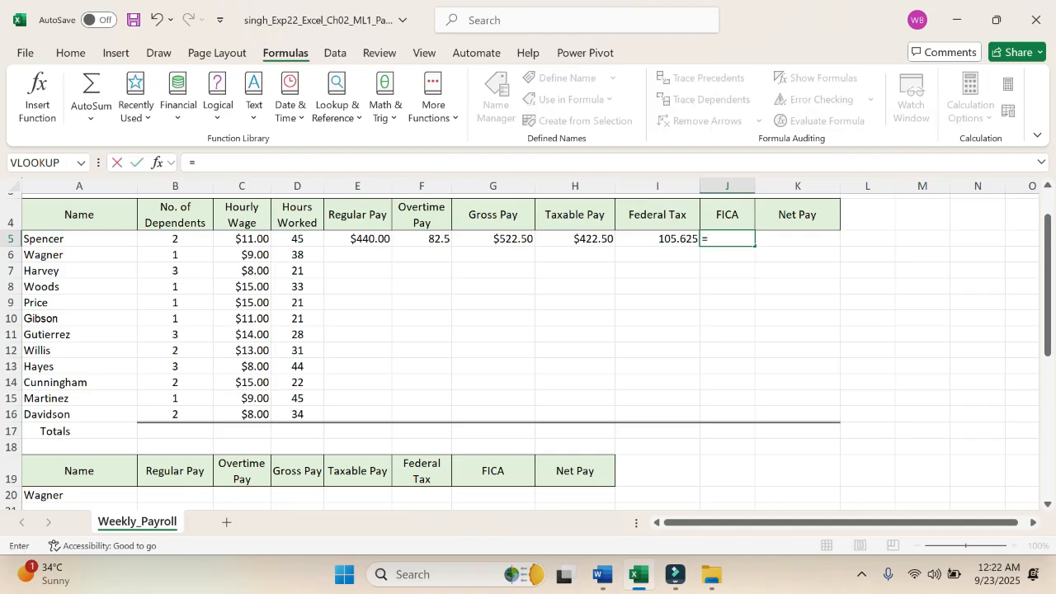
{"action": "left_click", "coordinate": [511, 240]}
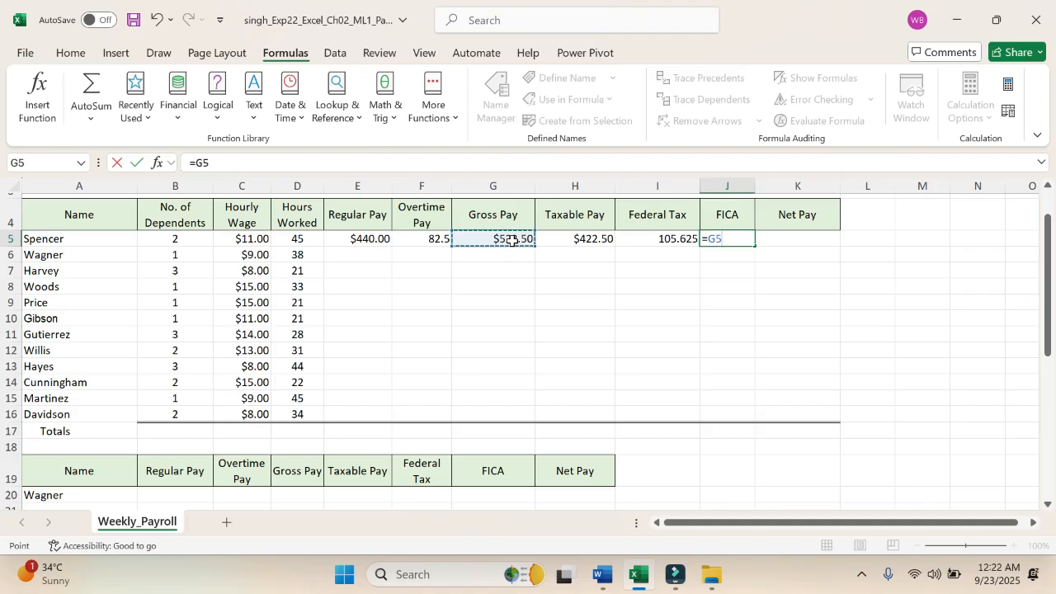
{"action": "type", "text": "*"}
{"action": "scroll", "coordinate": [223, 439], "scroll_direction": "down", "scroll_amount": 3}
{"action": "scroll", "coordinate": [223, 440], "scroll_direction": "down", "scroll_amount": 1}
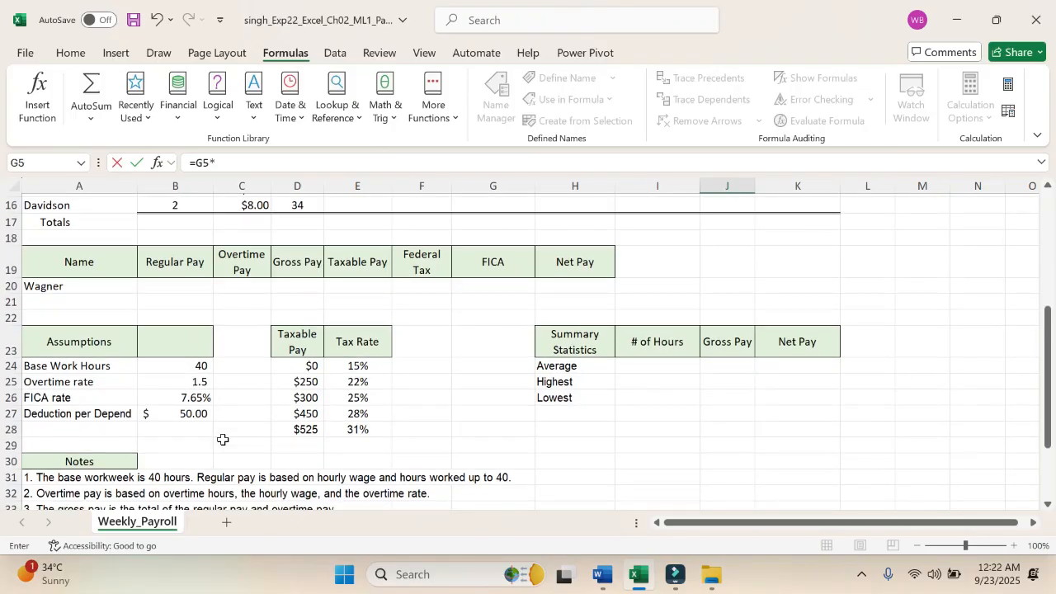
{"action": "left_click", "coordinate": [191, 397]}
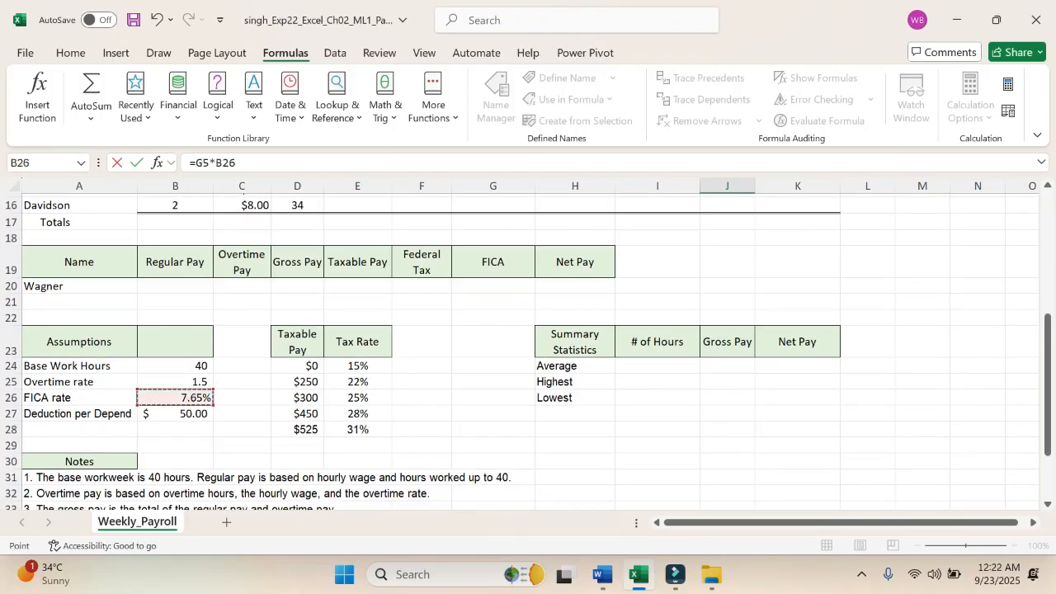
{"action": "left_click", "coordinate": [221, 163]}
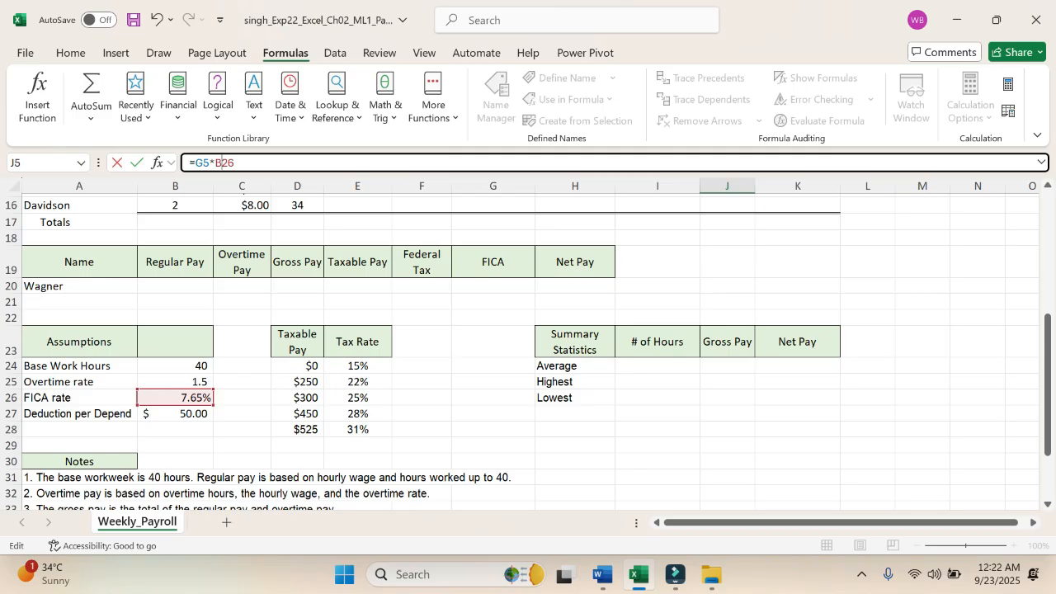
{"action": "key", "text": "F4"}
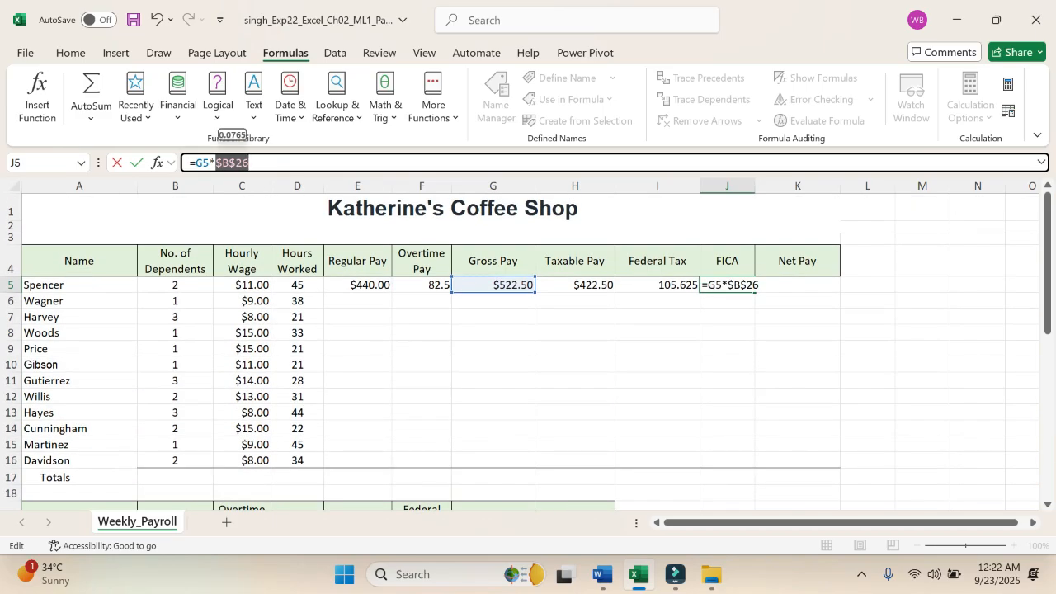
{"action": "left_click", "coordinate": [261, 162]}
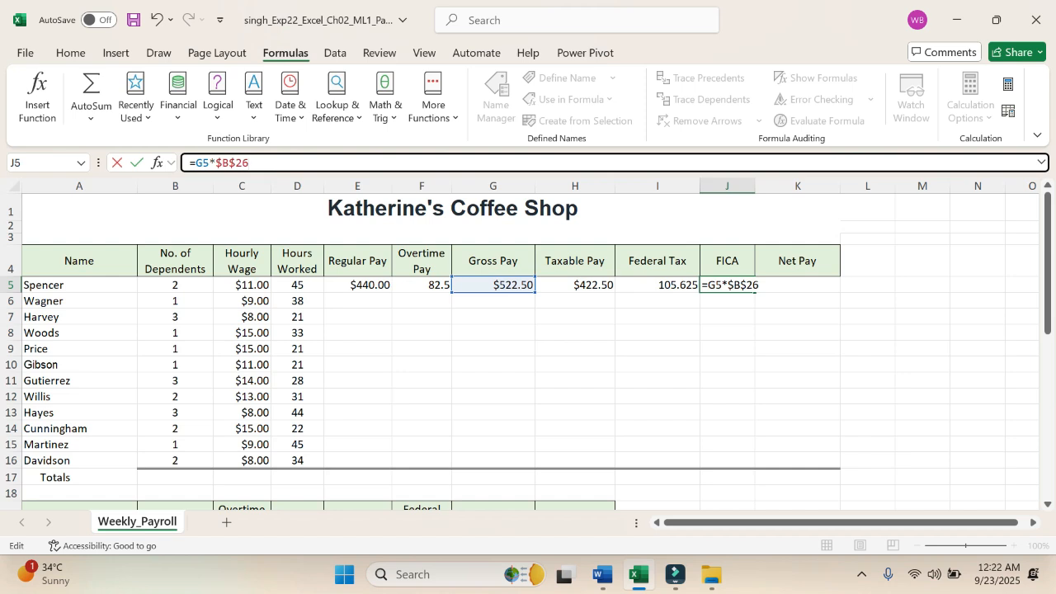
{"action": "key", "text": "Return"}
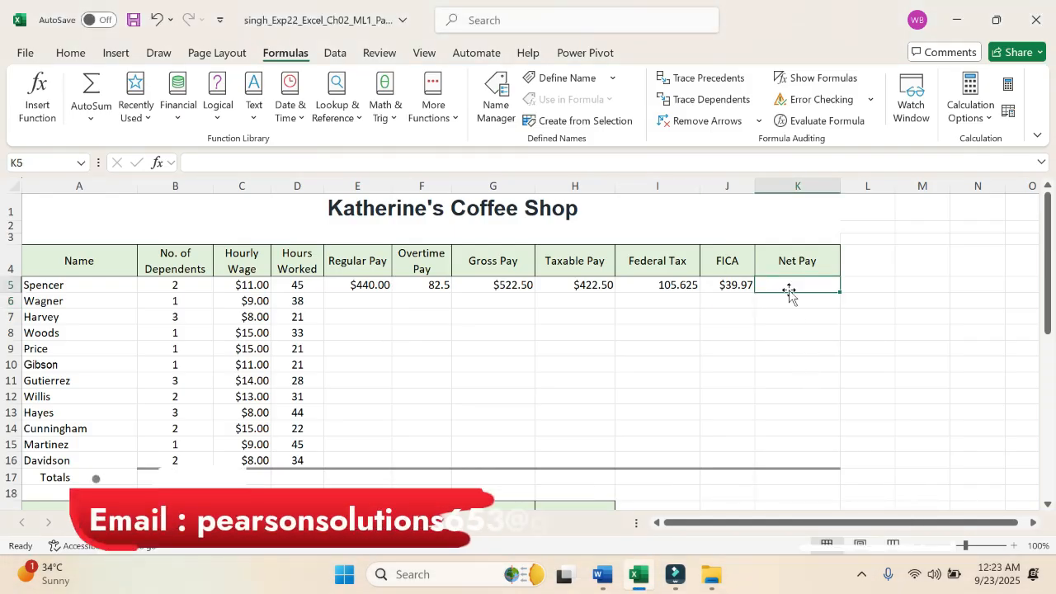
Step: Review the step 5 instruction in Word and calculate net pay in Excel cell K5 with the formula =G5-I5-J5
{"action": "left_click", "coordinate": [599, 581]}
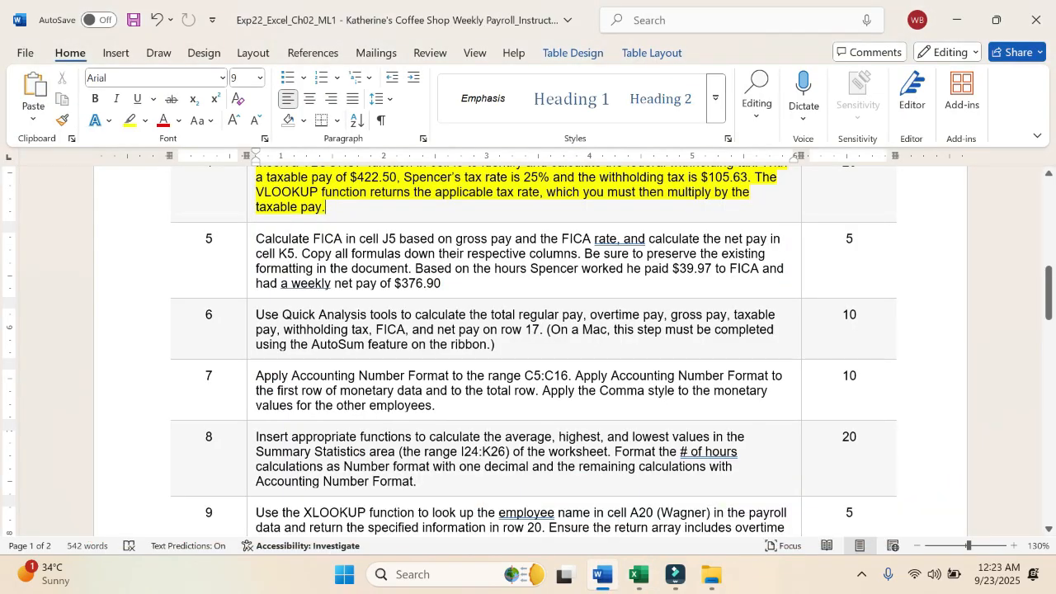
{"action": "left_click", "coordinate": [638, 575]}
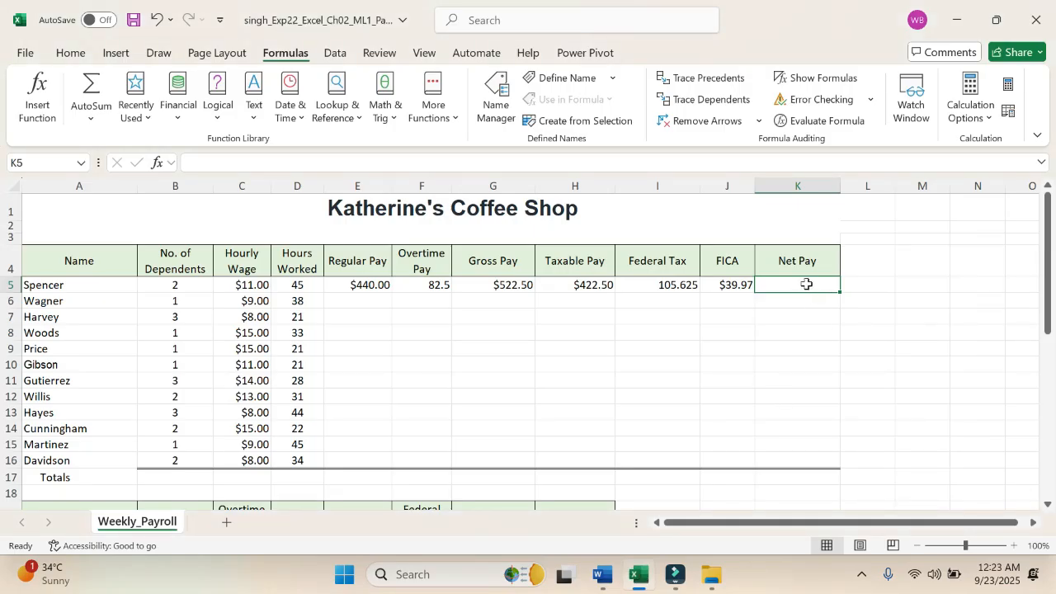
{"action": "type", "text": "="}
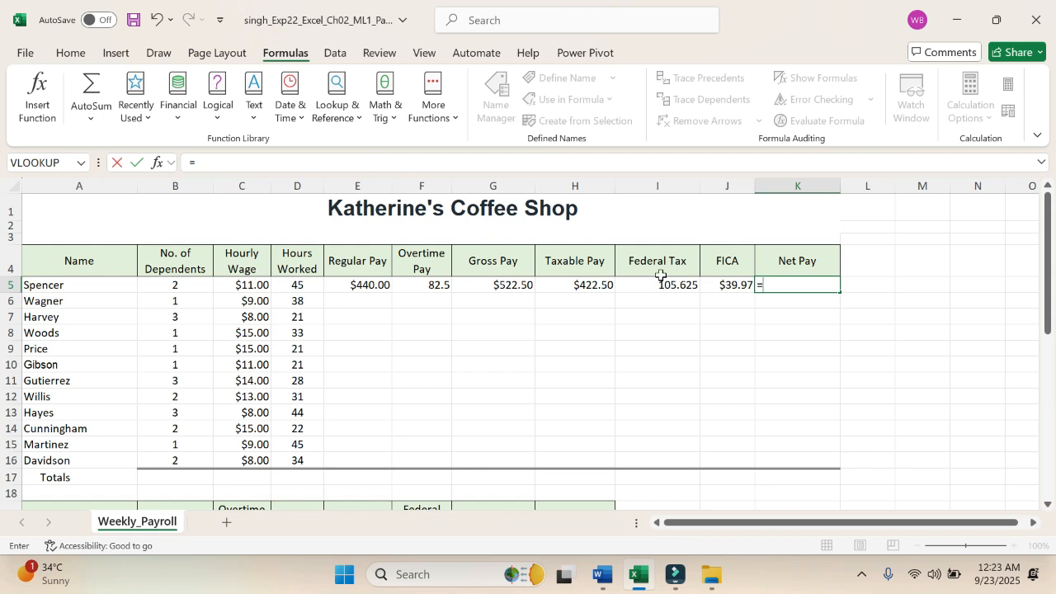
{"action": "left_click", "coordinate": [522, 284]}
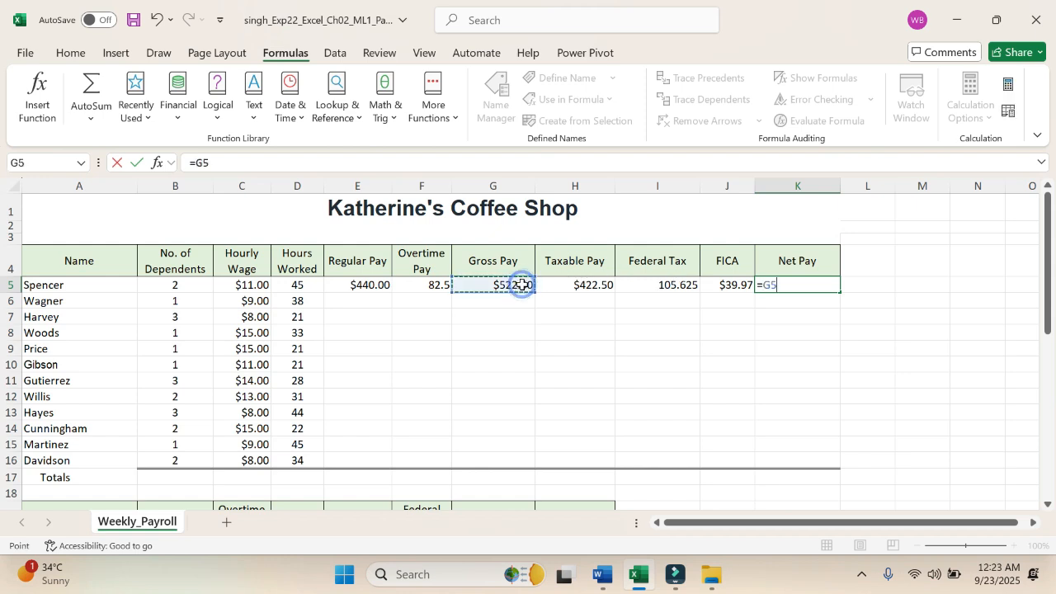
{"action": "type", "text": "-"}
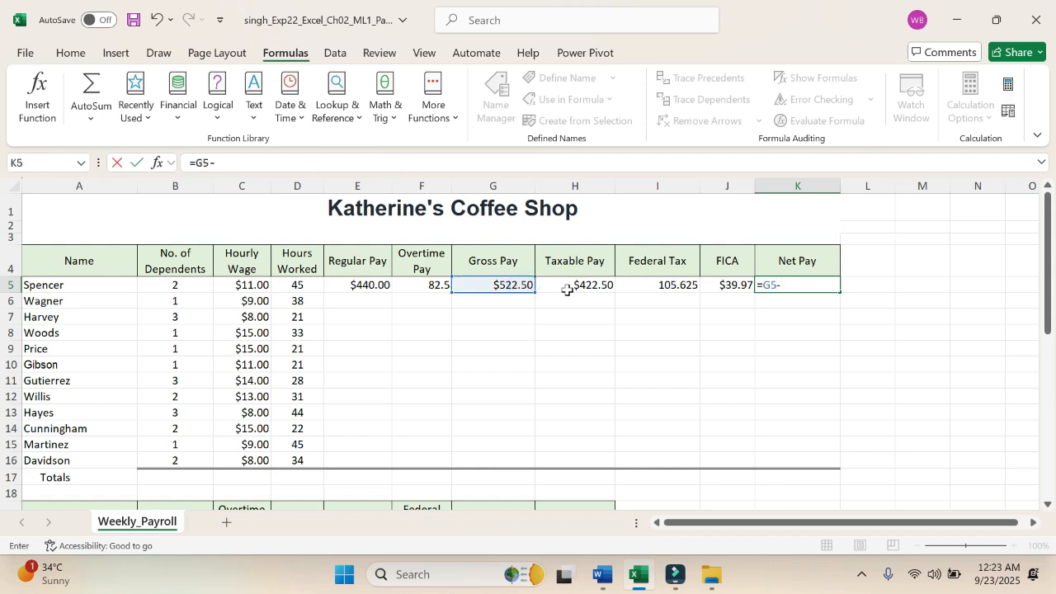
{"action": "left_click", "coordinate": [669, 283]}
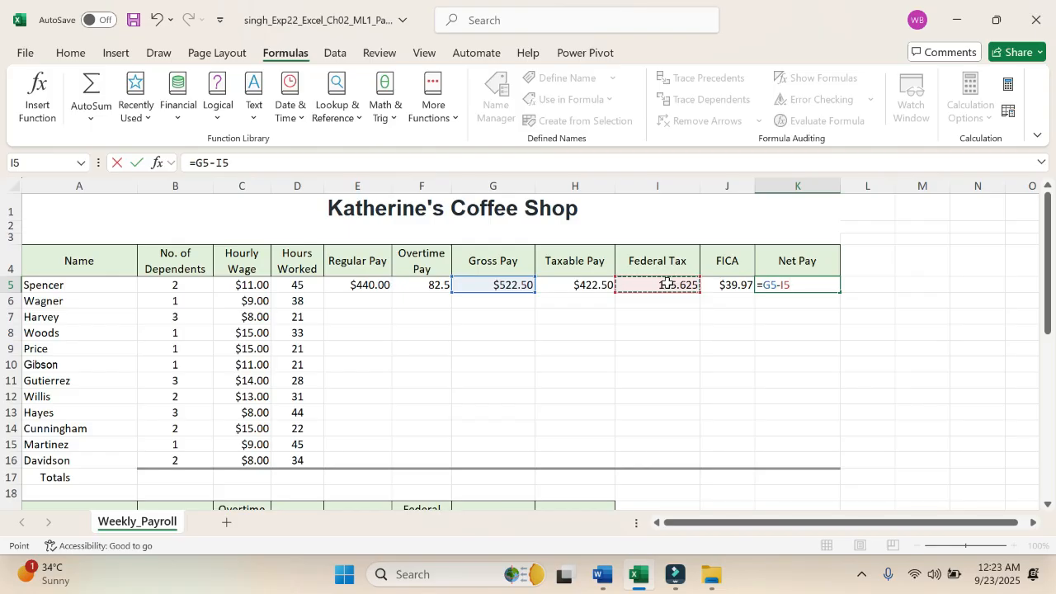
{"action": "type", "text": "-"}
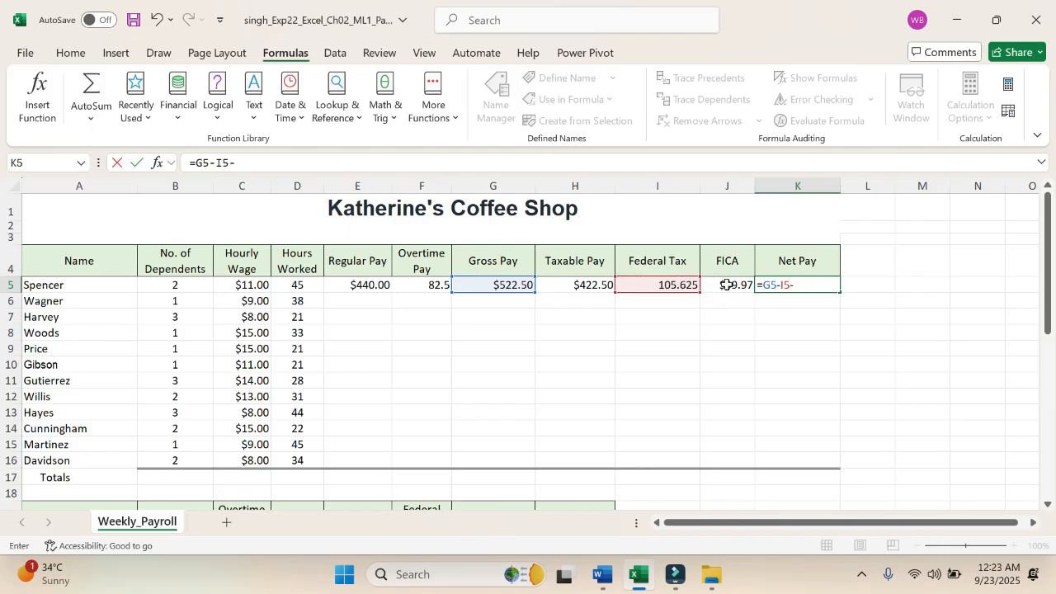
{"action": "left_click", "coordinate": [727, 286]}
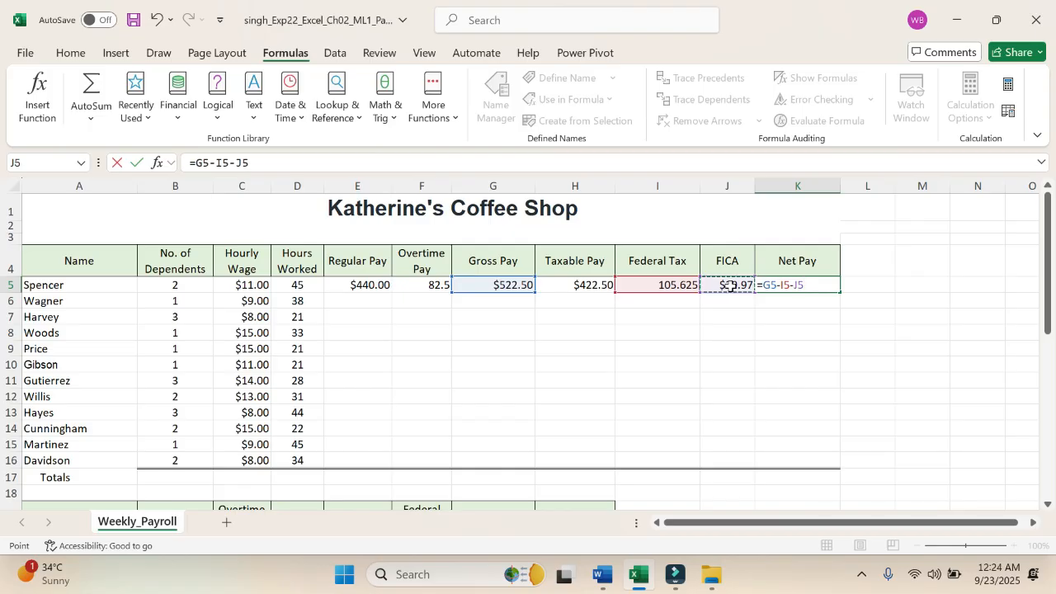
{"action": "key", "text": "Return"}
Step: Copy the row 5 formulas in E5:K5 down to E6:K16, pasting only formulas and number formatting
{"action": "left_click", "coordinate": [371, 284]}
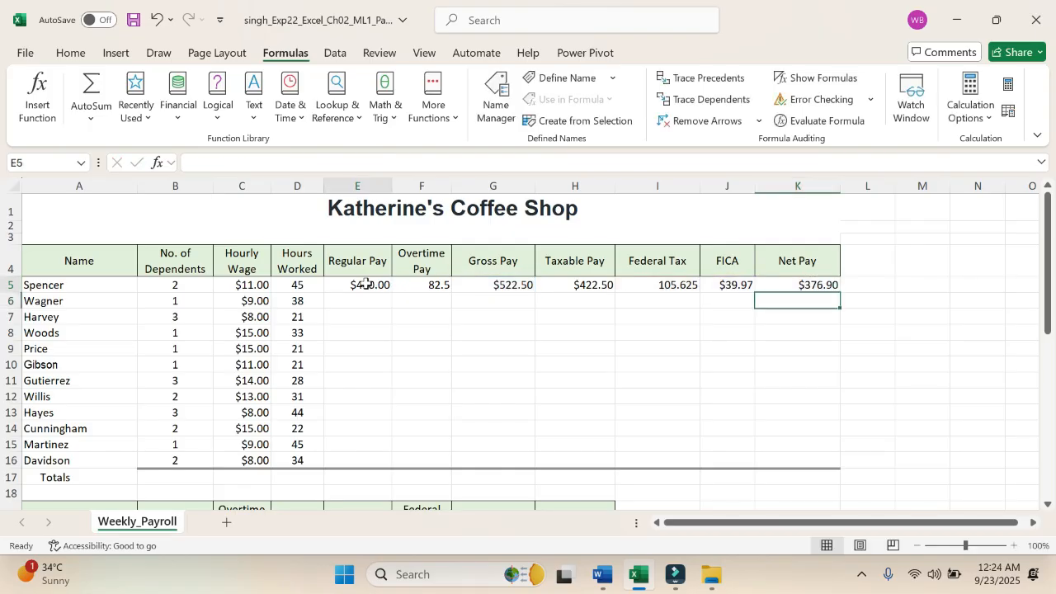
{"action": "left_click_drag", "start_coordinate": [366, 284], "coordinate": [804, 295]}
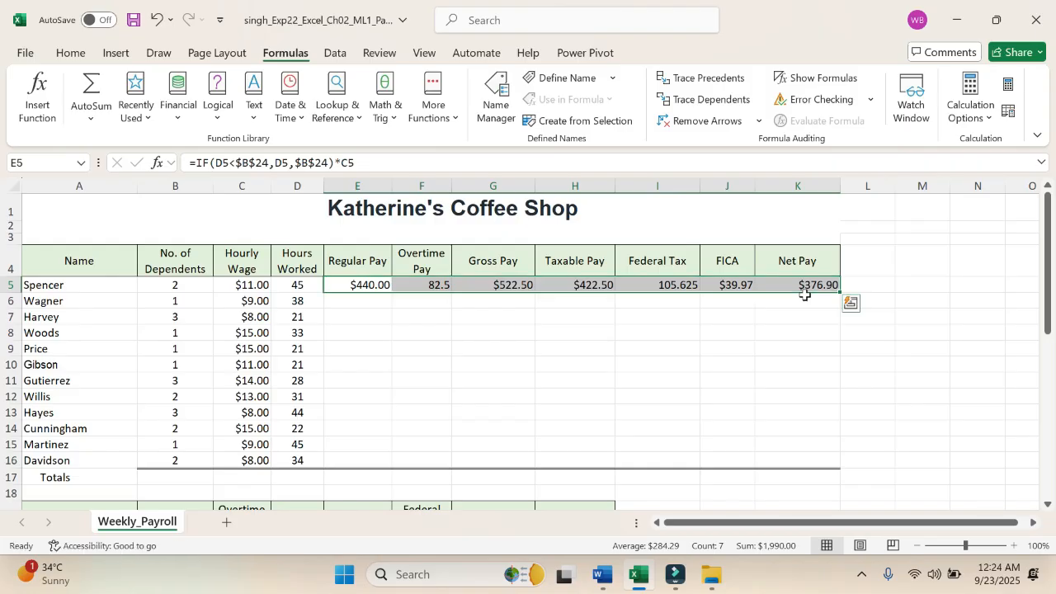
{"action": "key", "text": "ctrl+c"}
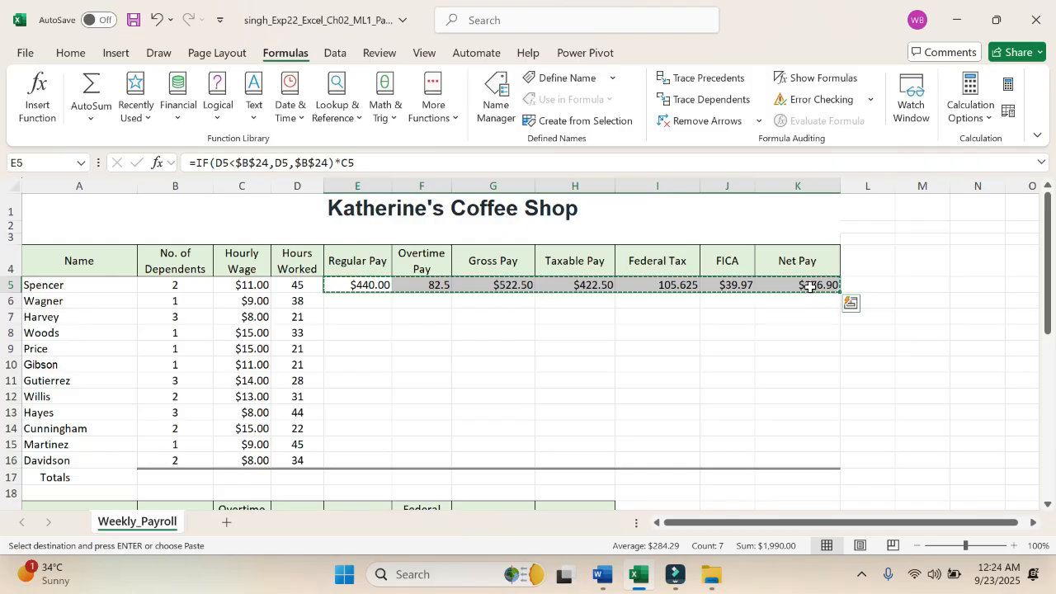
{"action": "left_click_drag", "start_coordinate": [364, 304], "coordinate": [784, 454]}
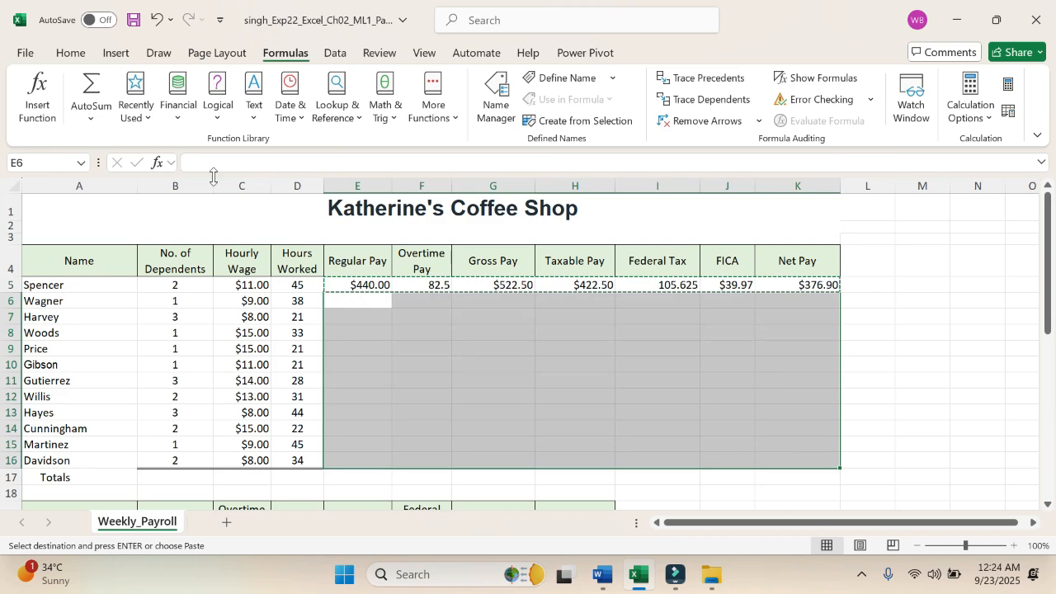
{"action": "left_click", "coordinate": [67, 53]}
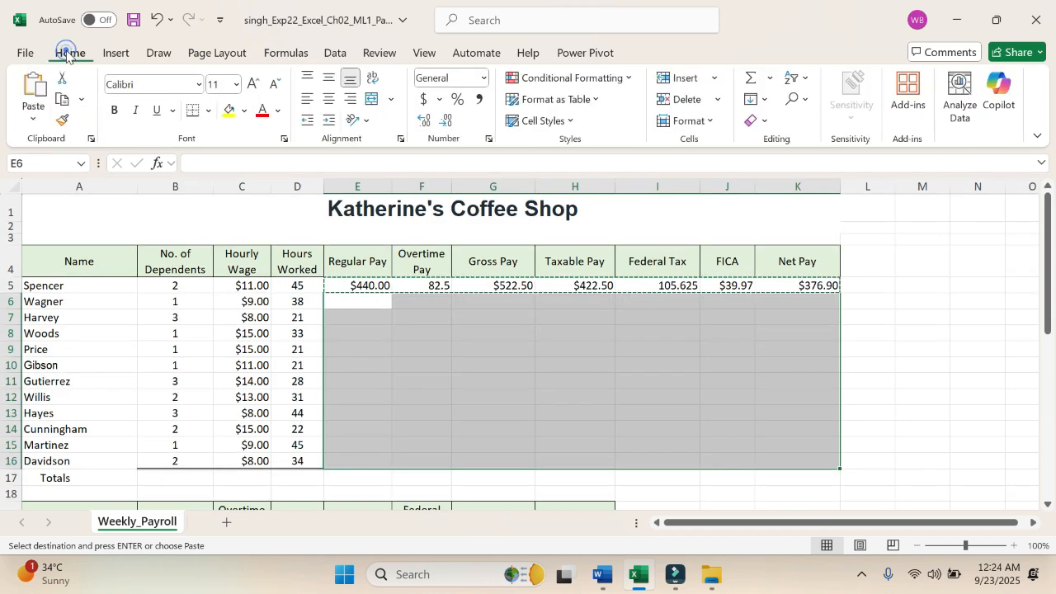
{"action": "left_click", "coordinate": [33, 118]}
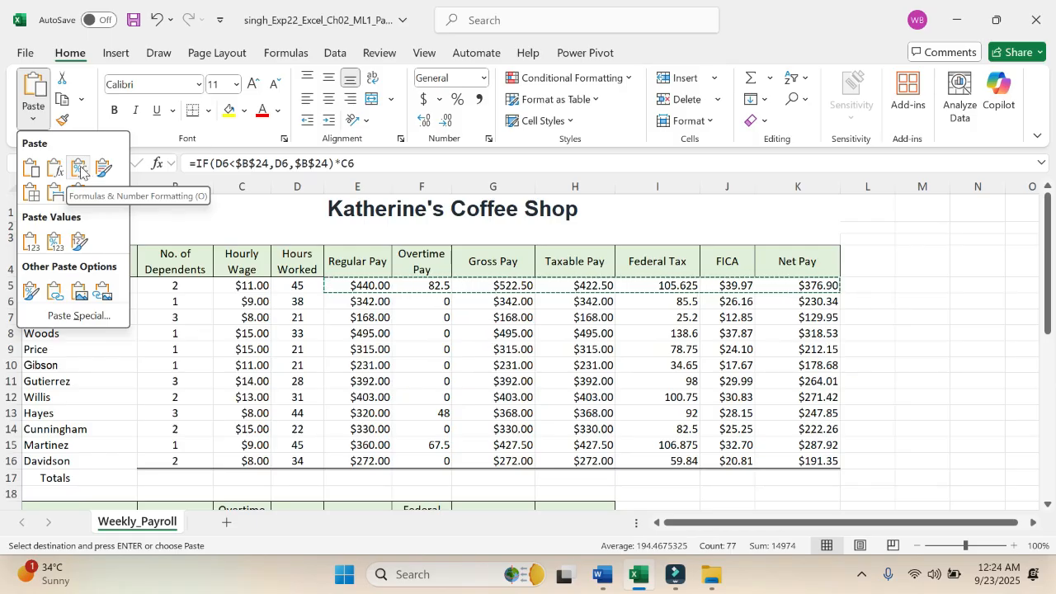
{"action": "left_click", "coordinate": [80, 171]}
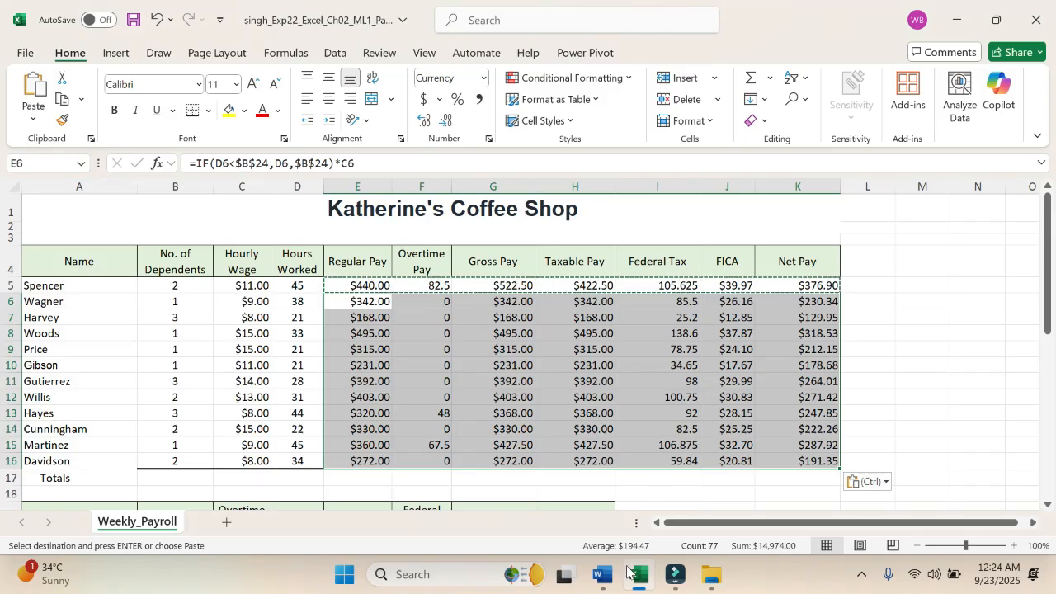
Step: Compare the FICA in J5 and net pay in K5 with the step 5 instruction in Word
{"action": "left_click", "coordinate": [603, 575]}
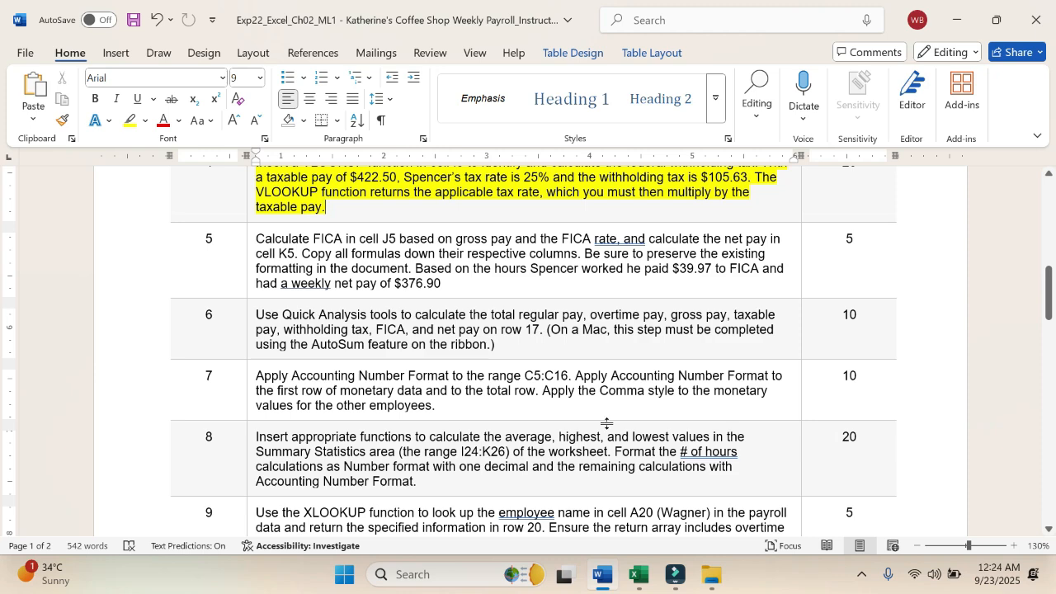
{"action": "left_click", "coordinate": [636, 583]}
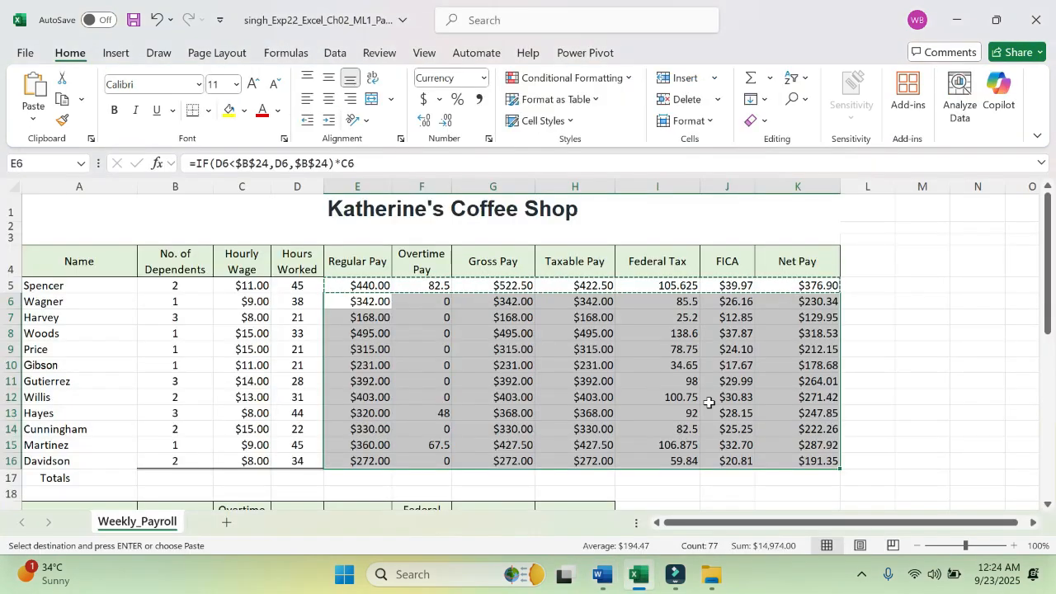
{"action": "left_click", "coordinate": [790, 282]}
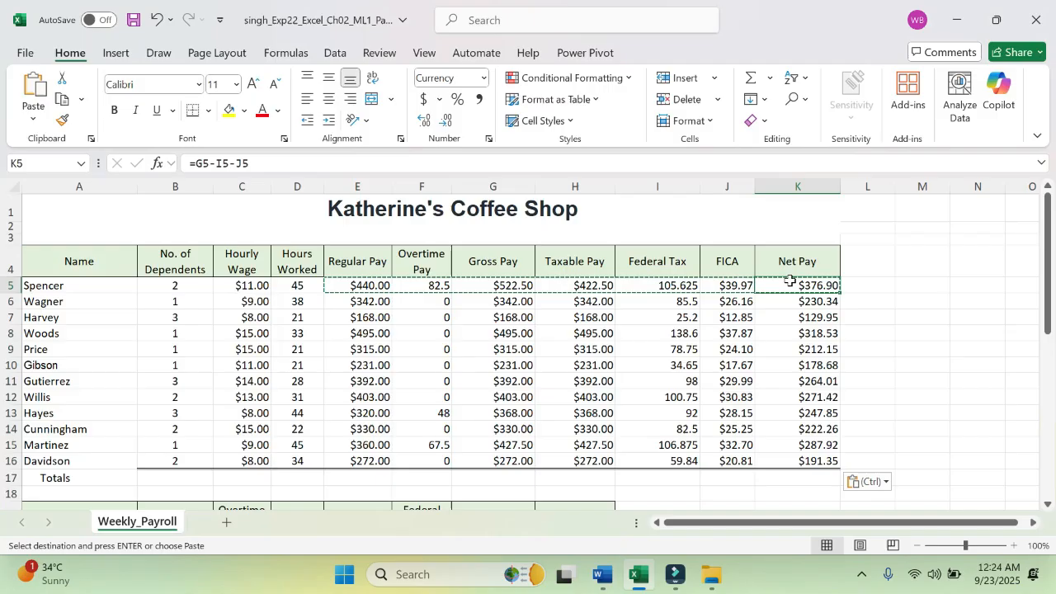
{"action": "left_click", "coordinate": [736, 286]}
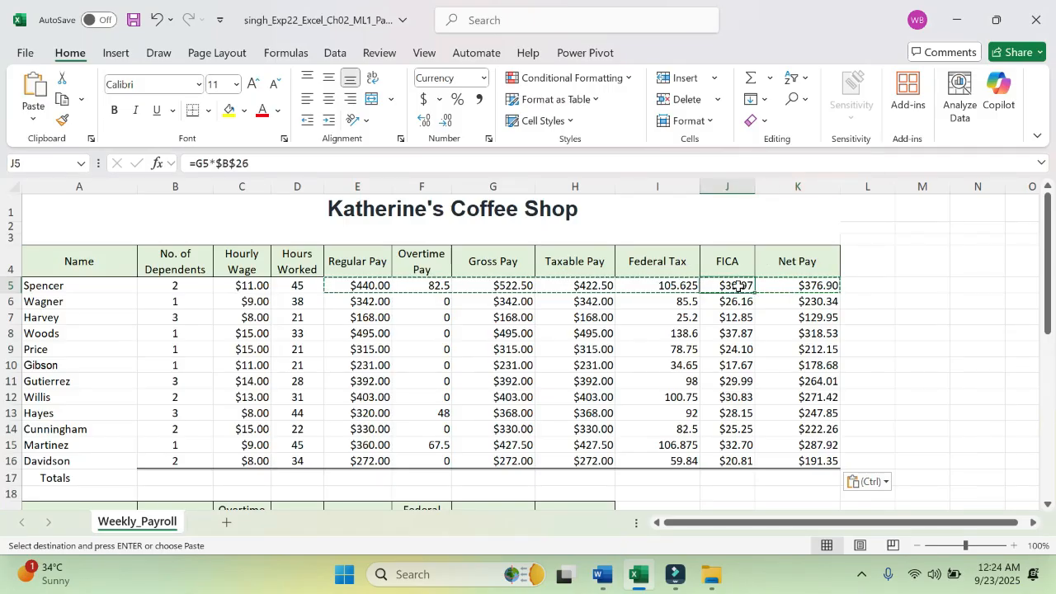
{"action": "left_click", "coordinate": [807, 287]}
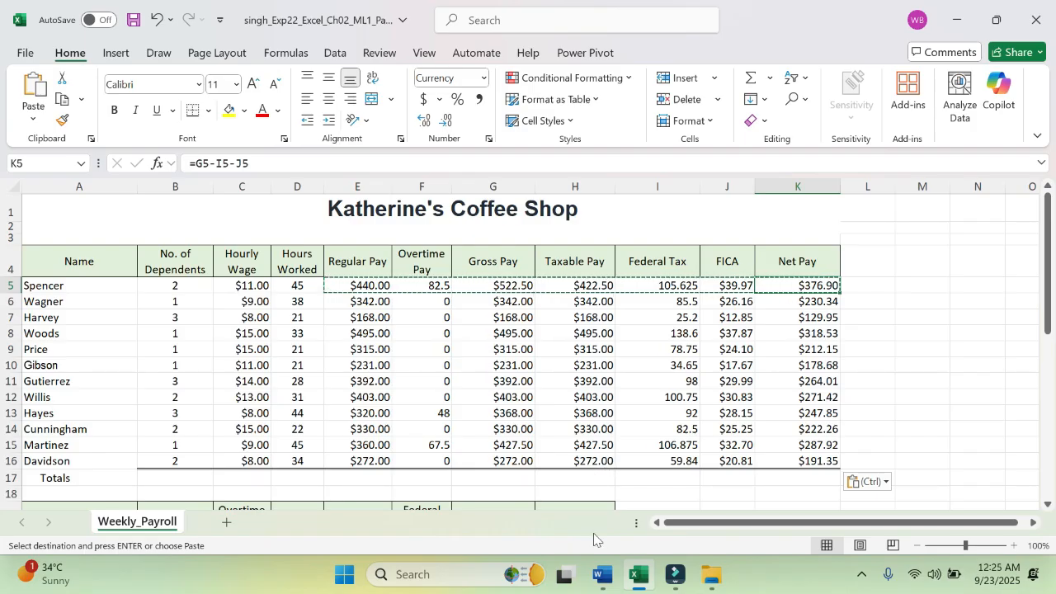
Step: Switch to Word and highlight the entire step 5 instruction in yellow
{"action": "left_click", "coordinate": [602, 574]}
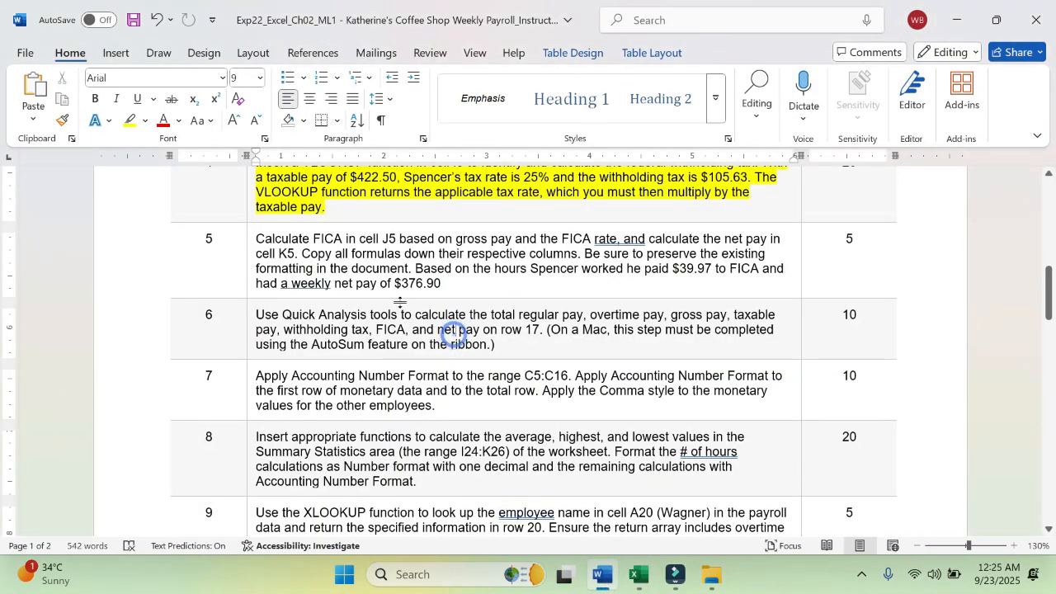
{"action": "left_click", "coordinate": [454, 334]}
{"action": "triple_click", "coordinate": [258, 239]}
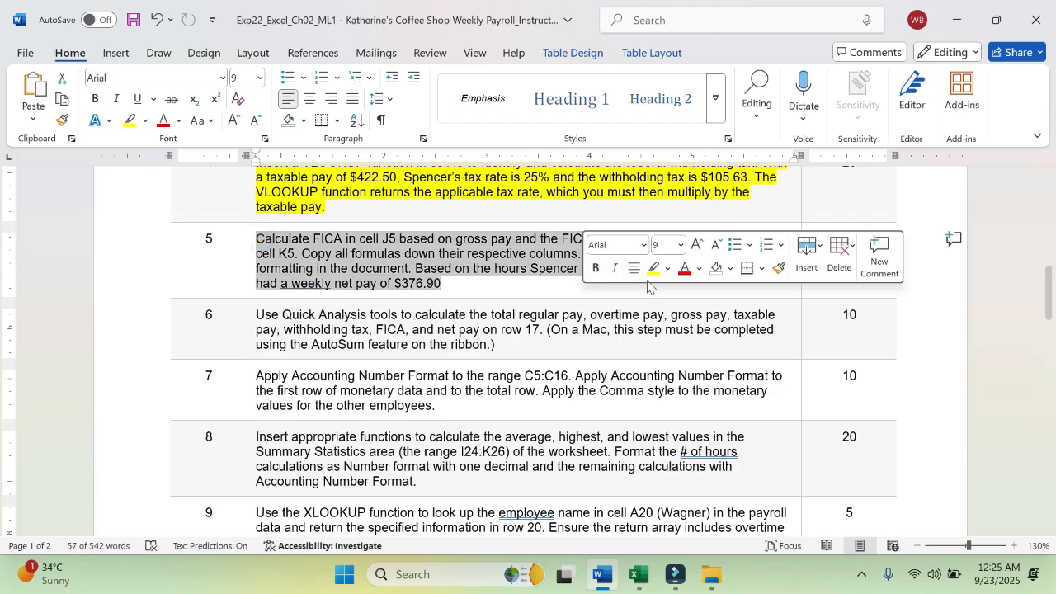
{"action": "left_click", "coordinate": [650, 272]}
{"action": "scroll", "coordinate": [458, 305], "scroll_direction": "down", "scroll_amount": 4}
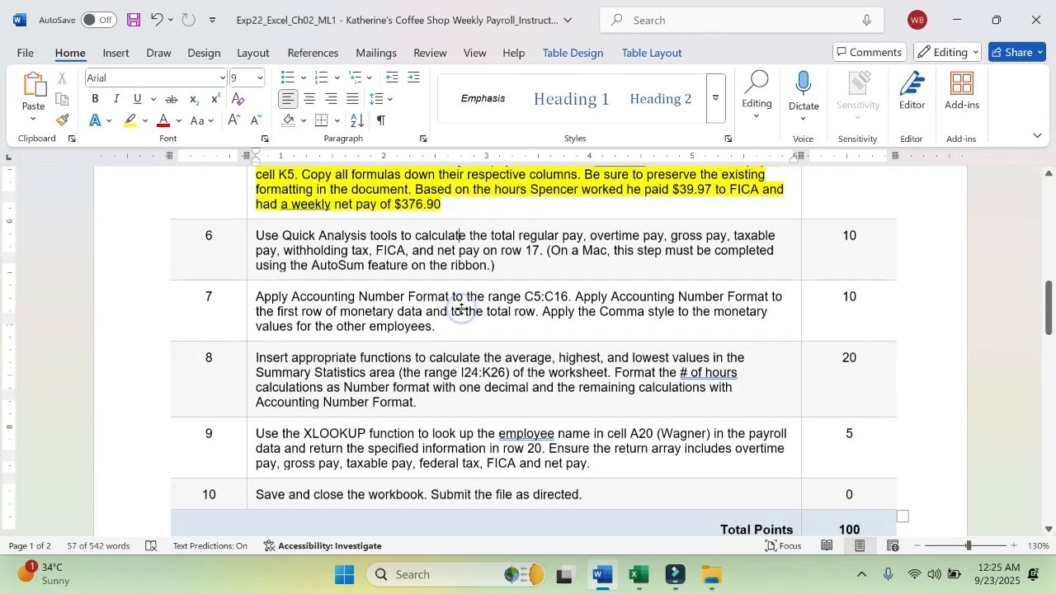
{"action": "scroll", "coordinate": [459, 229], "scroll_direction": "up", "scroll_amount": 2}
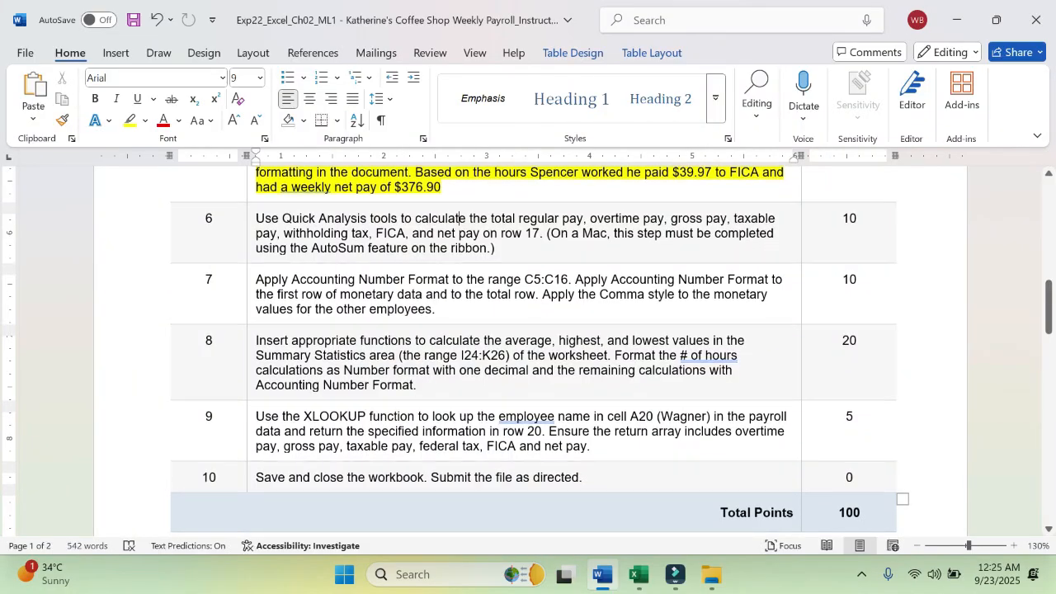
{"action": "scroll", "coordinate": [459, 228], "scroll_direction": "up", "scroll_amount": 2}
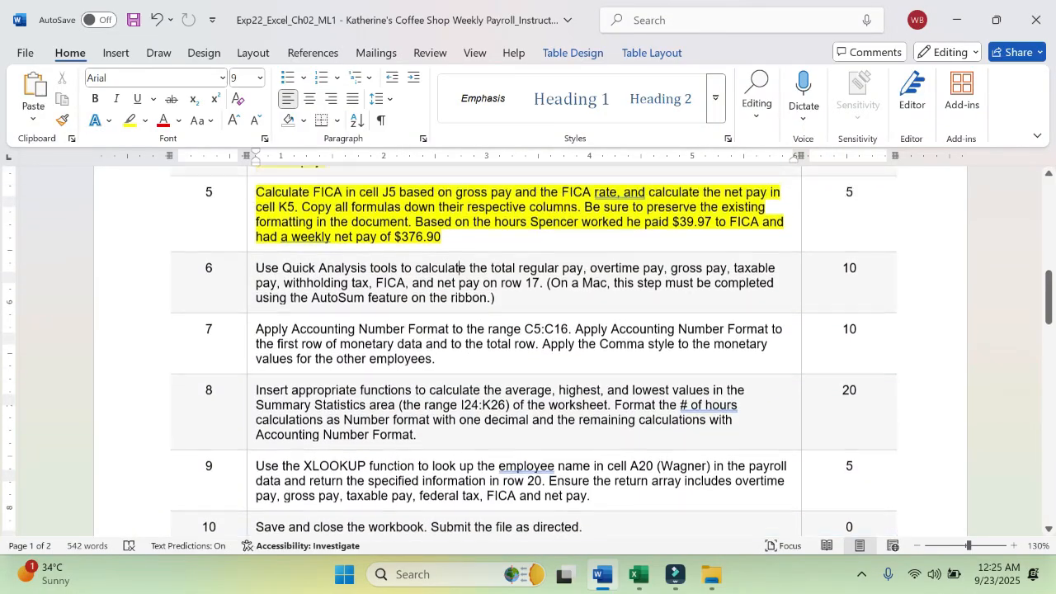
{"action": "scroll", "coordinate": [424, 275], "scroll_direction": "up", "scroll_amount": 8}
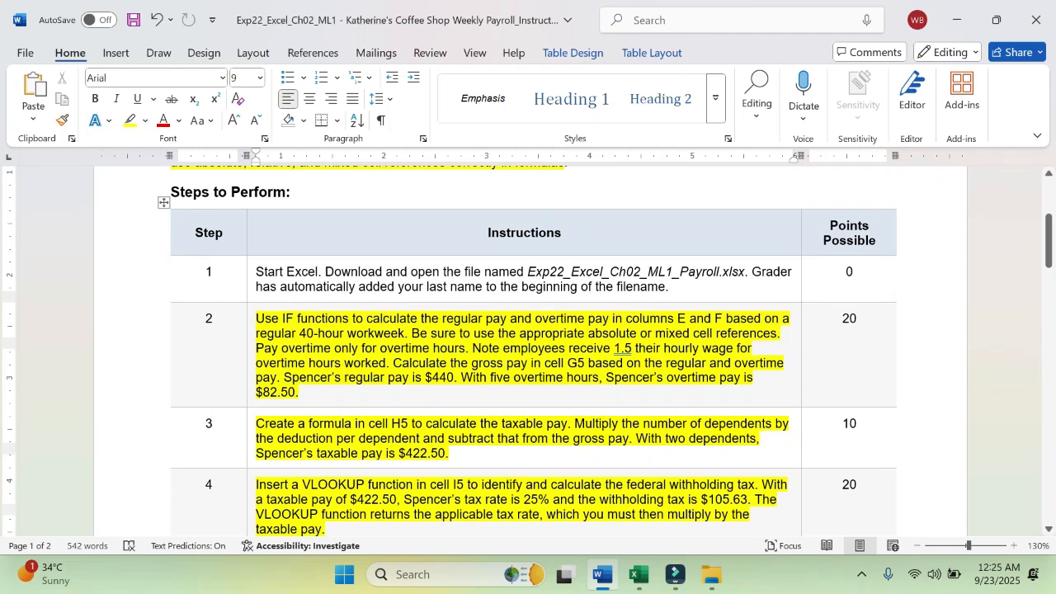
{"action": "scroll", "coordinate": [528, 351], "scroll_direction": "up", "scroll_amount": 5}
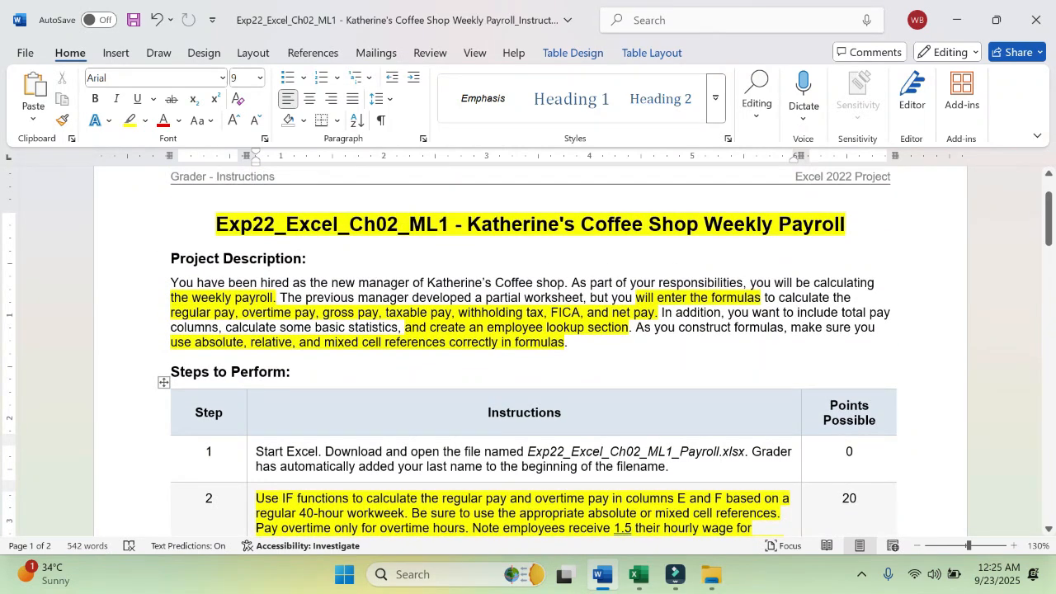
{"action": "left_click", "coordinate": [861, 575]}
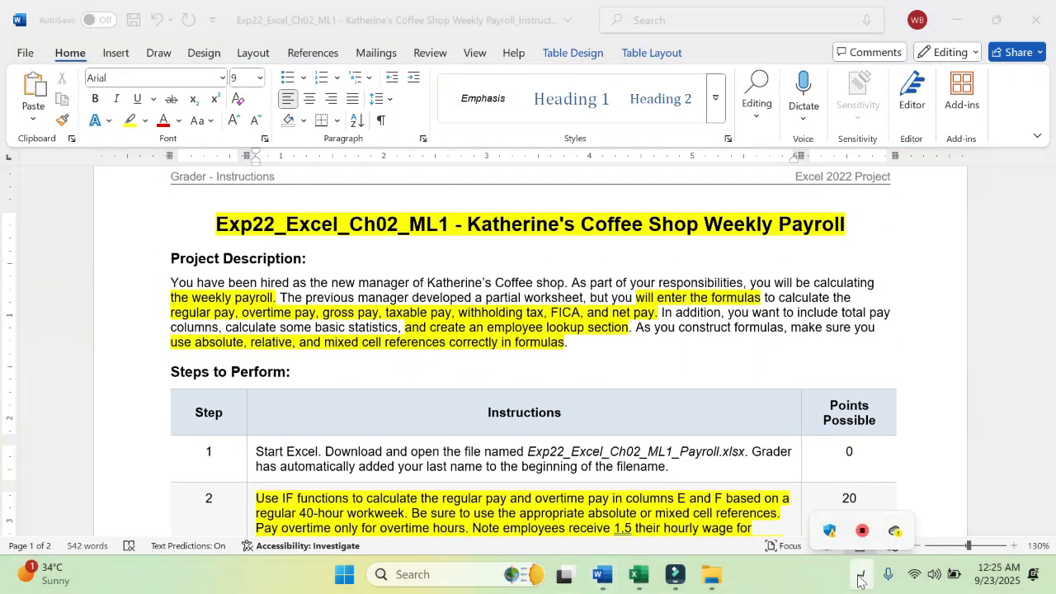
{"action": "left_click", "coordinate": [860, 578]}
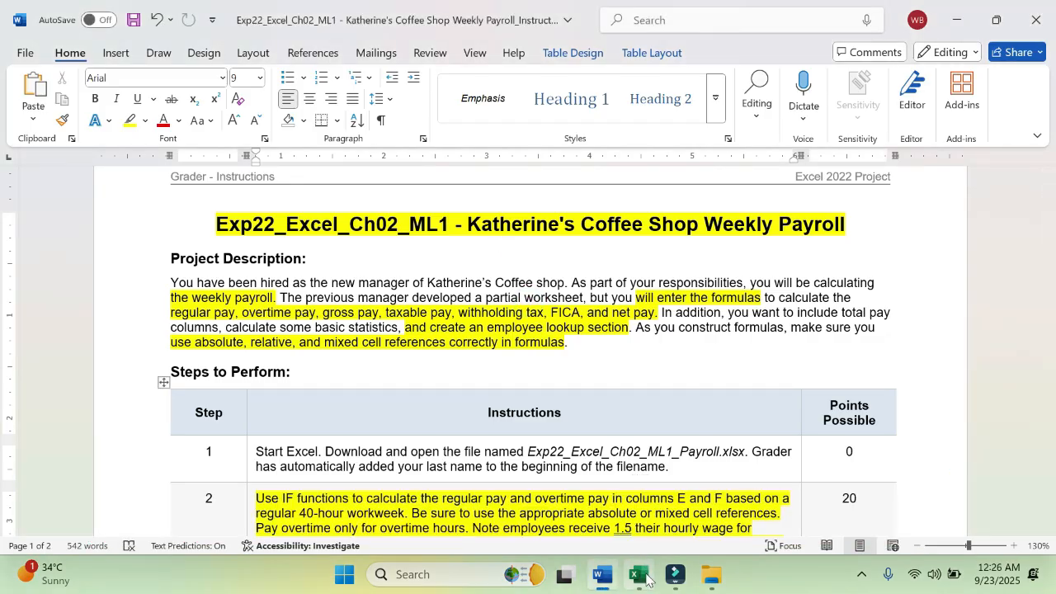
{"action": "mouse_move", "coordinate": [646, 578]}
{"action": "left_click", "coordinate": [446, 272]}
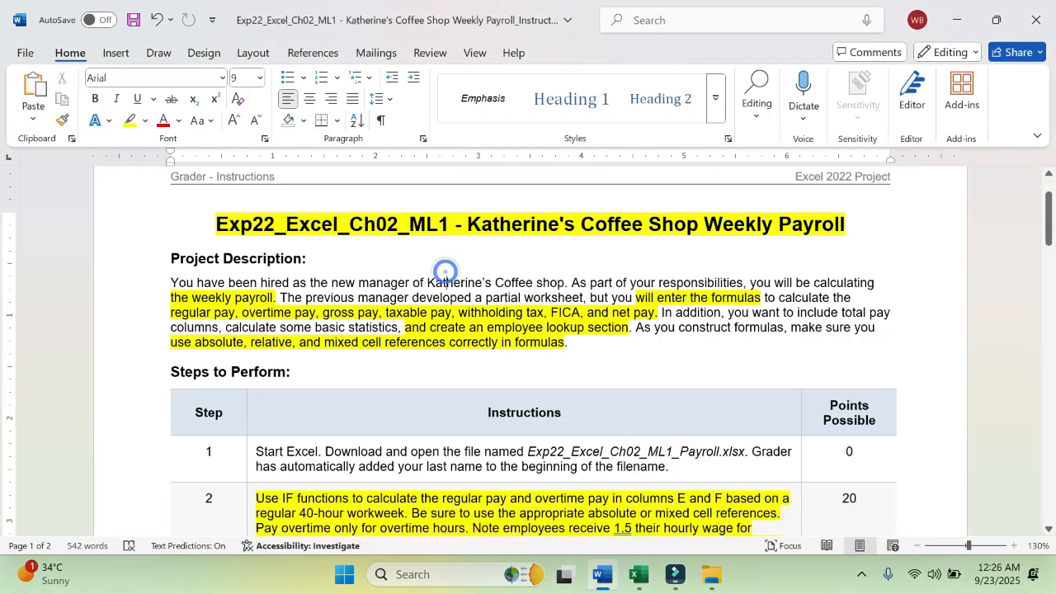